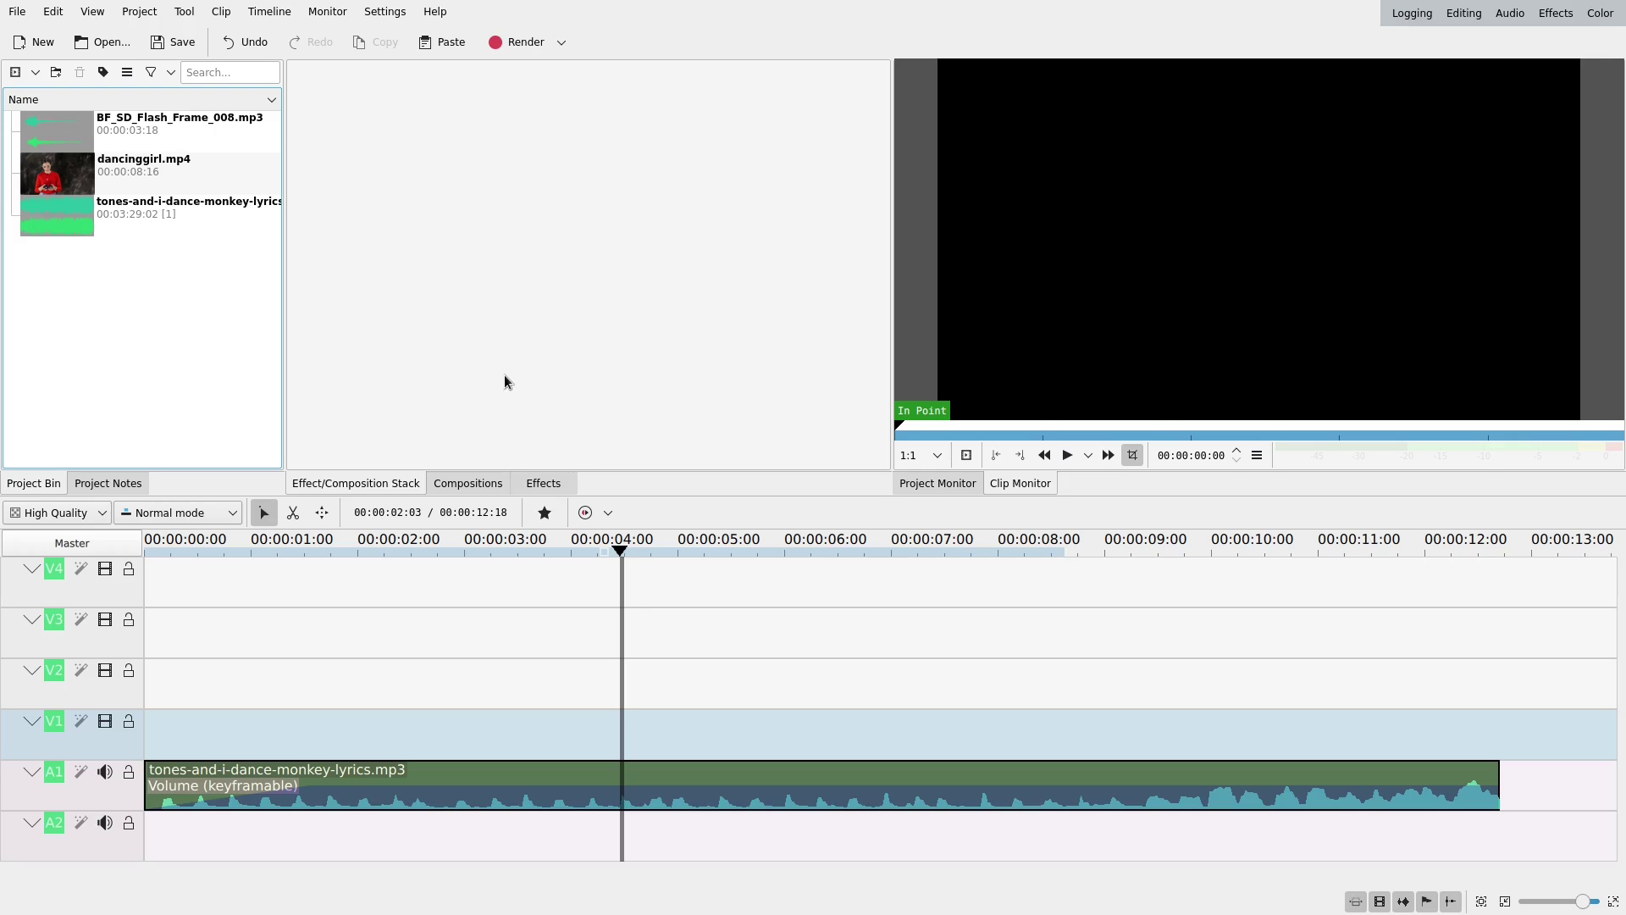
Place dancinggirl.mp4 from the Project Bin at the start of track V1
{"action": "left_click", "coordinate": [218, 186]}
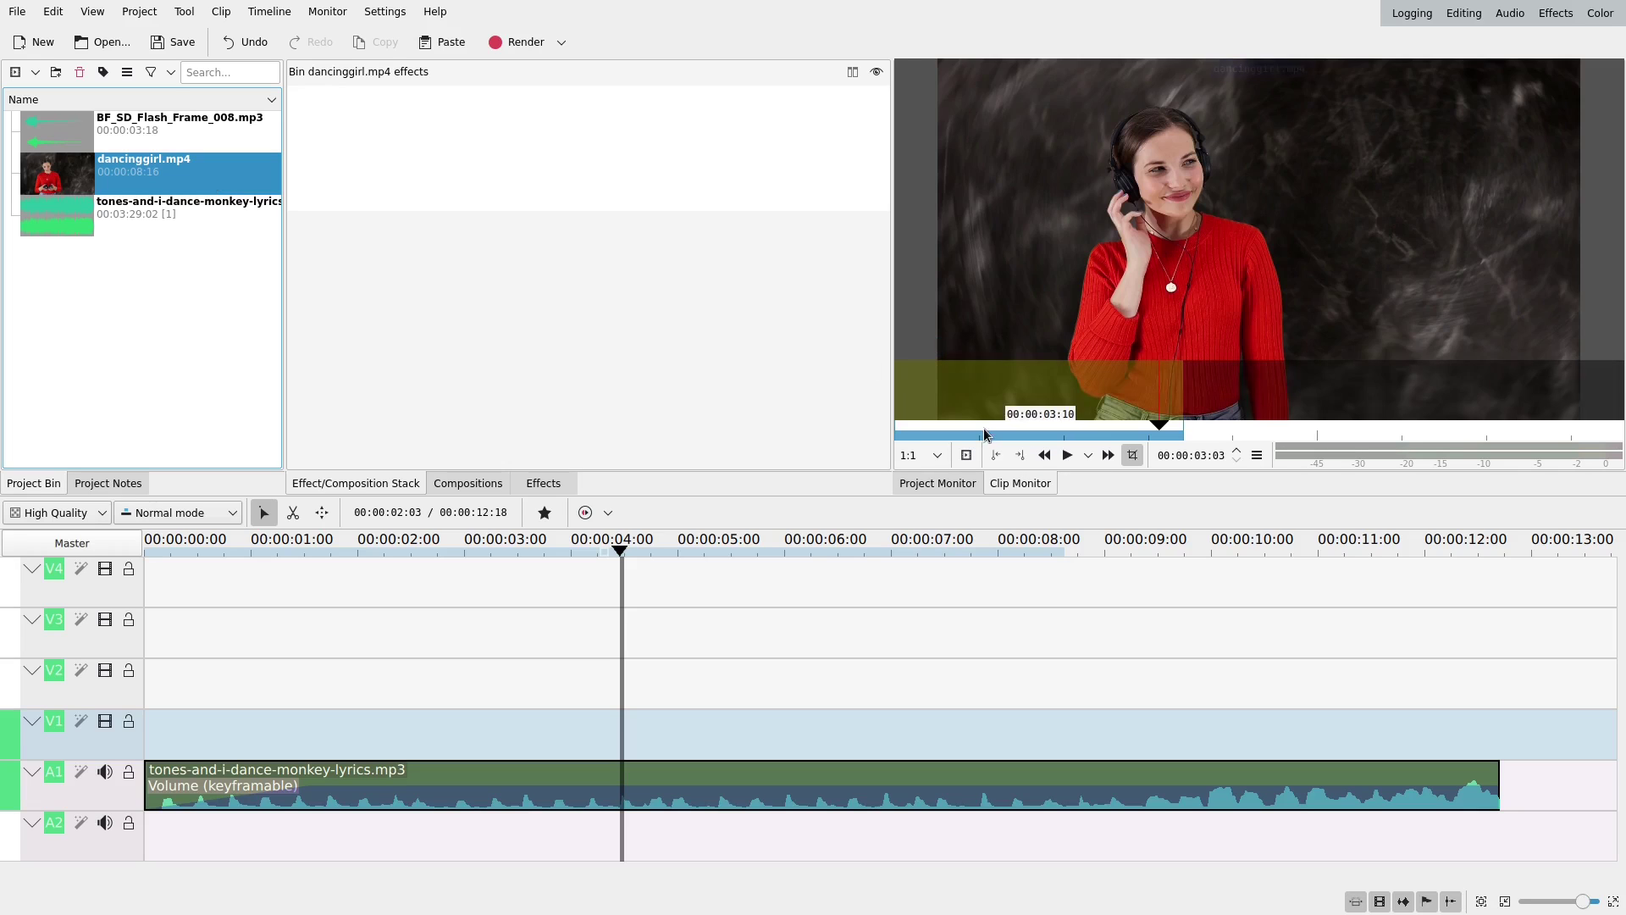
{"action": "left_click_drag", "start_coordinate": [909, 352], "coordinate": [178, 731]}
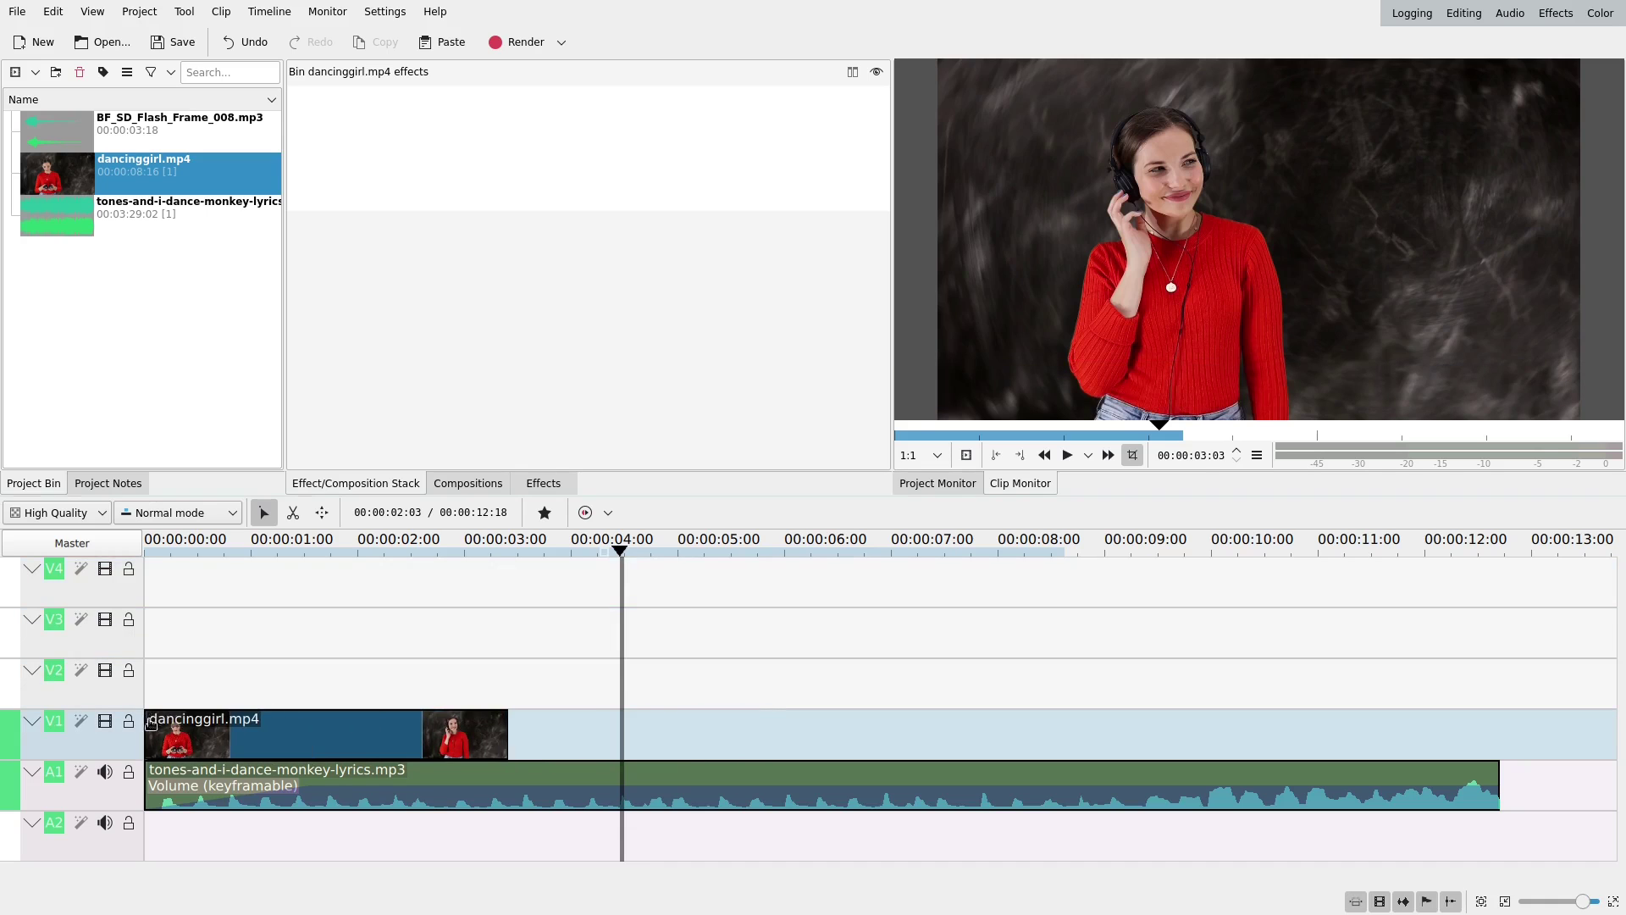
{"action": "left_click", "coordinate": [179, 691]}
Play the edit from the start, scrub to 00:00:03:03, and bring up the monitor's frame options
{"action": "key", "text": "Home"}
{"action": "left_click", "coordinate": [1037, 455]}
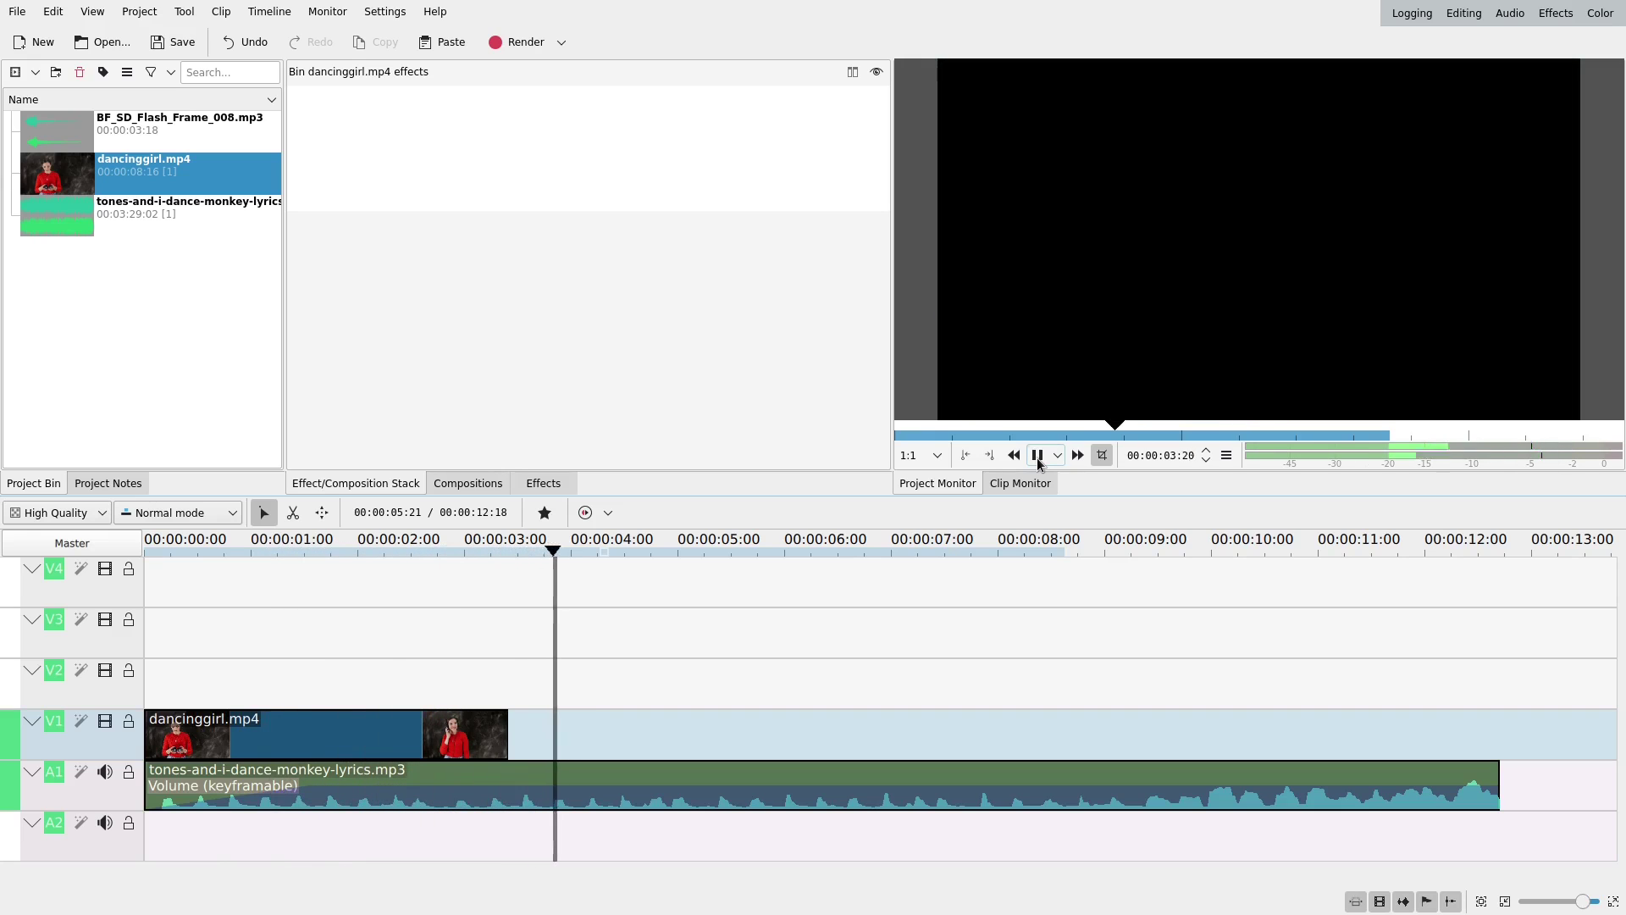
{"action": "left_click", "coordinate": [1037, 456]}
{"action": "left_click", "coordinate": [411, 676]}
{"action": "left_click_drag", "start_coordinate": [432, 691], "coordinate": [477, 685]}
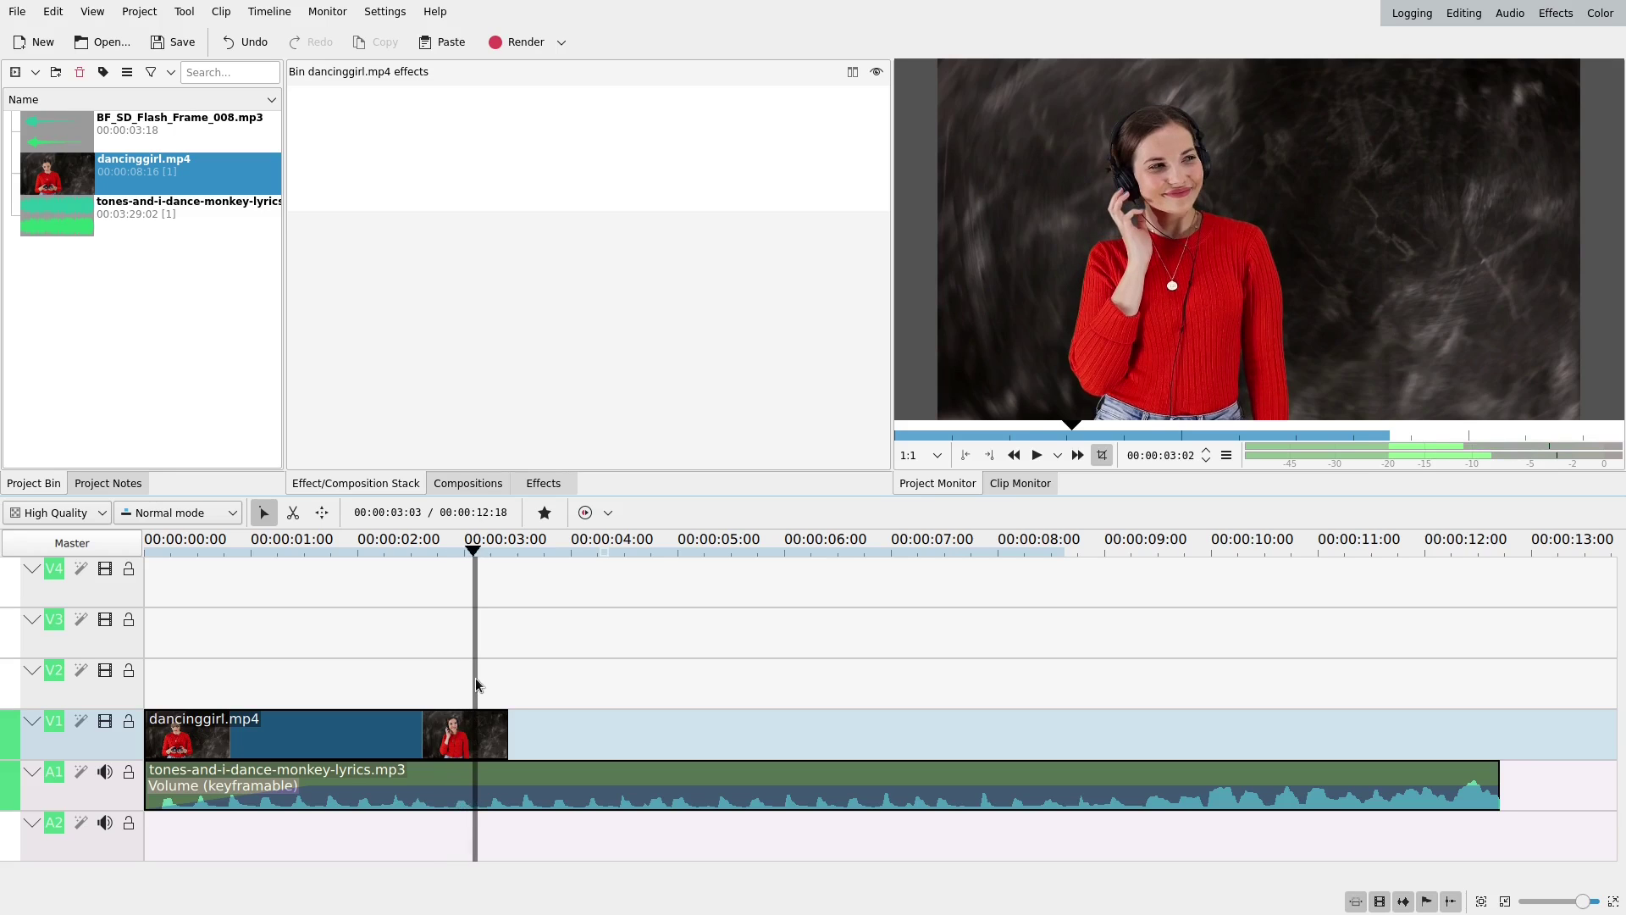
{"action": "right_click", "coordinate": [1212, 293]}
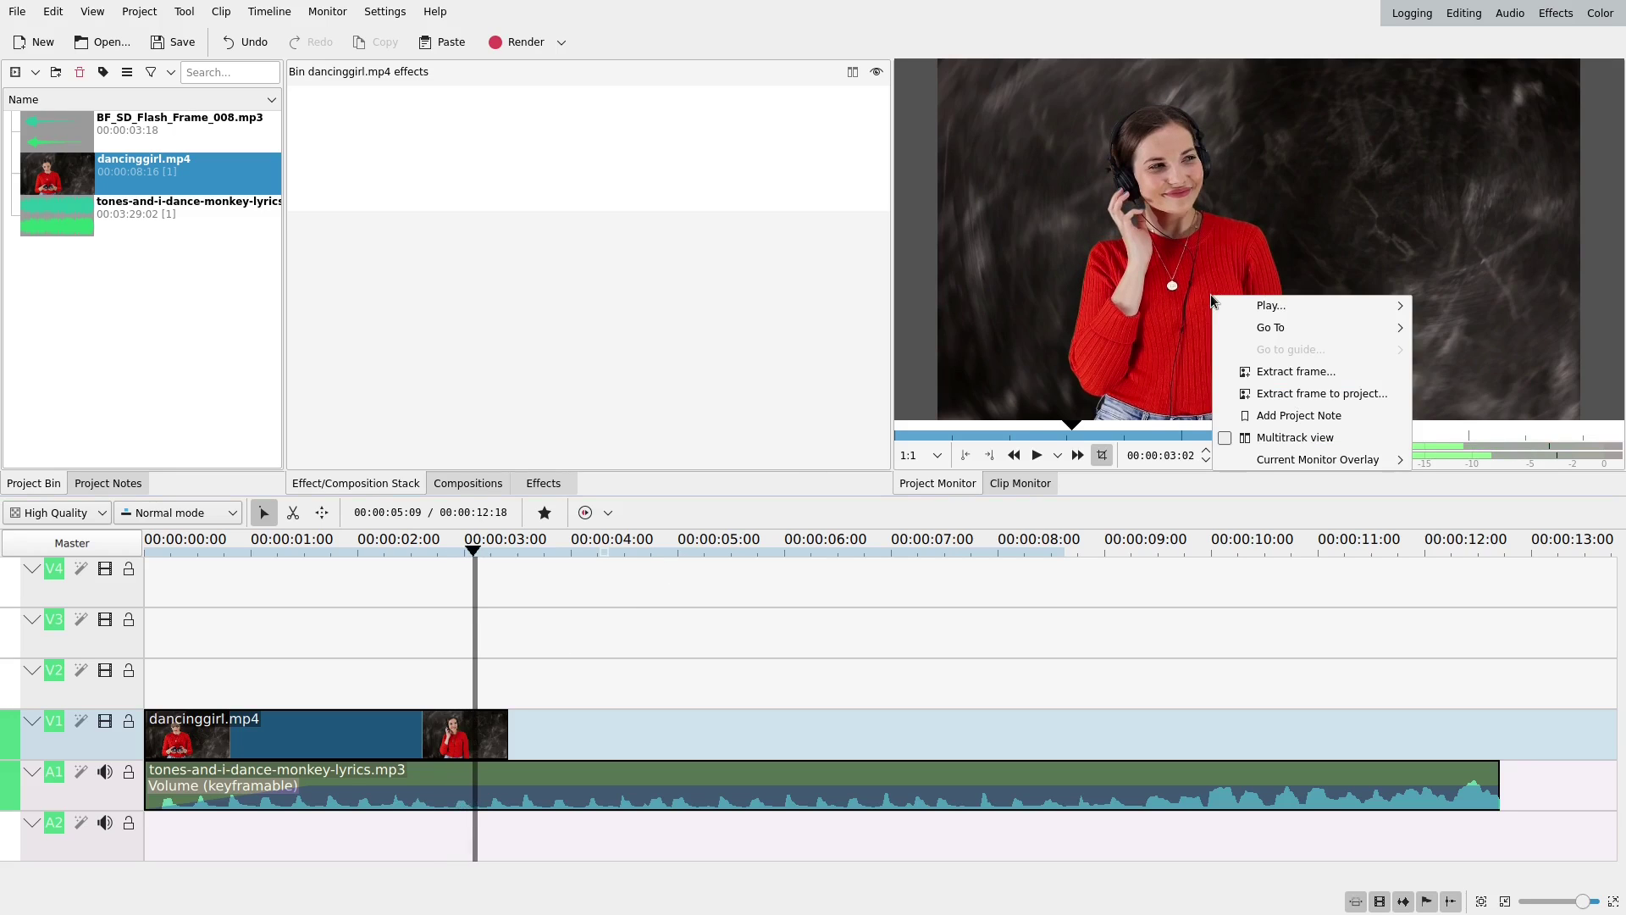
Extract the current frame as tuto_freeze-f000074.png and trim the video to end at 3 s
{"action": "left_click", "coordinate": [1275, 396]}
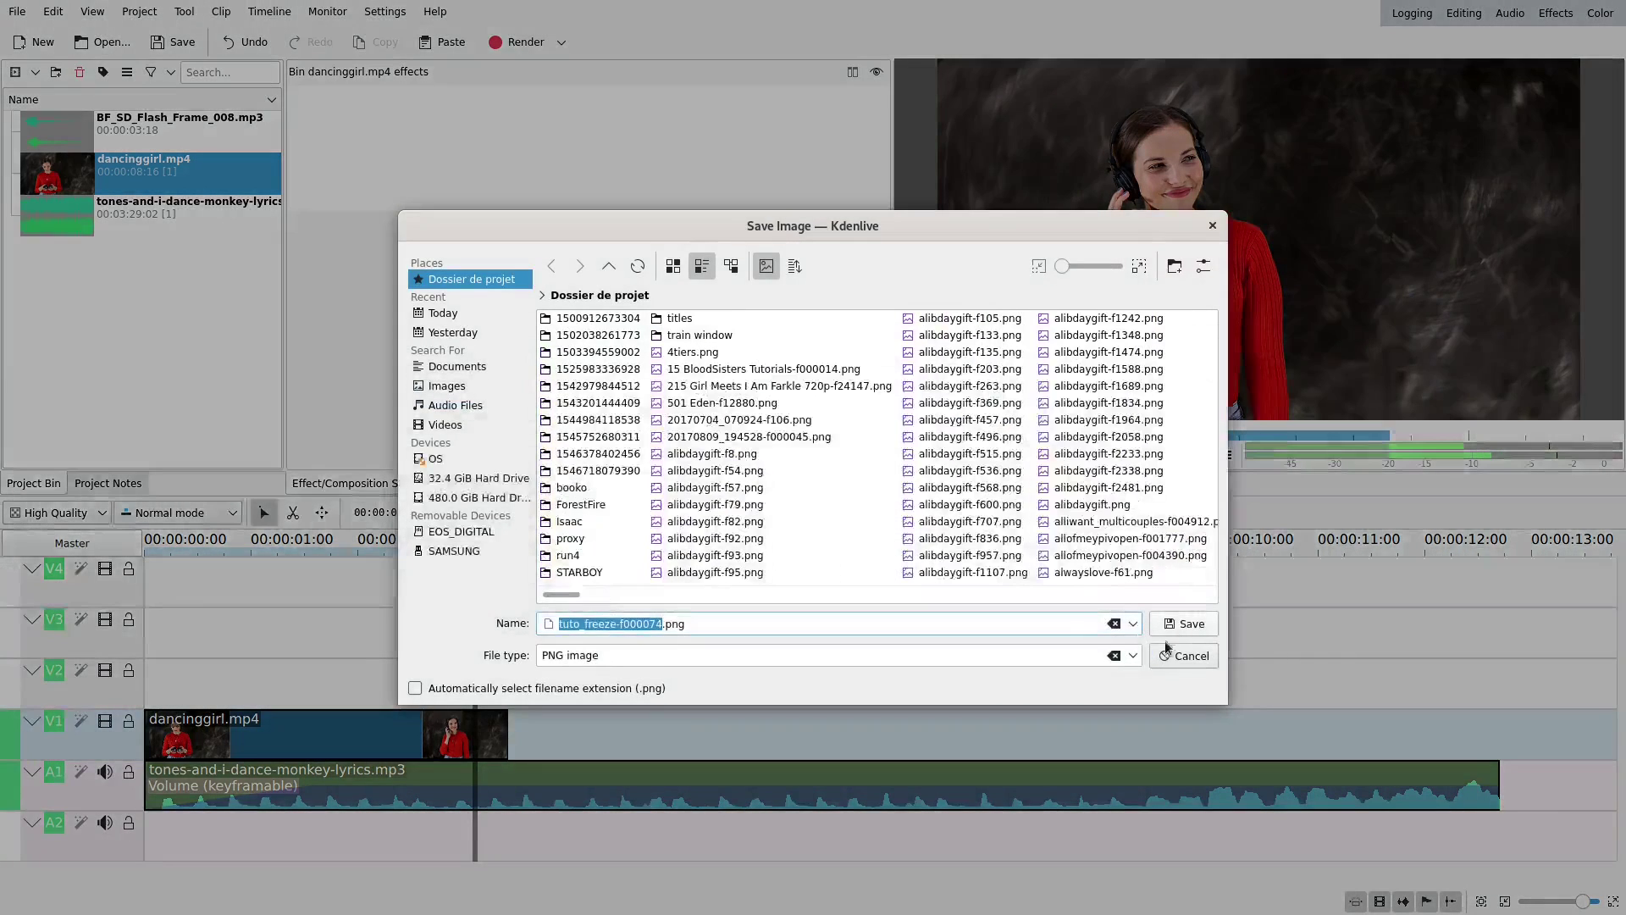
{"action": "left_click", "coordinate": [1176, 630]}
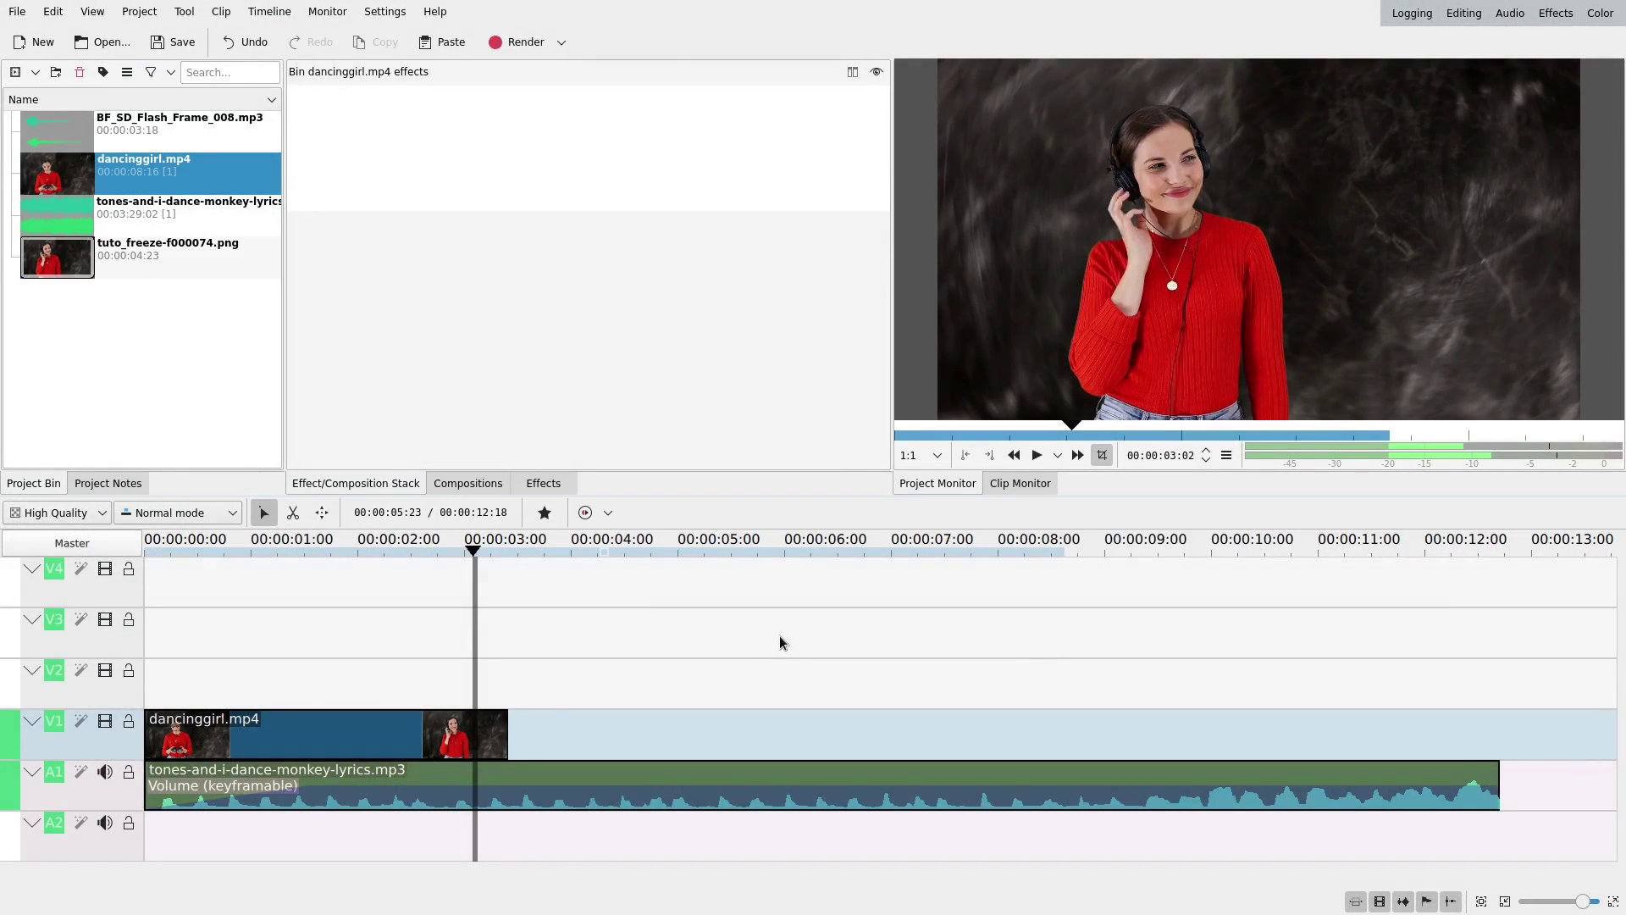
{"action": "left_click_drag", "start_coordinate": [507, 737], "coordinate": [473, 739]}
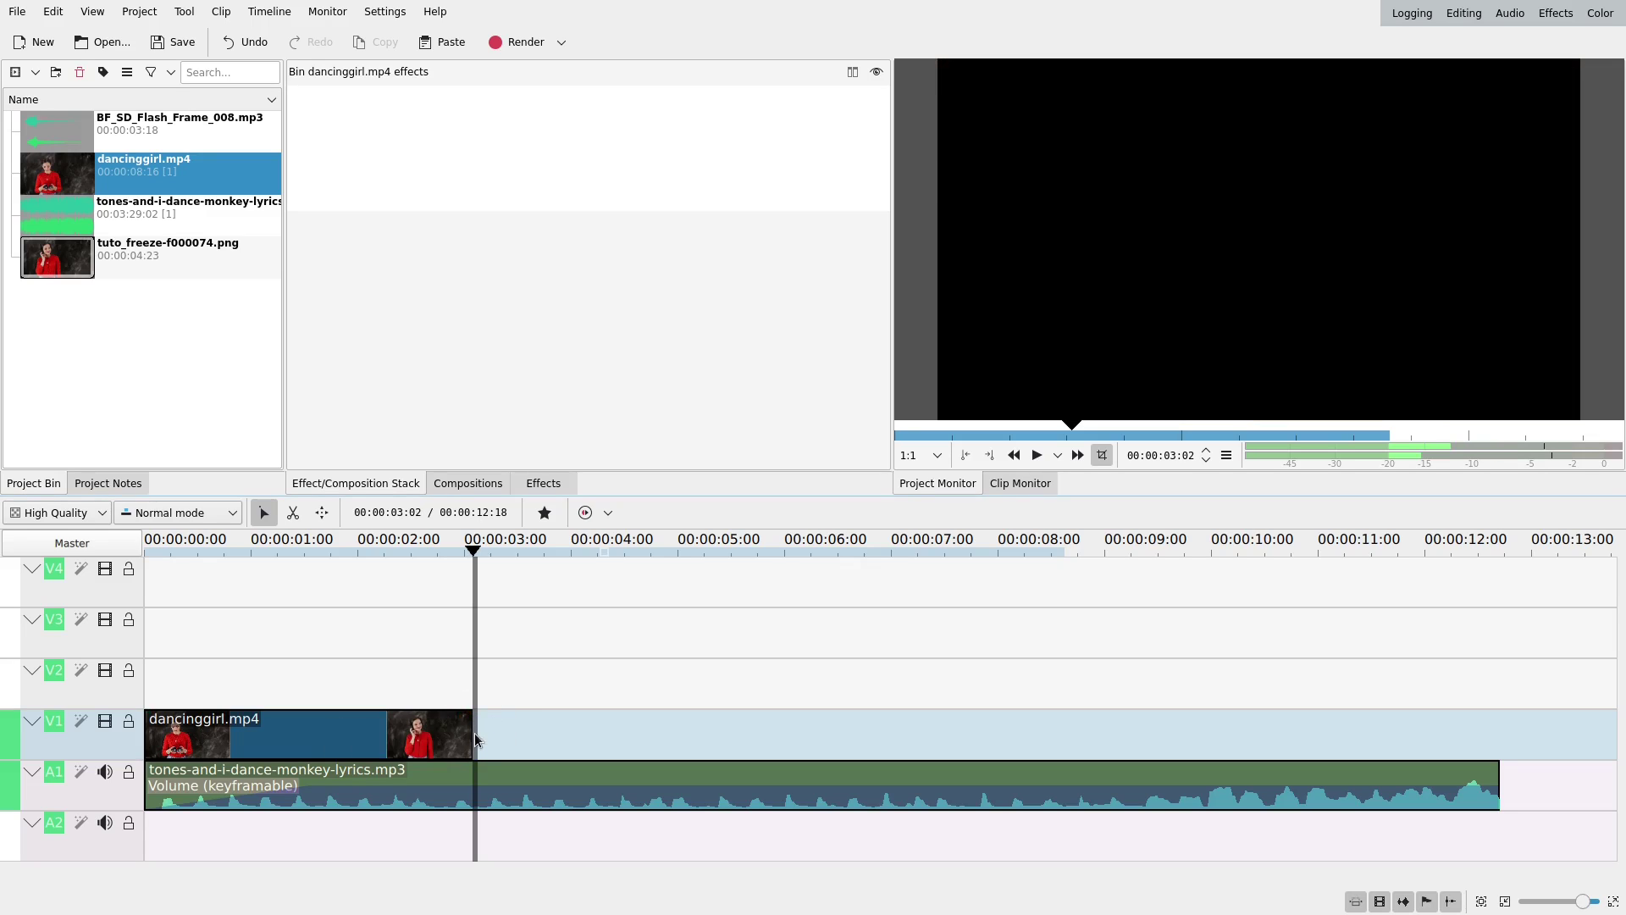
Place the extracted still right after the trimmed video on V1 and play back the edit
{"action": "left_click", "coordinate": [61, 264]}
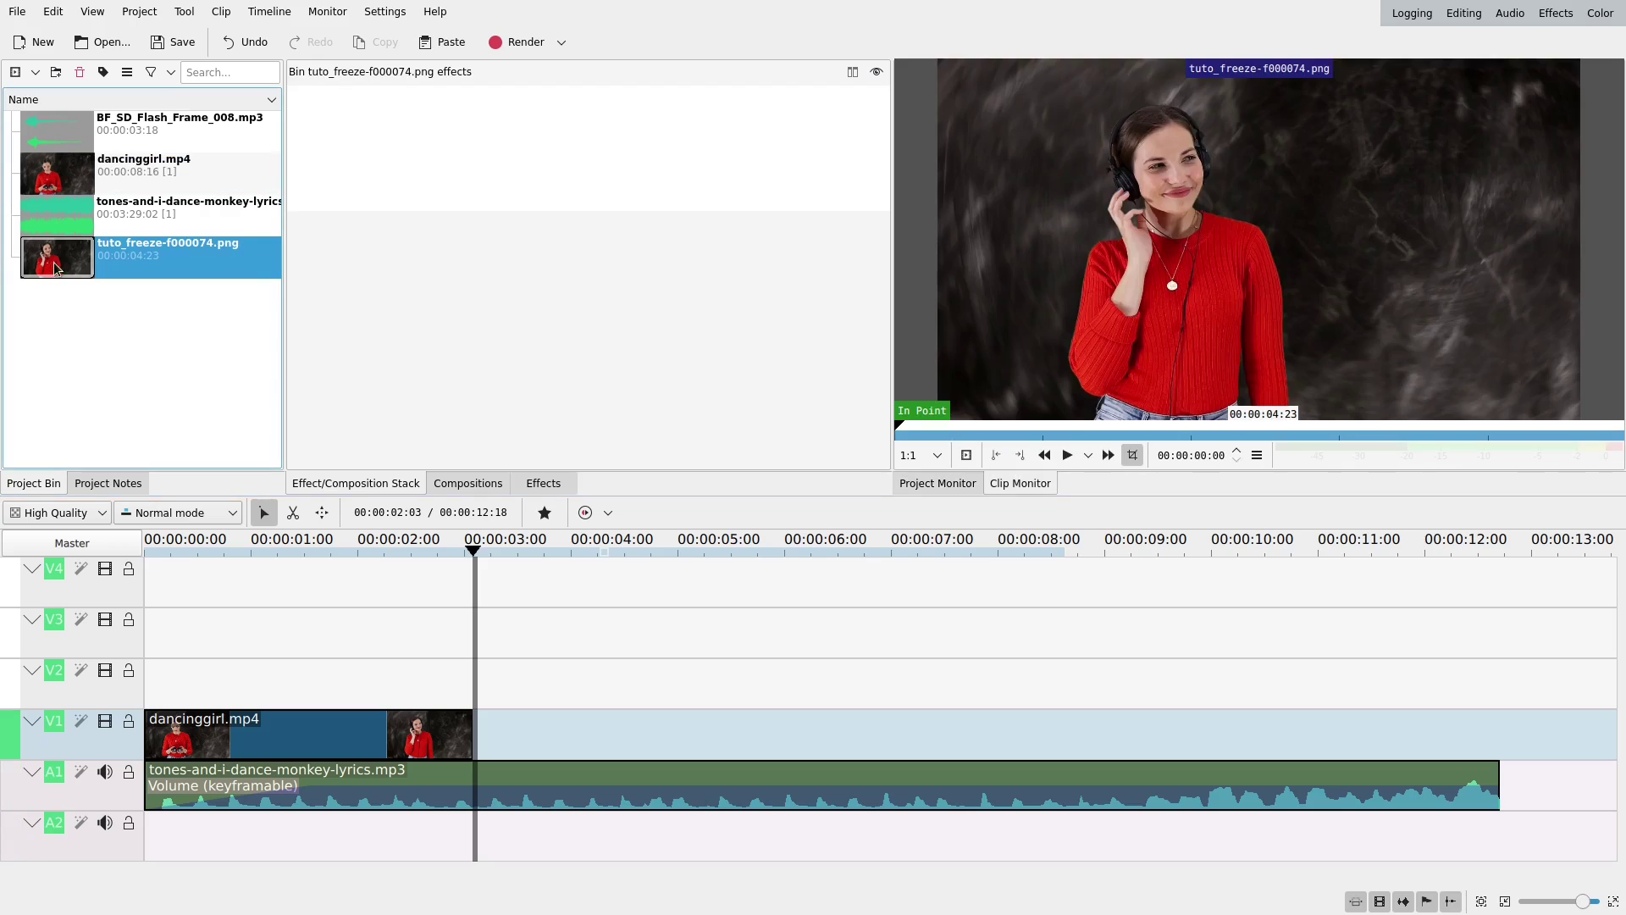
{"action": "left_click_drag", "start_coordinate": [490, 678], "coordinate": [449, 743]}
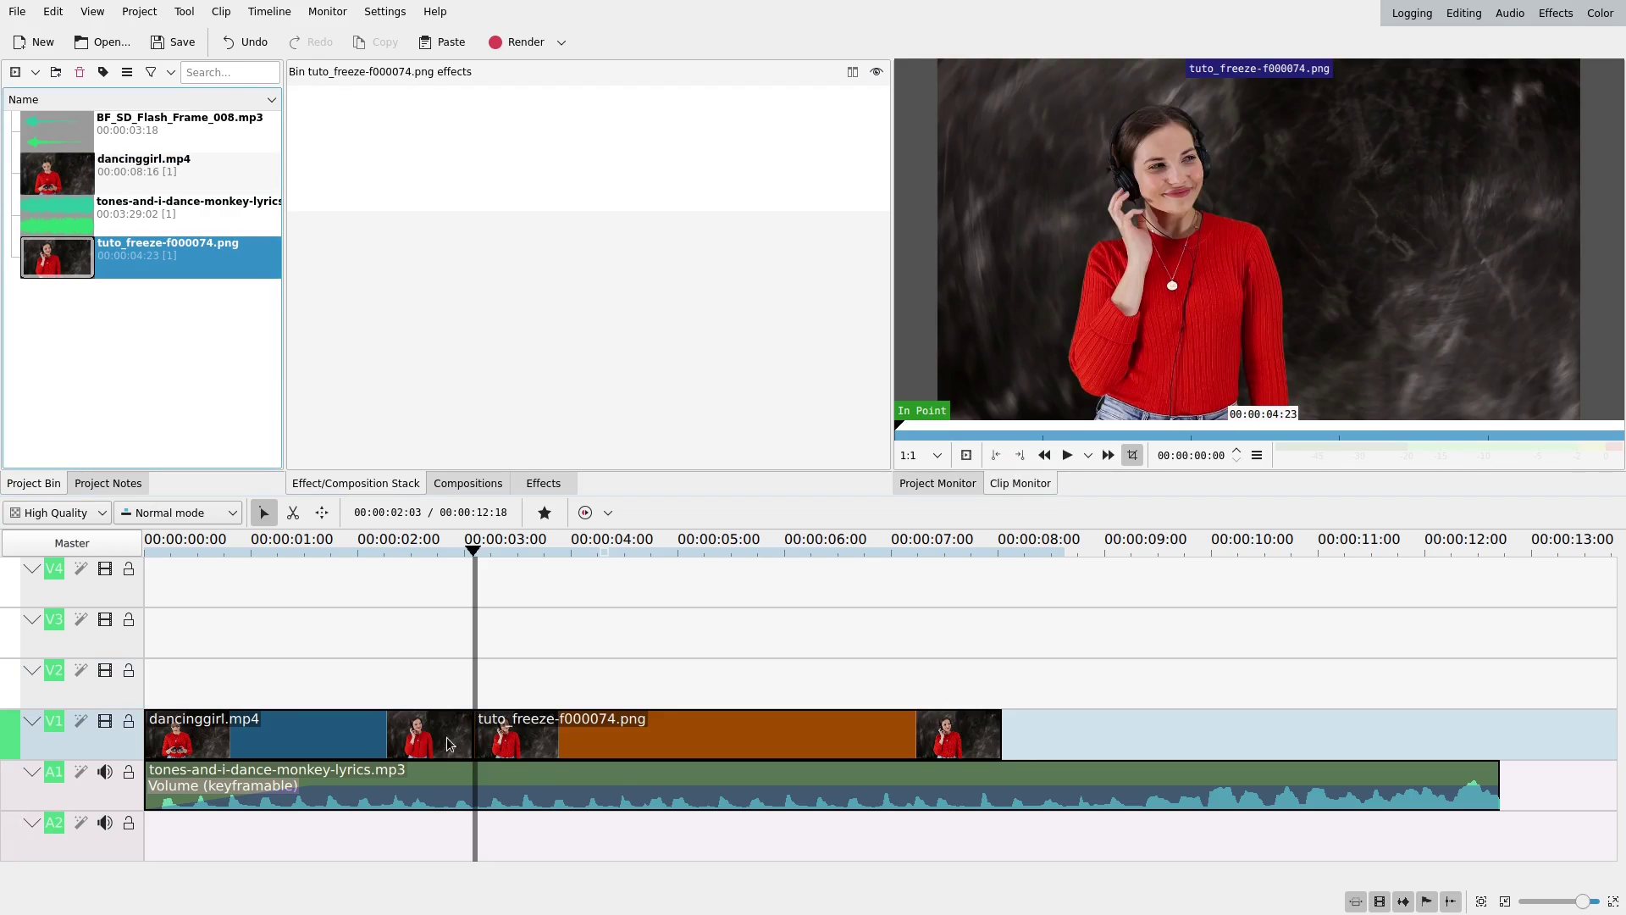
{"action": "left_click", "coordinate": [178, 669]}
{"action": "left_click", "coordinate": [1039, 453]}
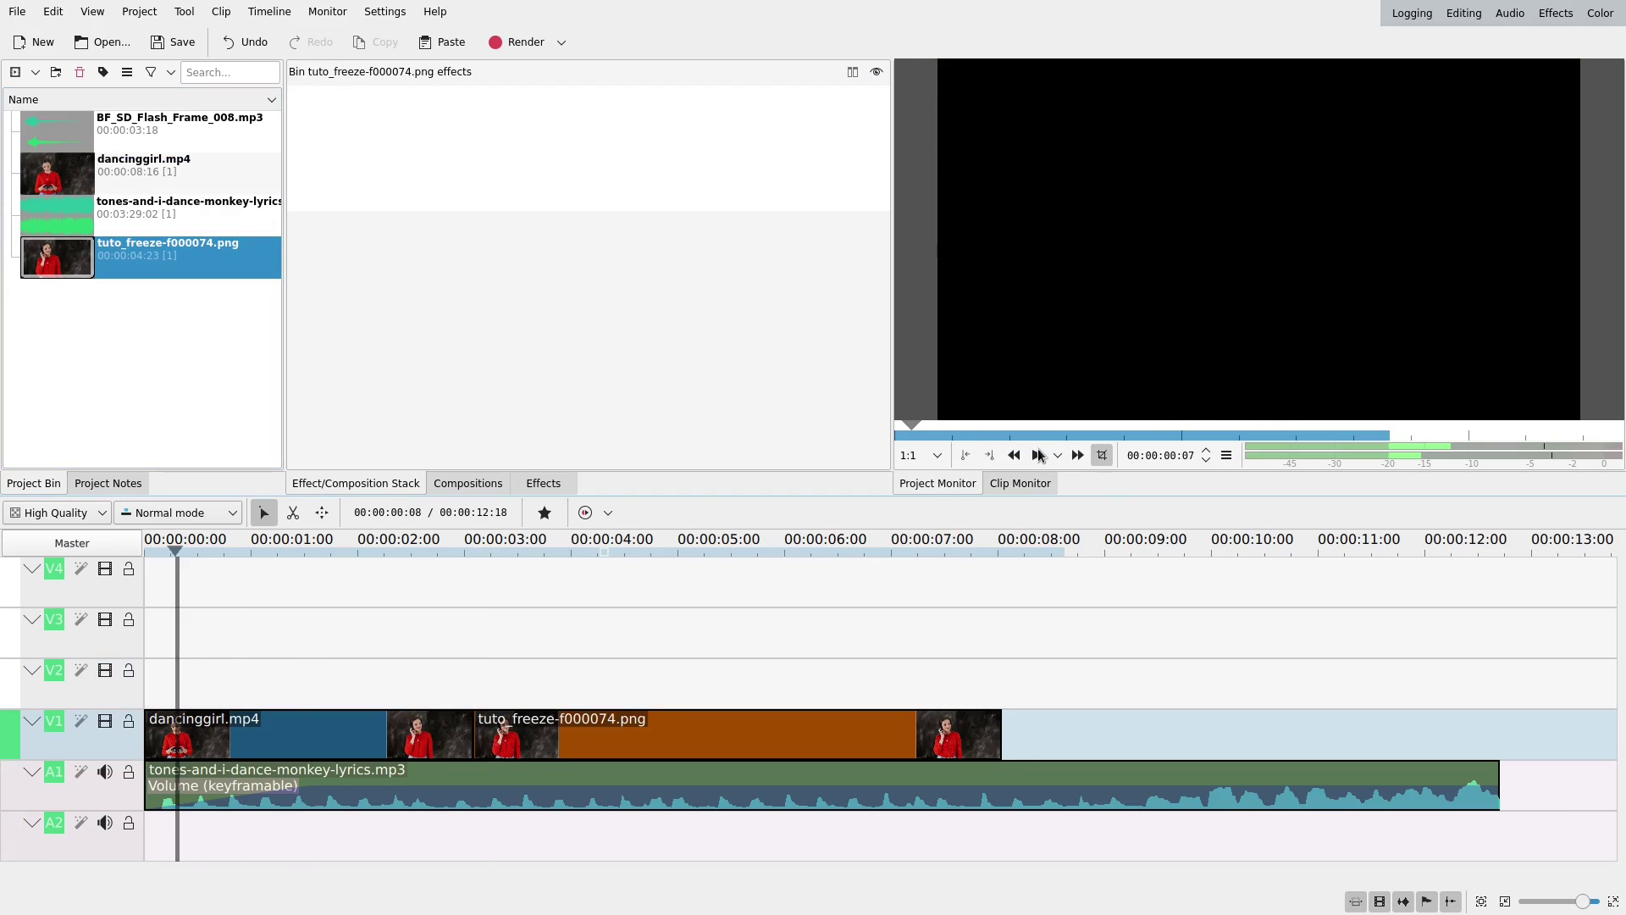
{"action": "left_click", "coordinate": [1039, 458]}
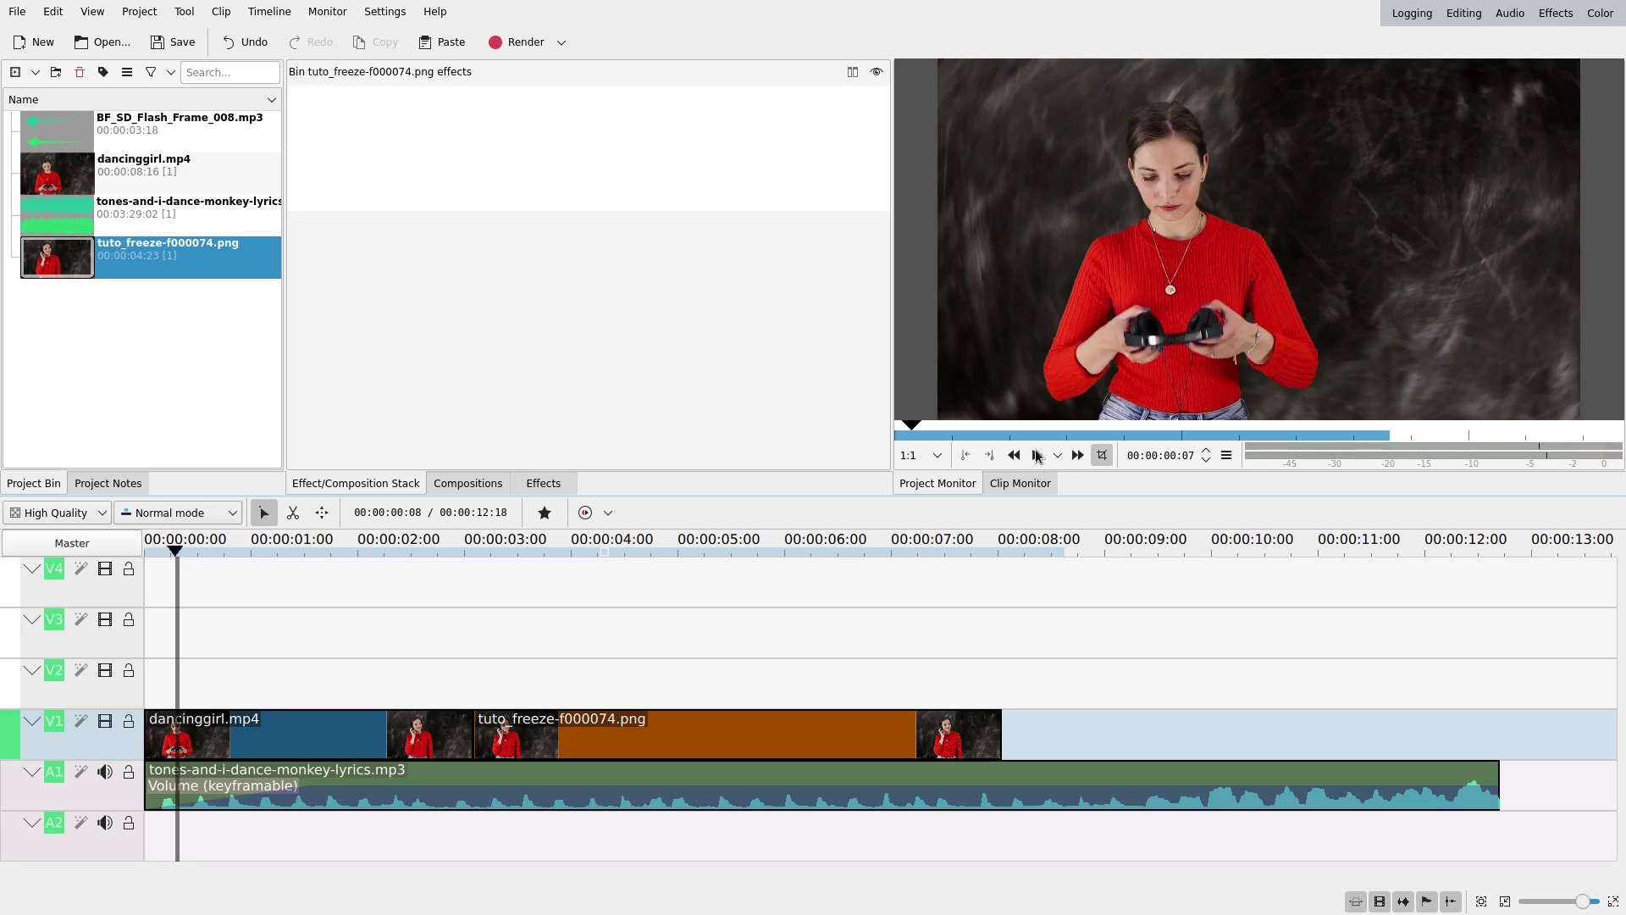
{"action": "left_click", "coordinate": [1038, 457]}
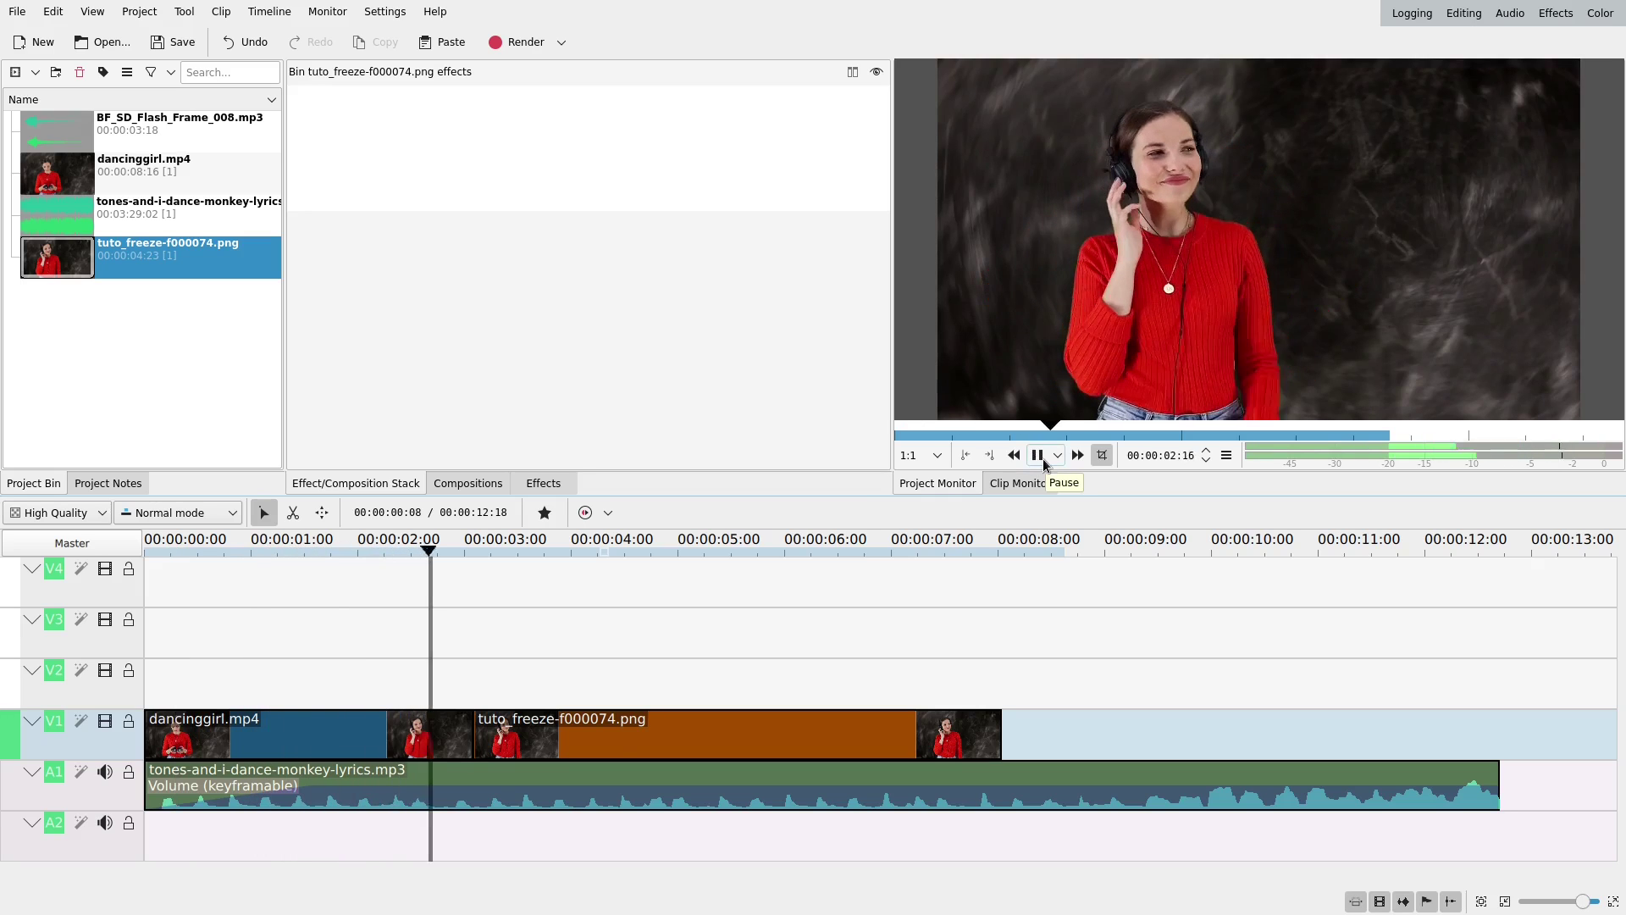
{"action": "left_click", "coordinate": [1043, 459]}
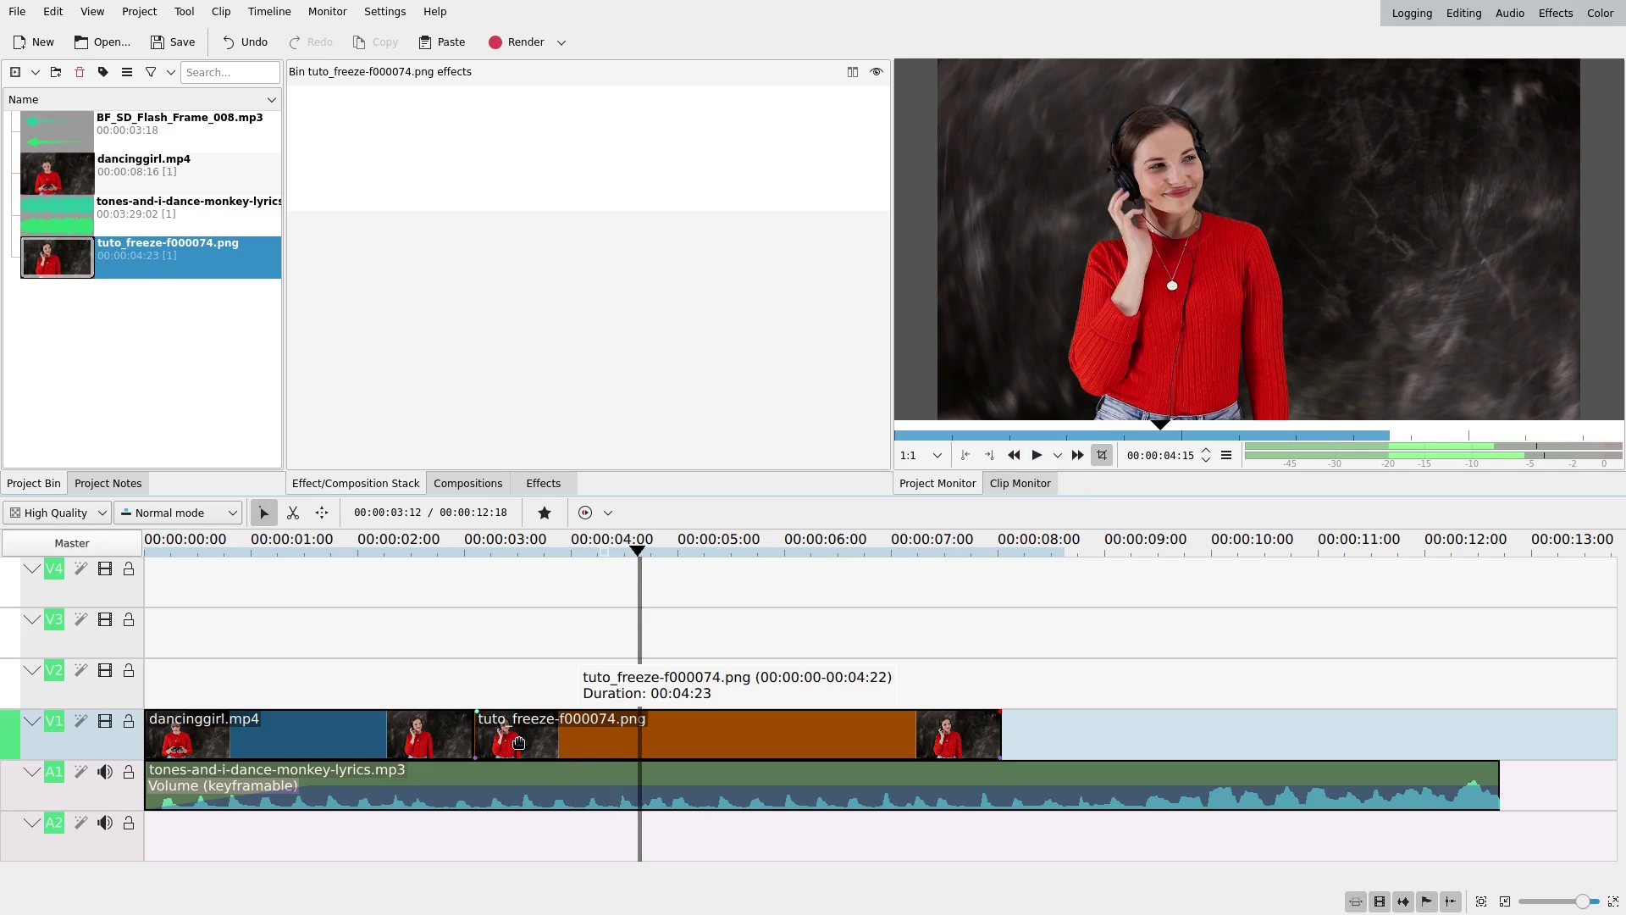
Find Rotoscoping by searching 'roto', drop it onto the tuto_freeze-f000074.png clip, and select that clip
{"action": "left_click", "coordinate": [543, 484]}
{"action": "left_click", "coordinate": [391, 104]}
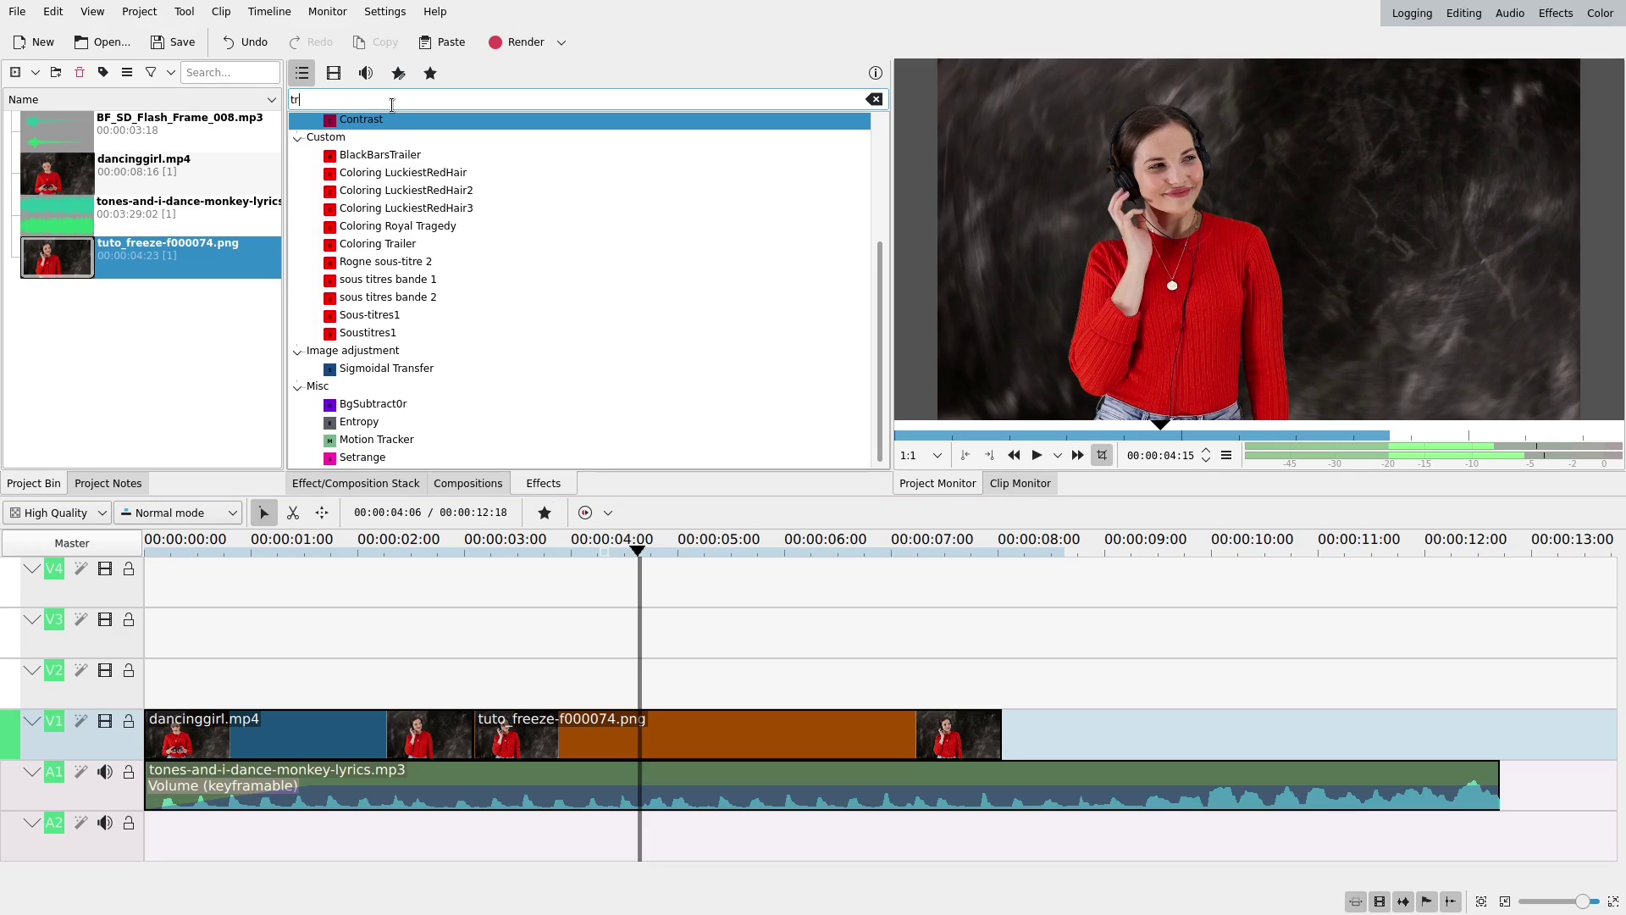
{"action": "type", "text": "roto"}
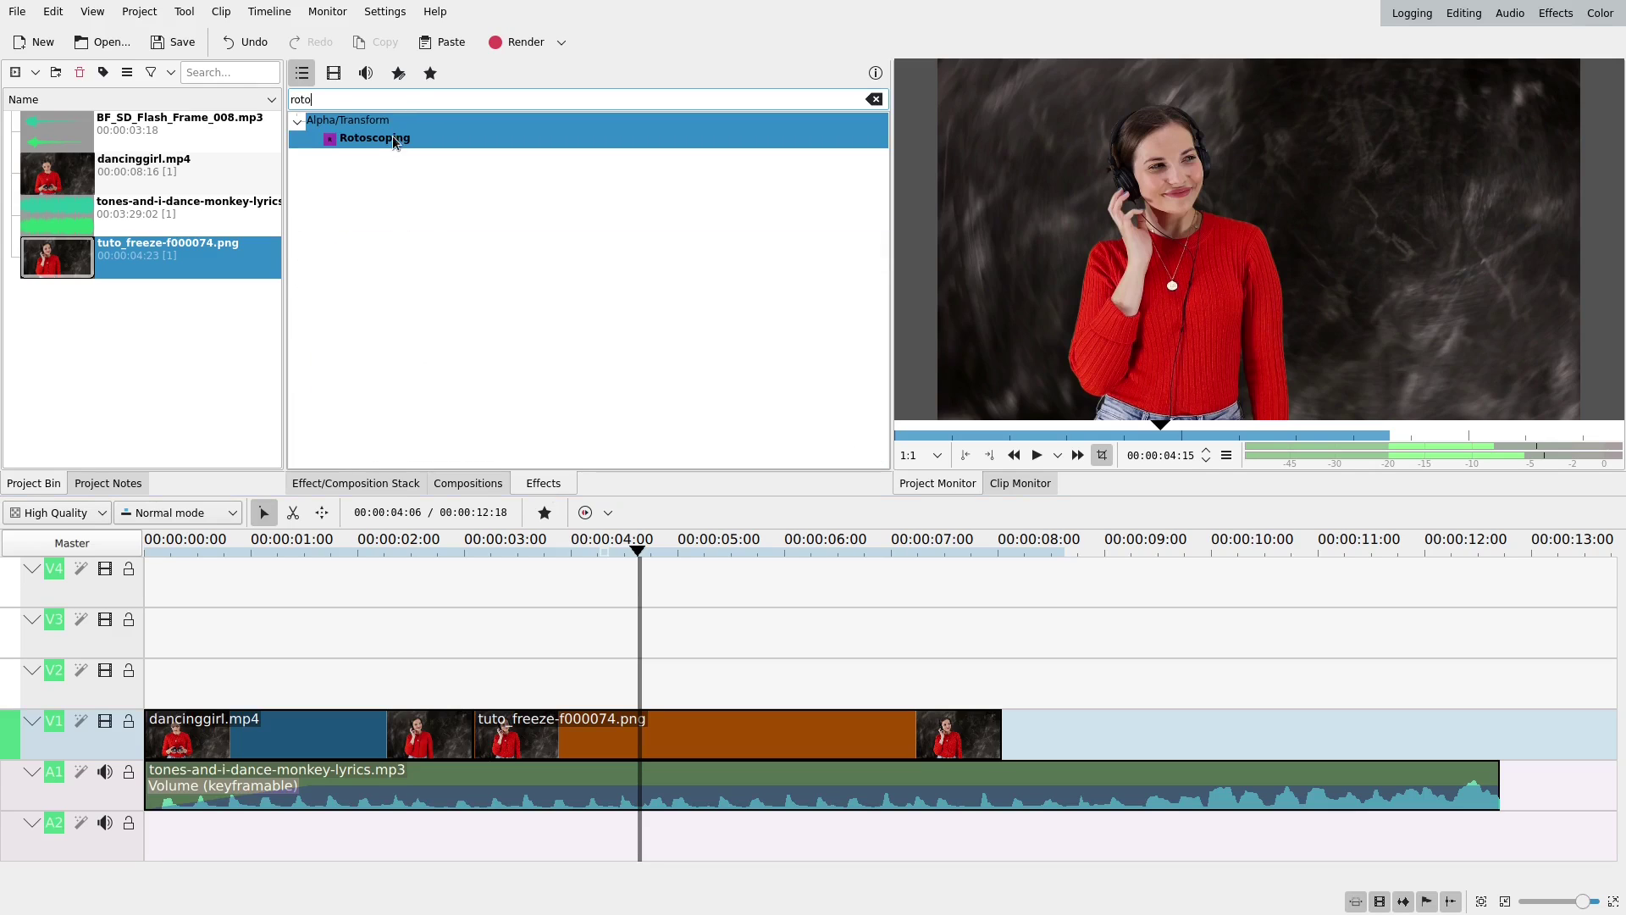
{"action": "left_click_drag", "start_coordinate": [394, 143], "coordinate": [631, 751]}
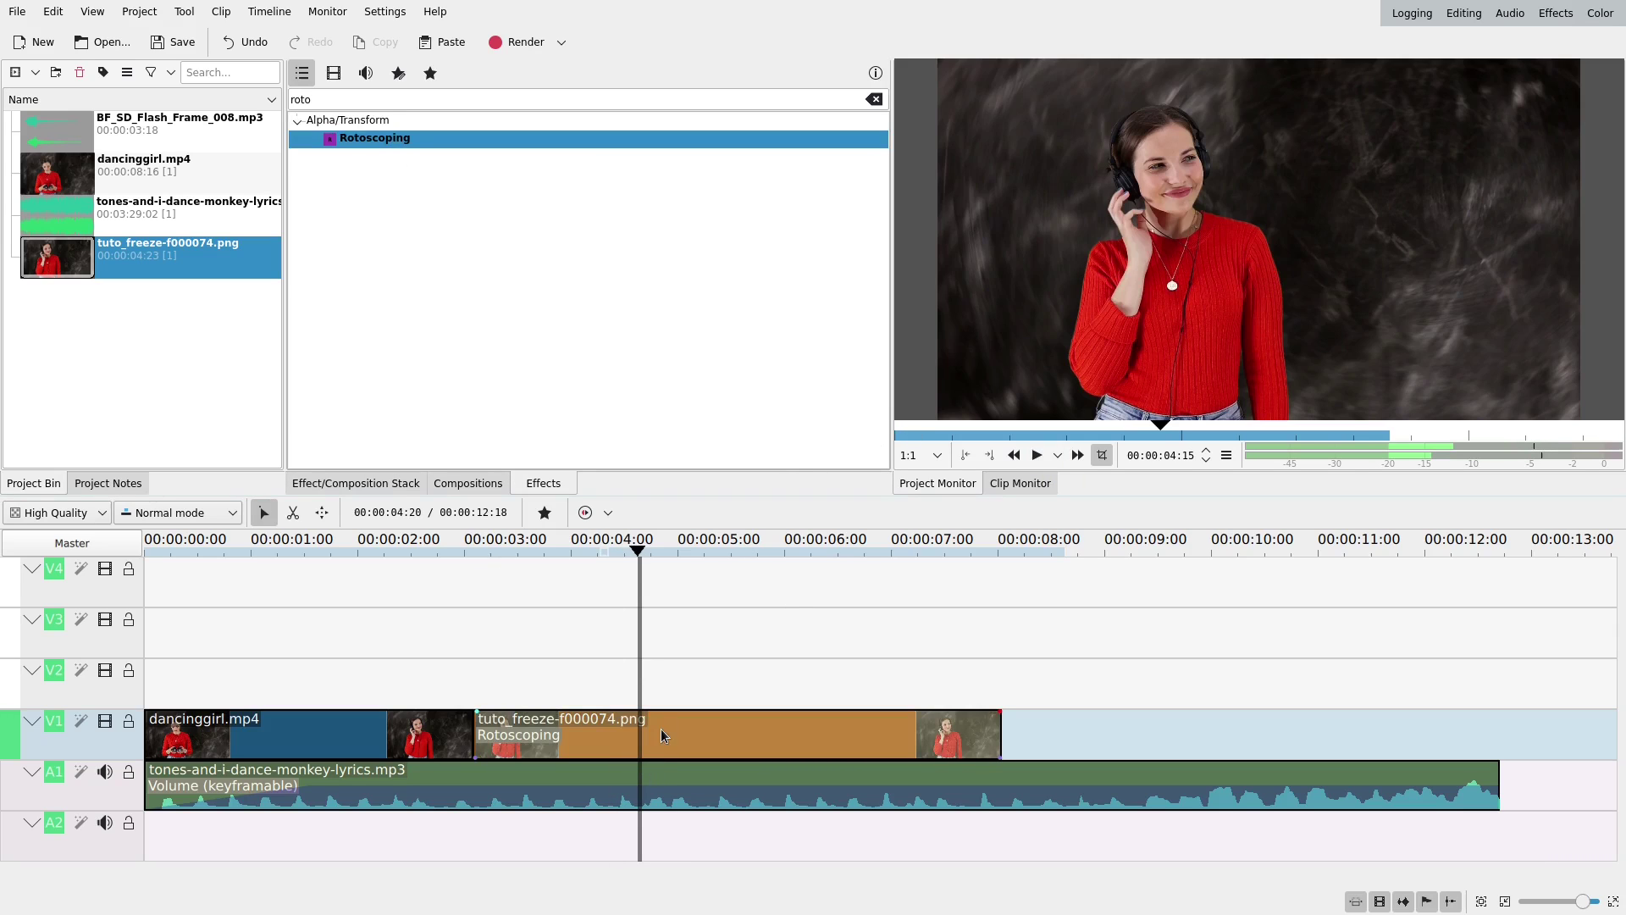
{"action": "left_click", "coordinate": [659, 731]}
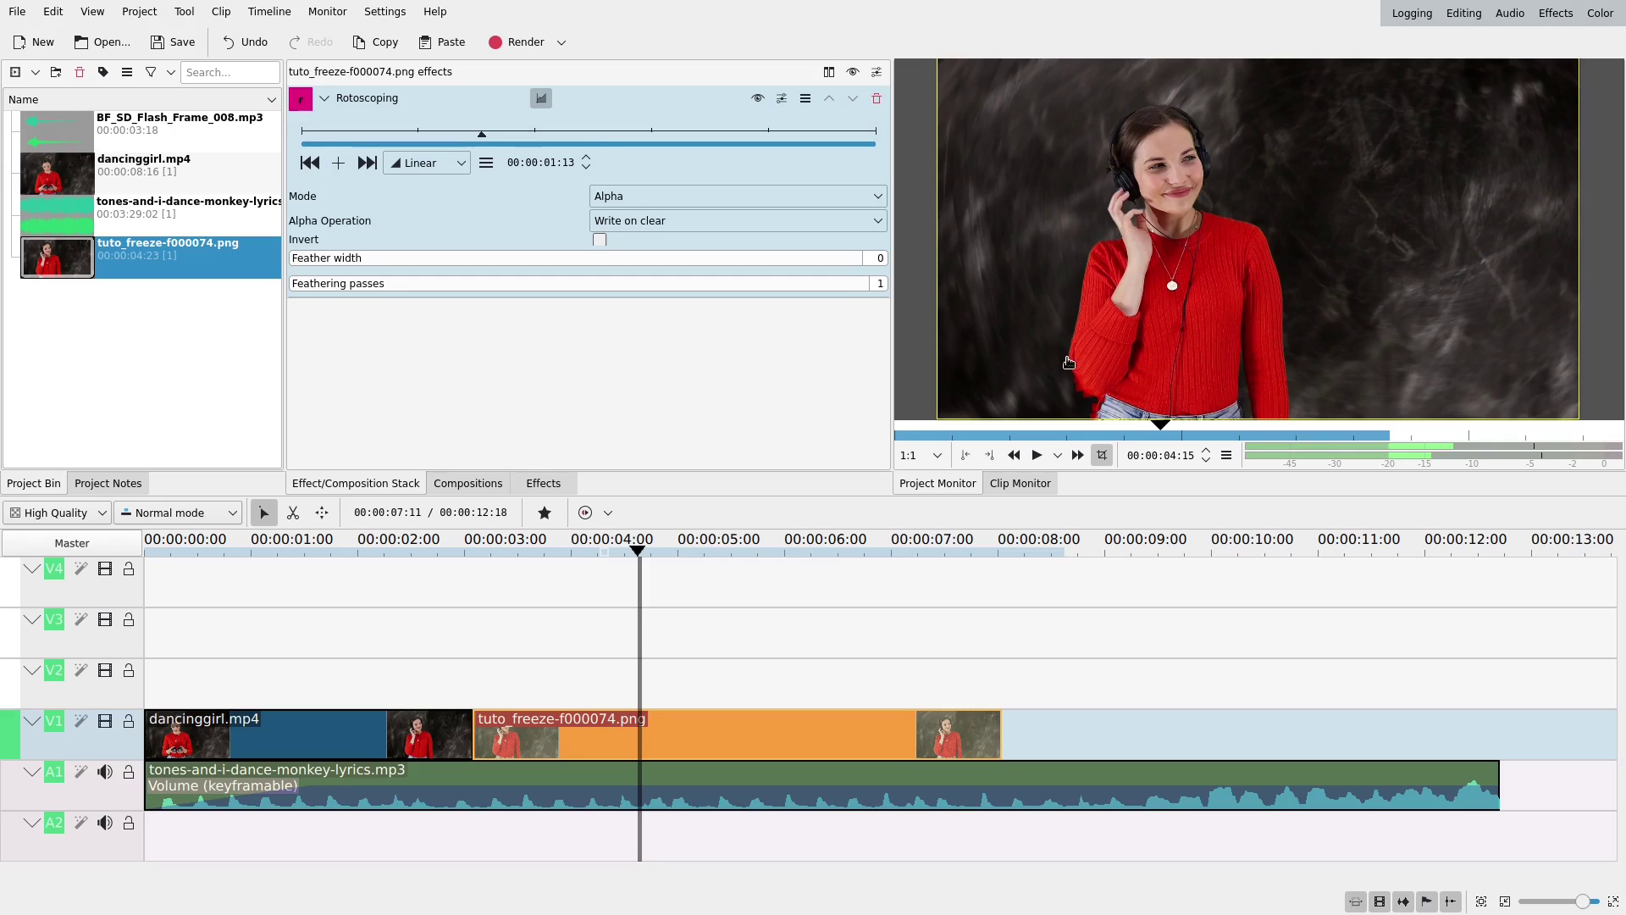
Trace mask points from the sweater, around the head and shoulders, down the right arm, then close the outline
{"action": "left_click", "coordinate": [1083, 281]}
{"action": "left_click", "coordinate": [1092, 246]}
{"action": "left_click", "coordinate": [1113, 200]}
{"action": "left_click", "coordinate": [1110, 178]}
{"action": "left_click", "coordinate": [1110, 157]}
{"action": "left_click", "coordinate": [1113, 133]}
{"action": "left_click", "coordinate": [1123, 120]}
{"action": "left_click", "coordinate": [1141, 108]}
{"action": "left_click", "coordinate": [1165, 103]}
{"action": "left_click", "coordinate": [1186, 111]}
{"action": "left_click", "coordinate": [1202, 130]}
{"action": "left_click", "coordinate": [1209, 187]}
{"action": "left_click", "coordinate": [1196, 214]}
{"action": "left_click", "coordinate": [1212, 218]}
{"action": "left_click", "coordinate": [1235, 224]}
{"action": "left_click", "coordinate": [1260, 231]}
{"action": "left_click", "coordinate": [1271, 253]}
{"action": "left_click", "coordinate": [1281, 285]}
{"action": "left_click", "coordinate": [1285, 333]}
{"action": "right_click", "coordinate": [1126, 417]}
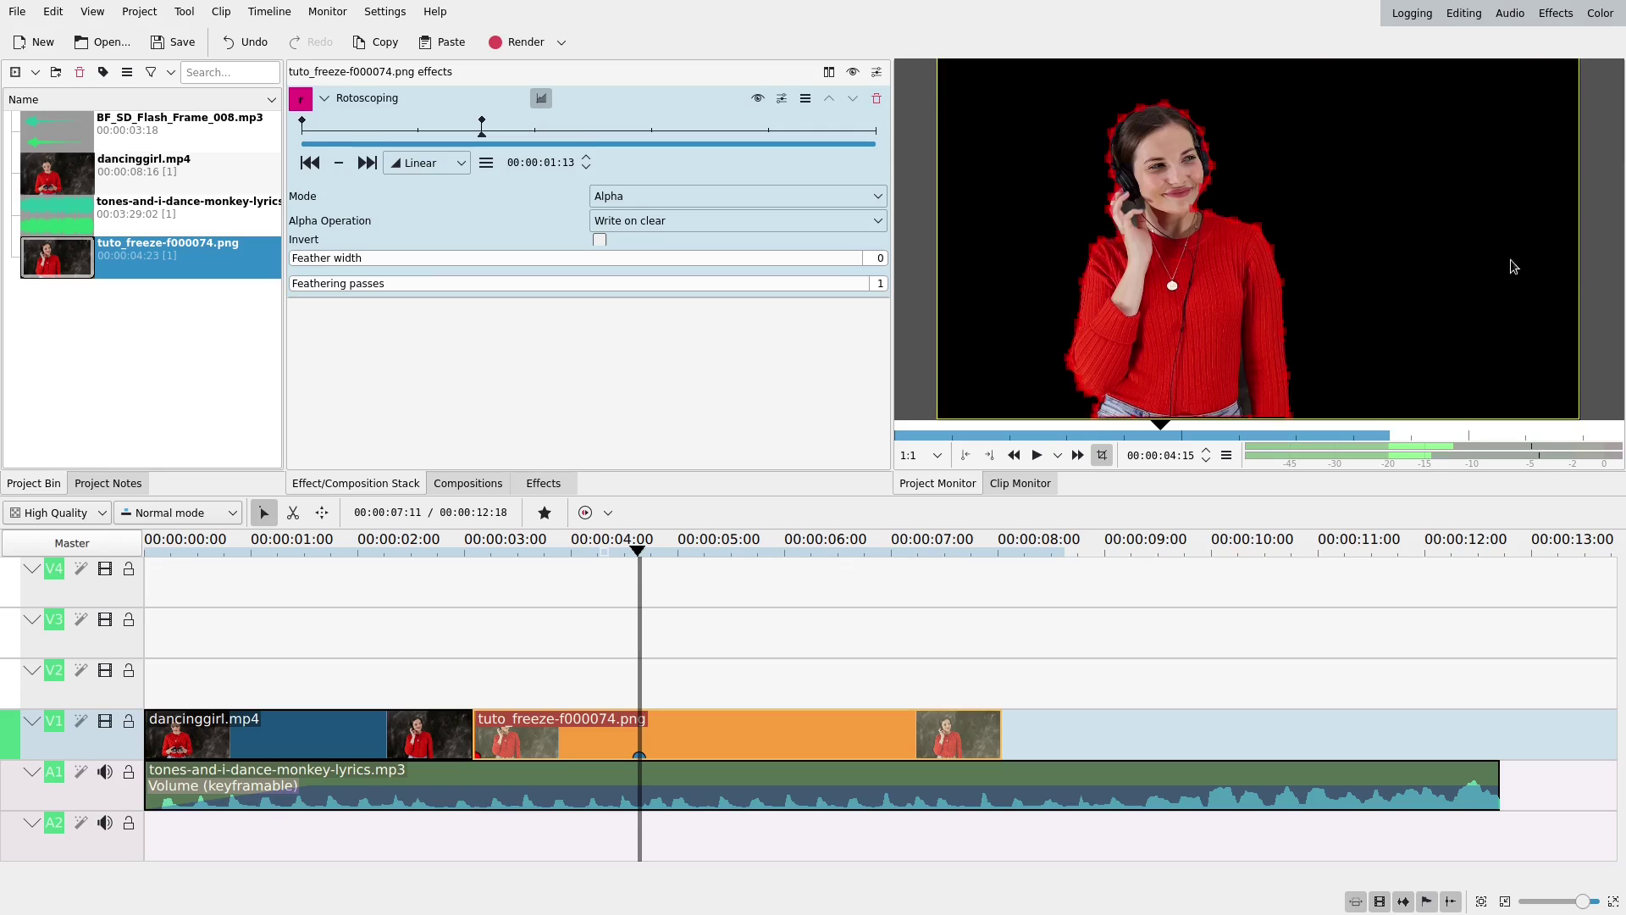
{"action": "mouse_move", "coordinate": [1609, 118]}
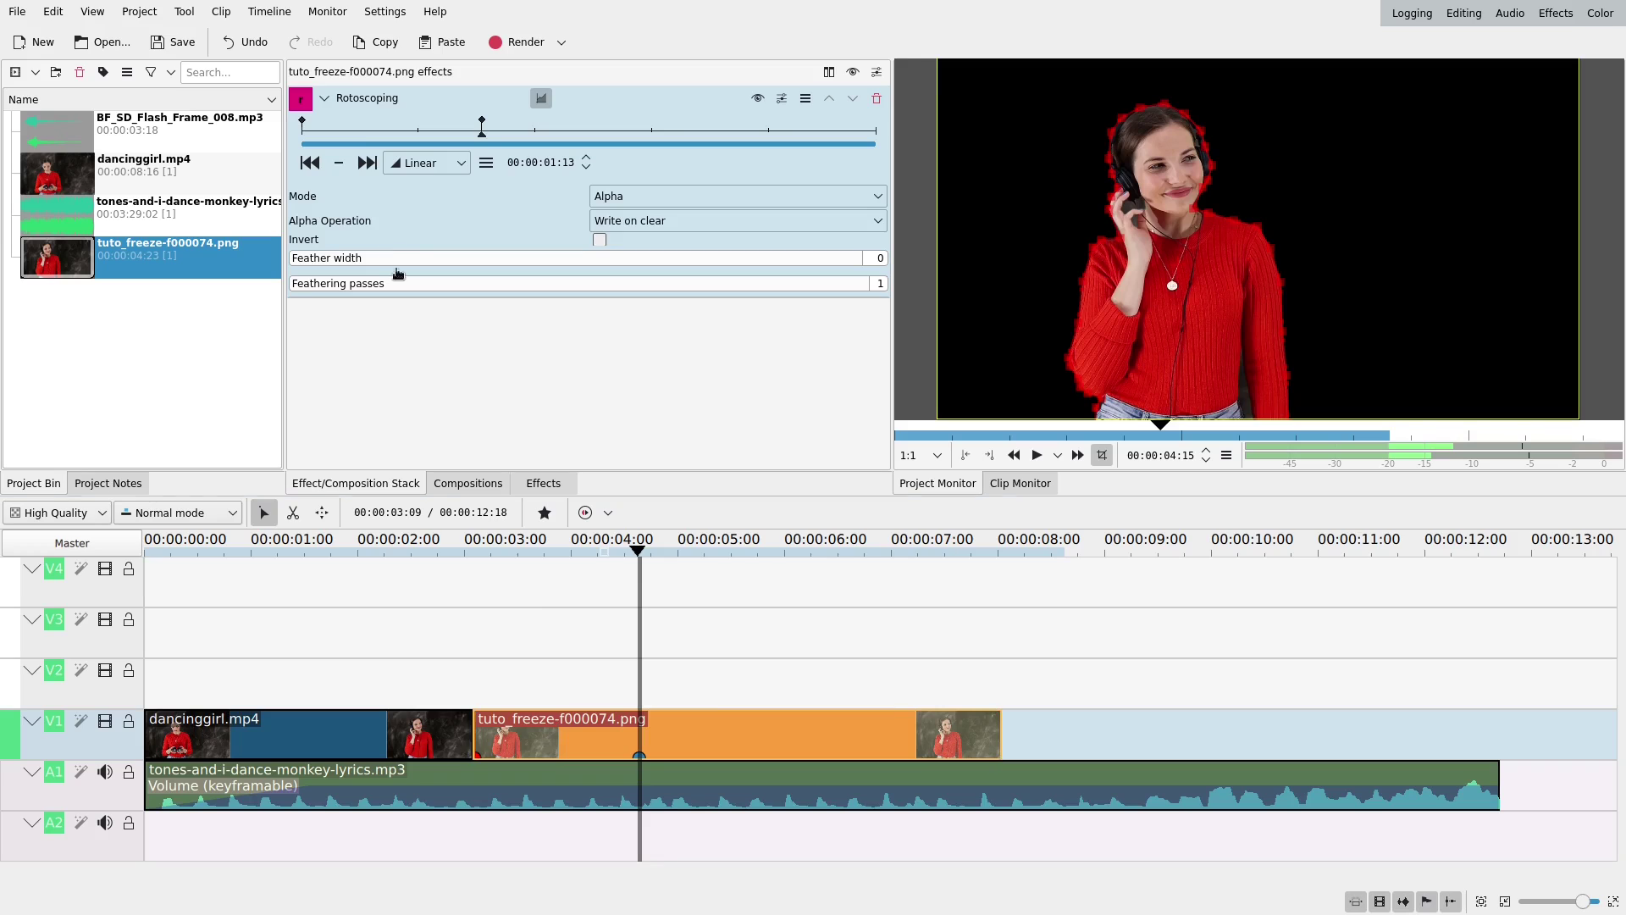
Delete the extra Rotoscoping keyframe at 1:13, keeping only the first
{"action": "left_click", "coordinate": [309, 163]}
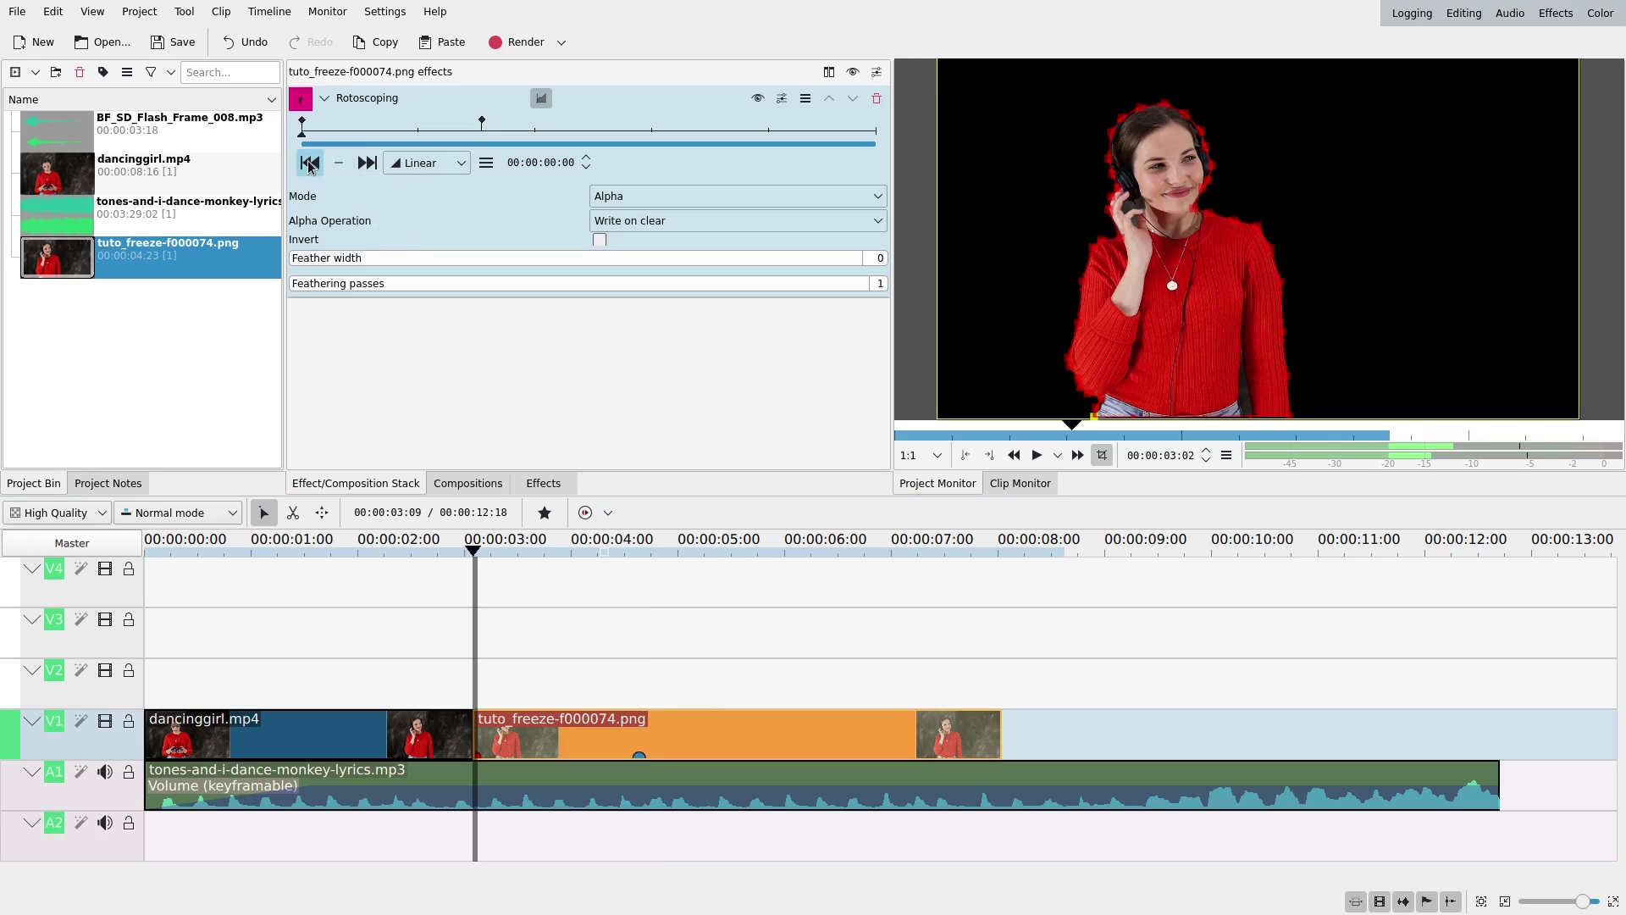
{"action": "left_click", "coordinate": [367, 162]}
{"action": "left_click", "coordinate": [338, 162]}
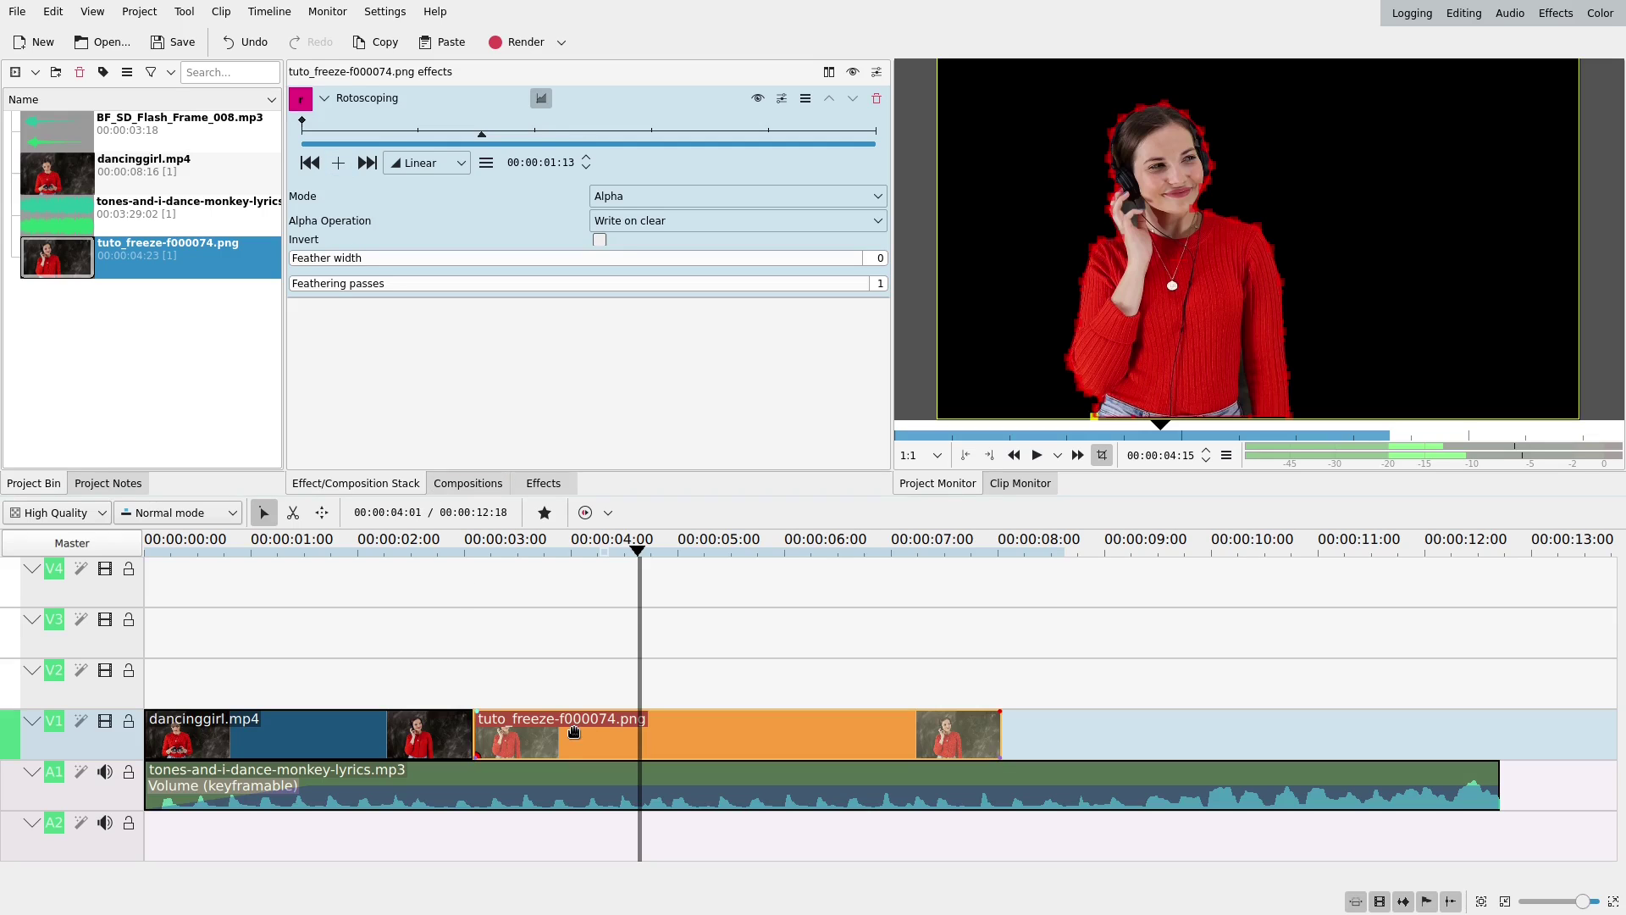
Move the masked still up to V2 and put an unmasked copy of the PNG on V1 beneath it
{"action": "left_click_drag", "start_coordinate": [578, 736], "coordinate": [579, 701]}
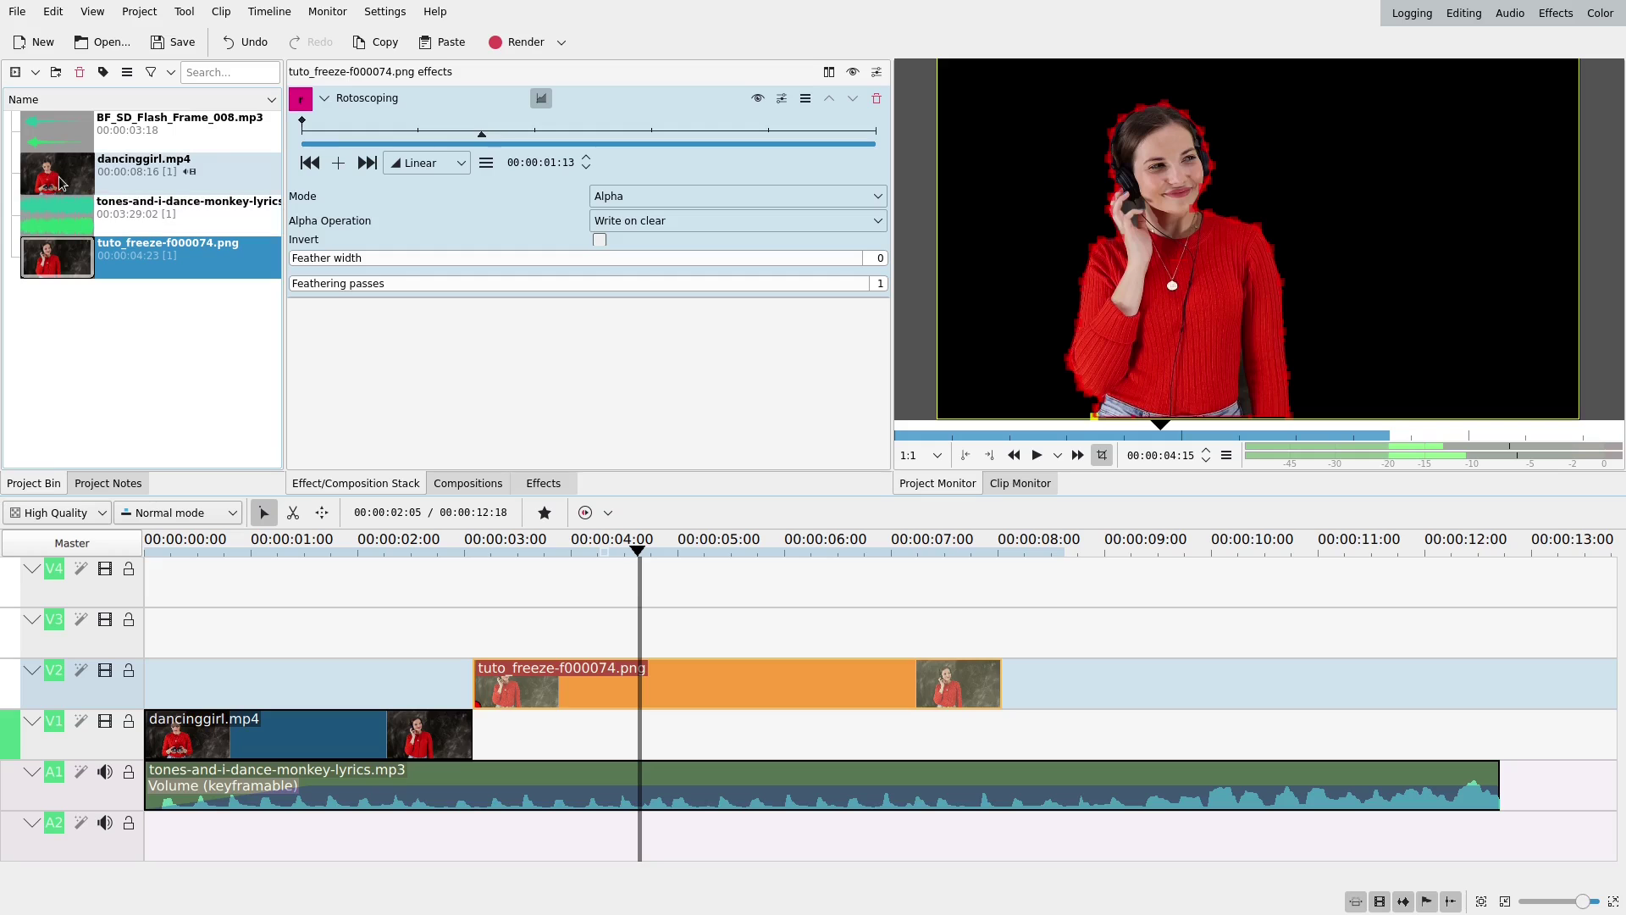
{"action": "left_click_drag", "start_coordinate": [52, 266], "coordinate": [476, 754]}
{"action": "left_click", "coordinate": [556, 635]}
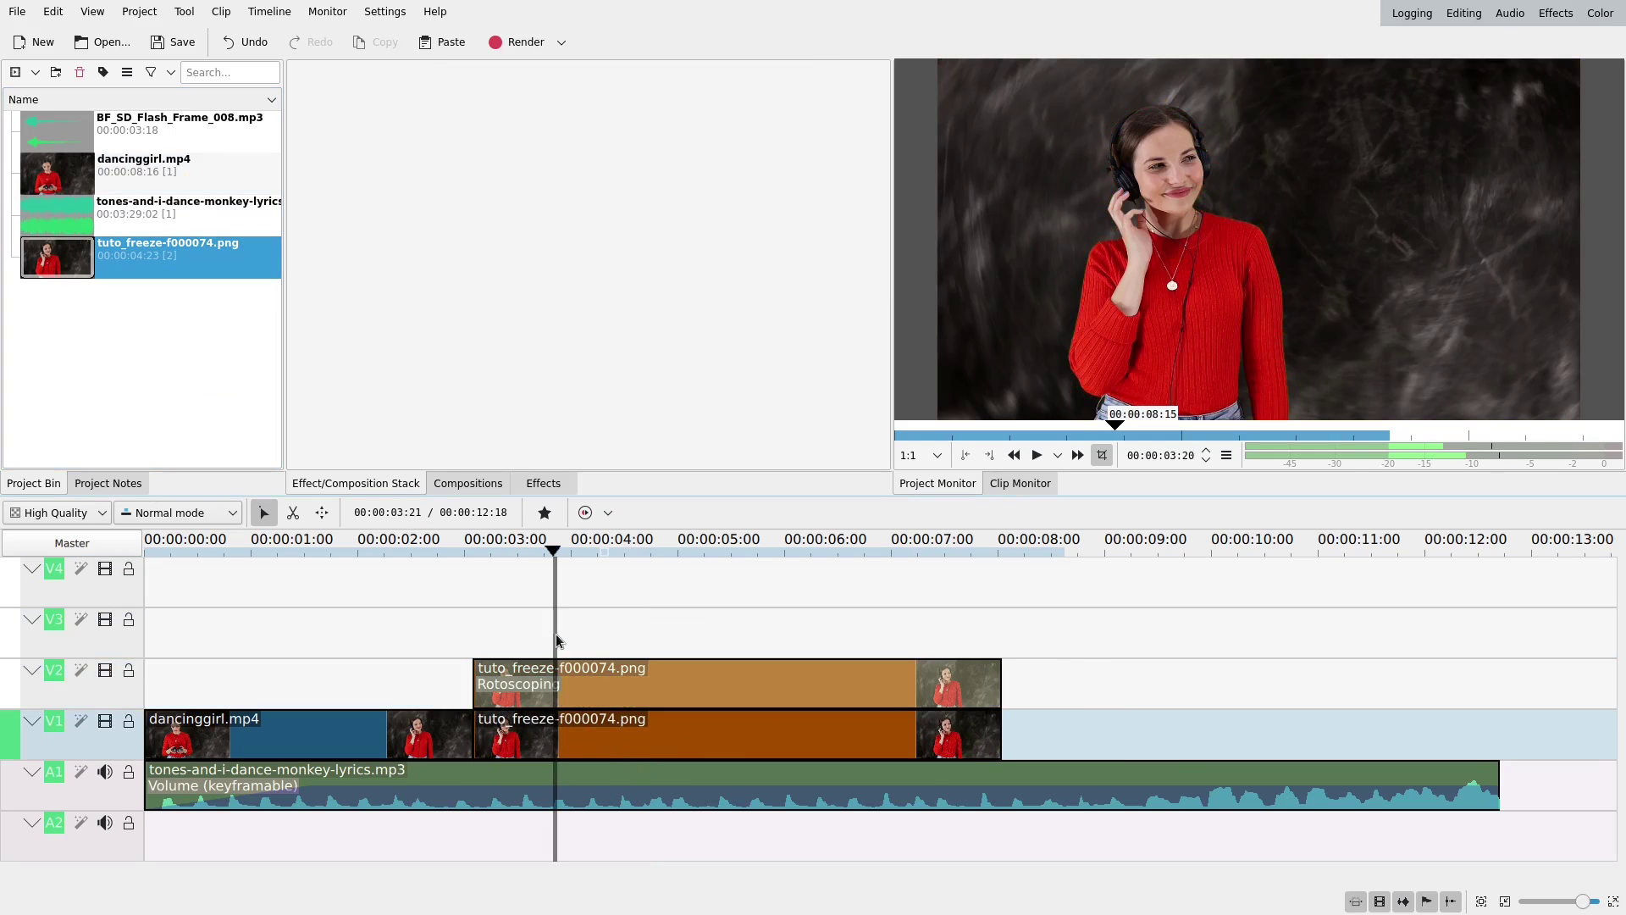
{"action": "left_click", "coordinate": [577, 654]}
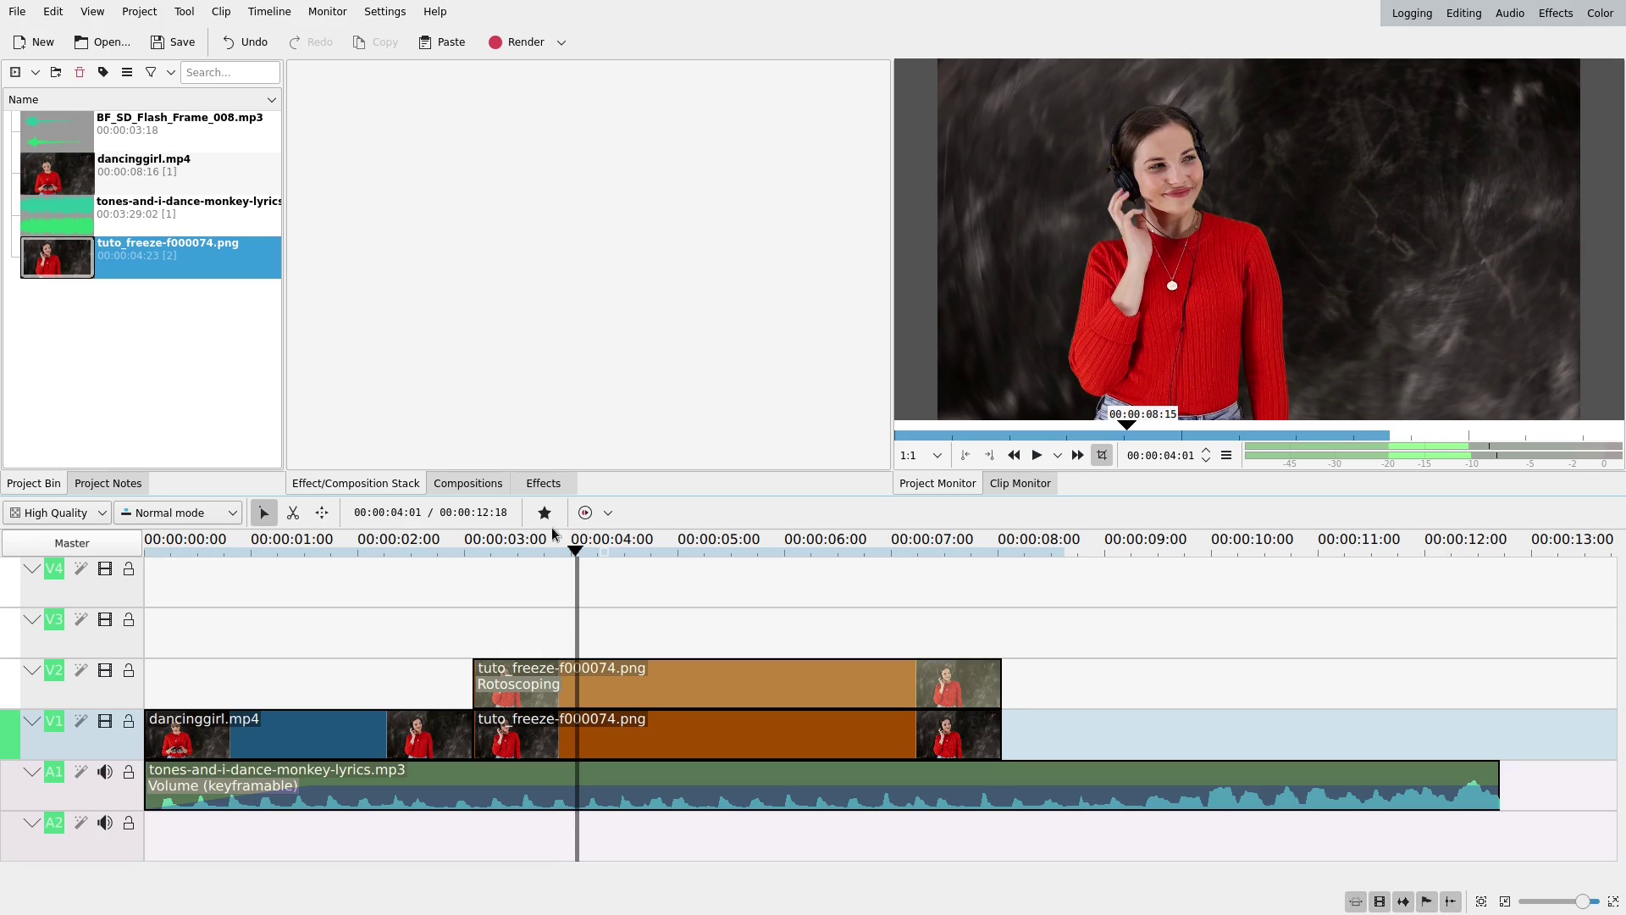
{"action": "left_click", "coordinate": [539, 483]}
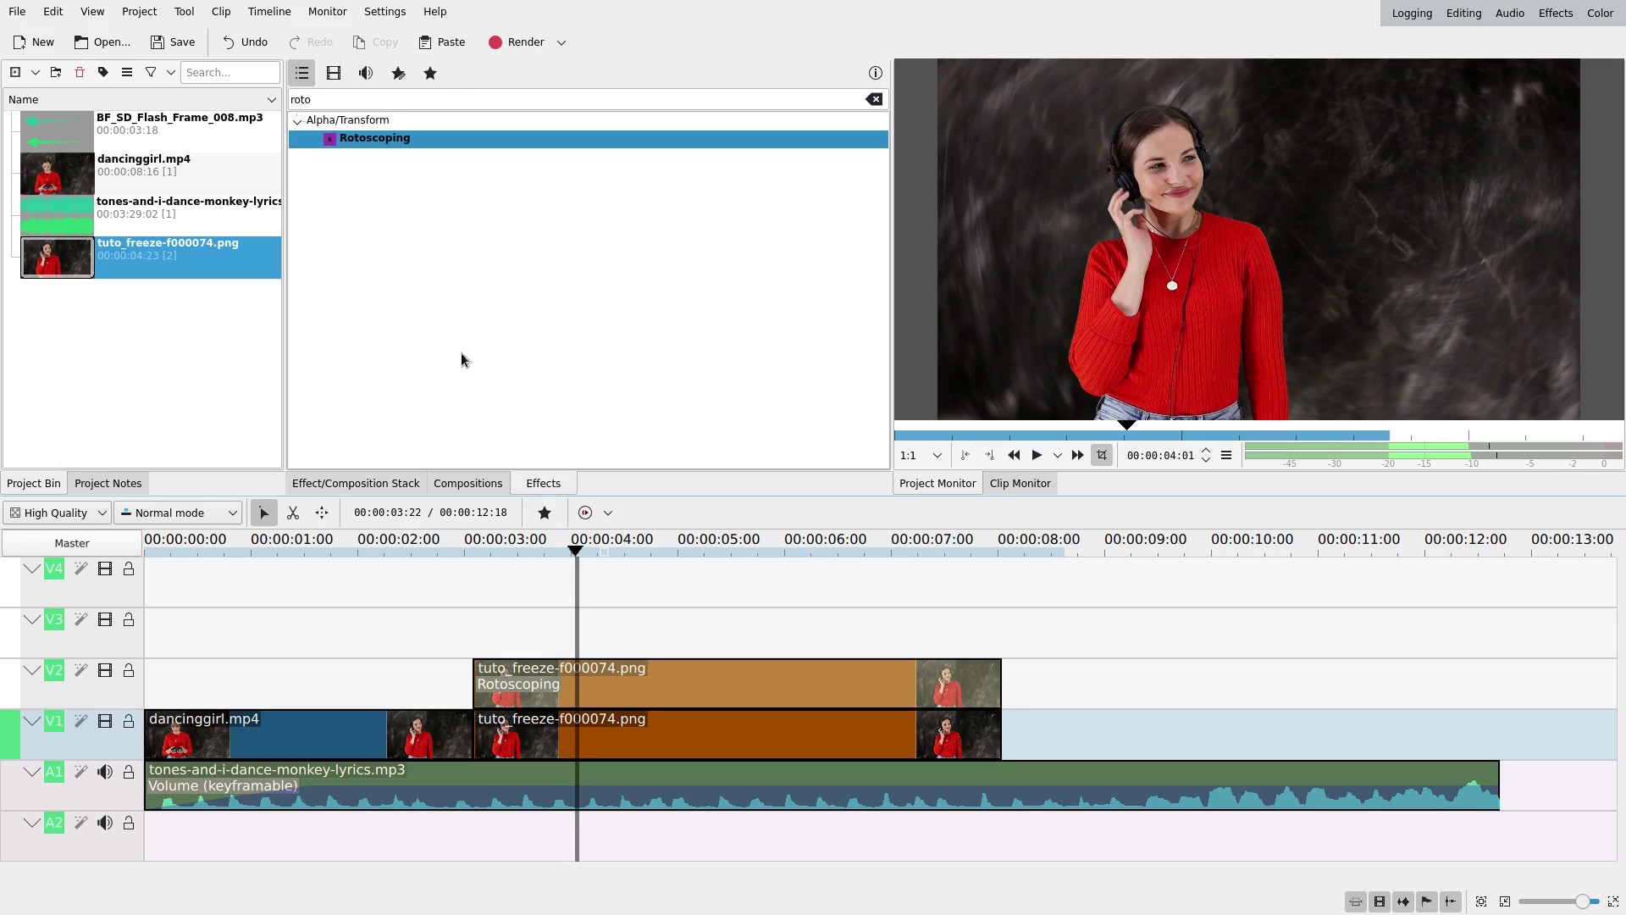
Apply Colorize to the V1 still with saturation 228 and lightness 145, then select the V2 clip
{"action": "double_click", "coordinate": [456, 100]}
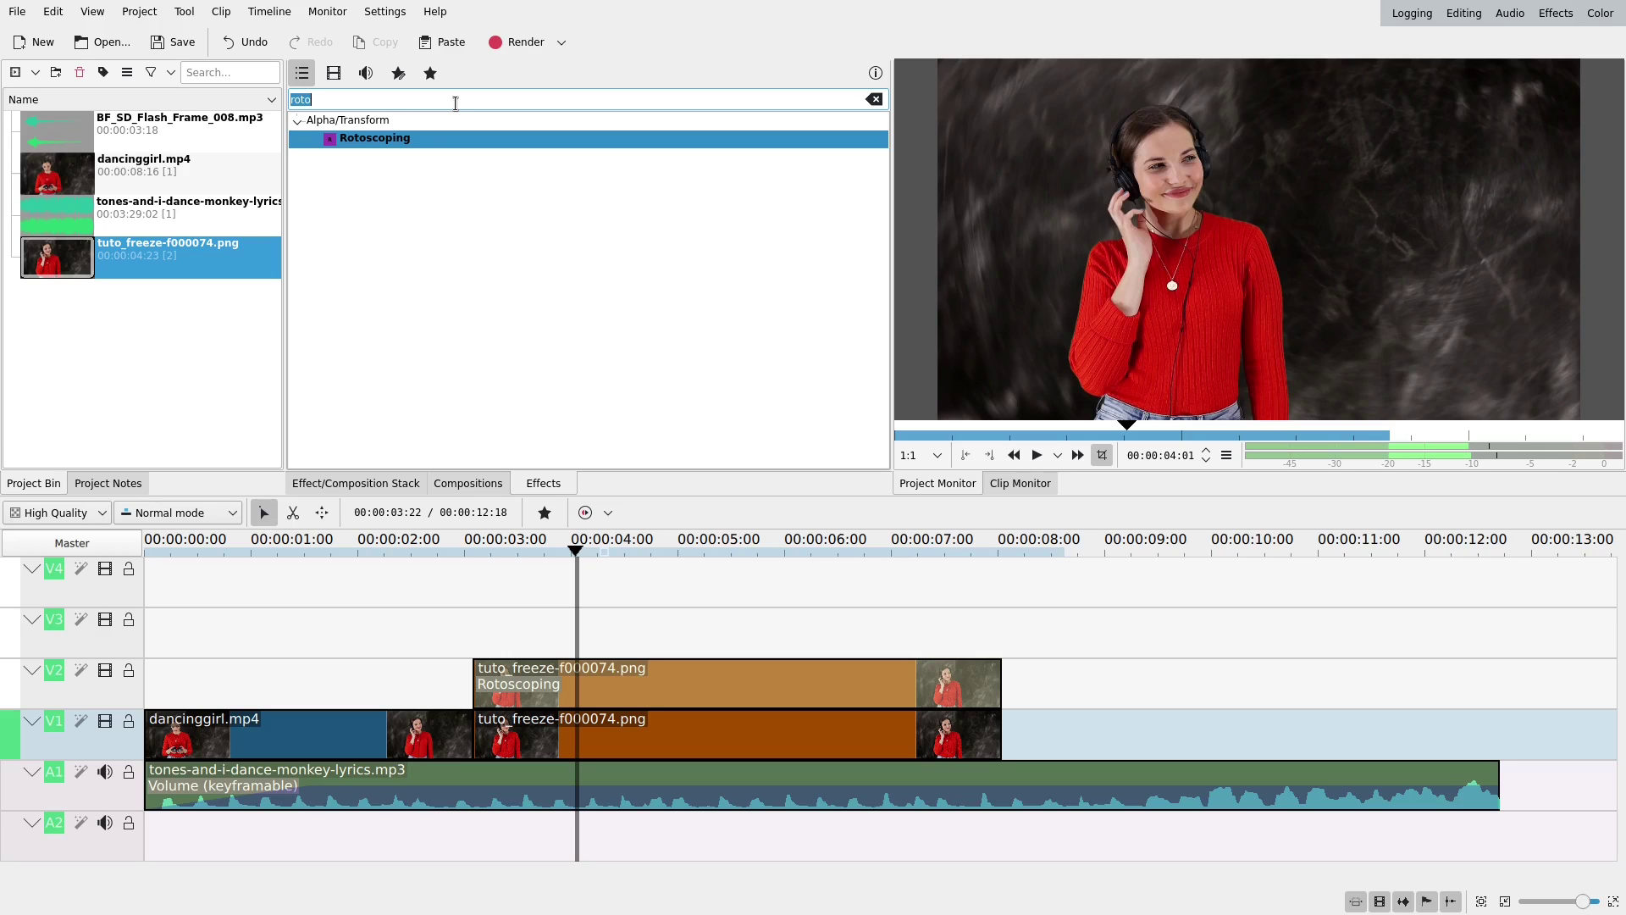
{"action": "type", "text": "colo"}
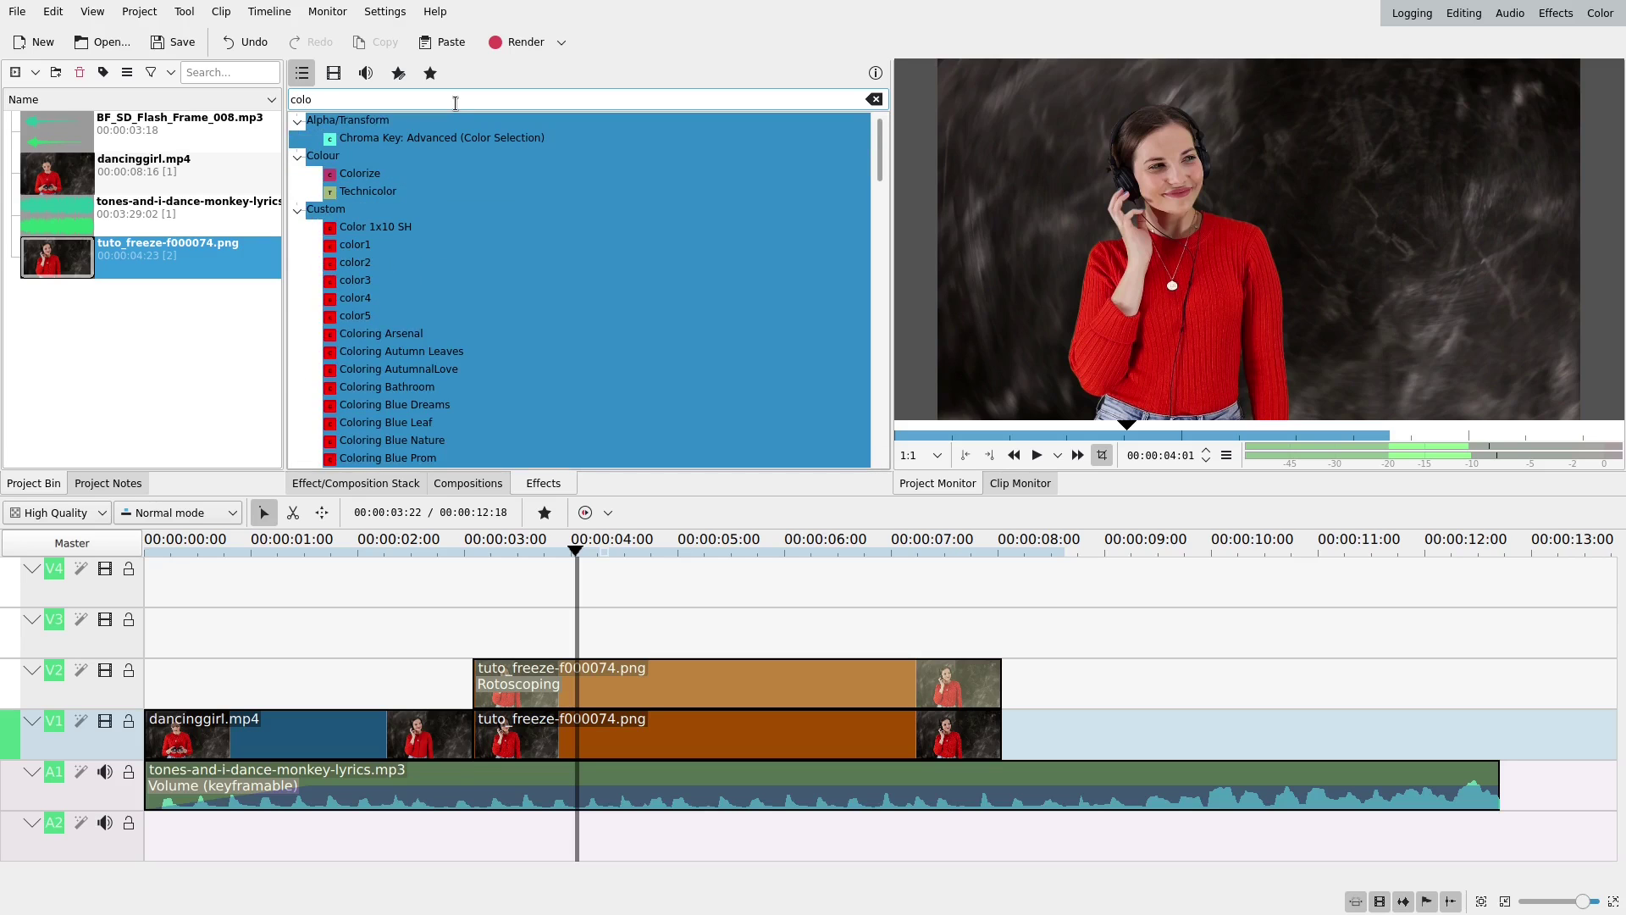
{"action": "type", "text": "r"}
{"action": "left_click_drag", "start_coordinate": [365, 173], "coordinate": [622, 739]}
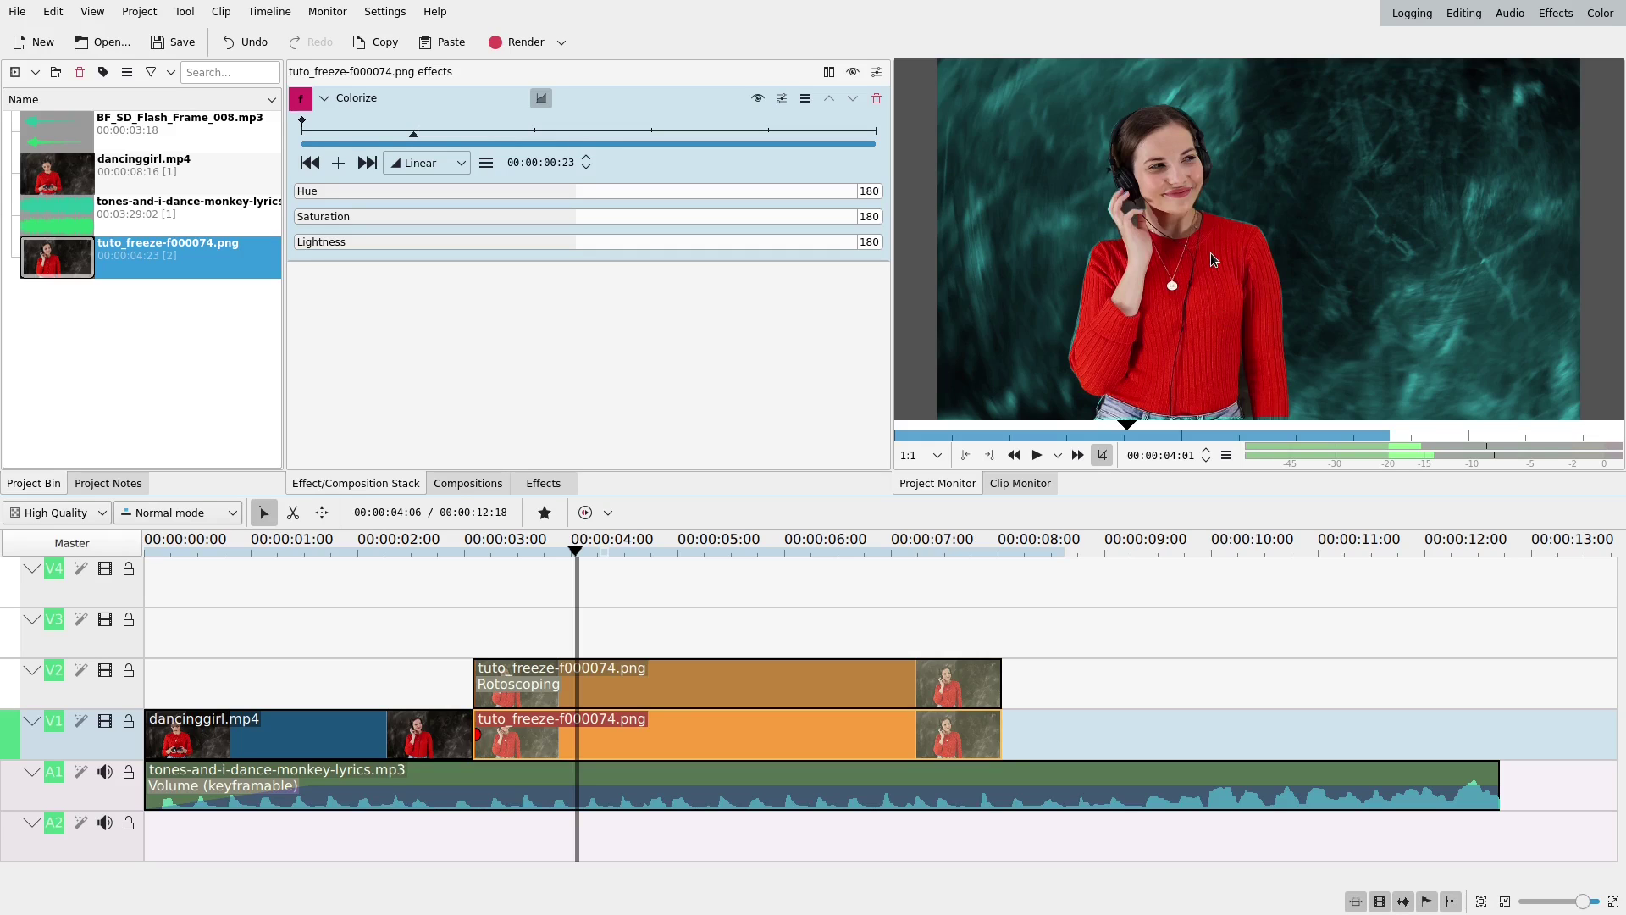
{"action": "left_click_drag", "start_coordinate": [546, 216], "coordinate": [653, 229]}
{"action": "left_click_drag", "start_coordinate": [472, 247], "coordinate": [520, 248]}
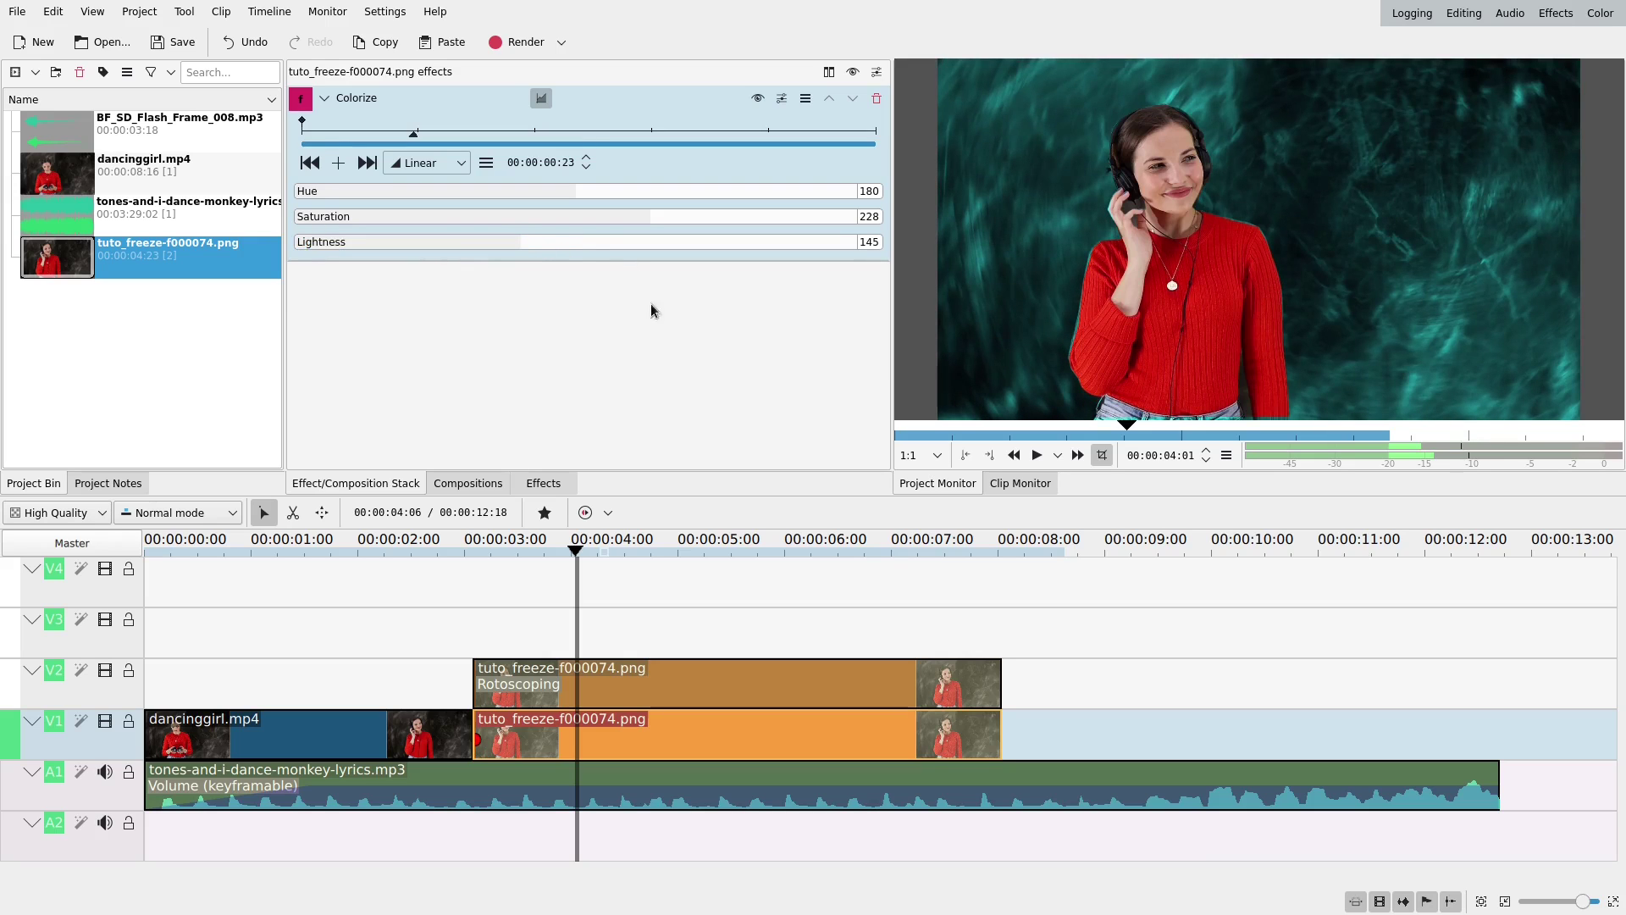
{"action": "left_click", "coordinate": [602, 685]}
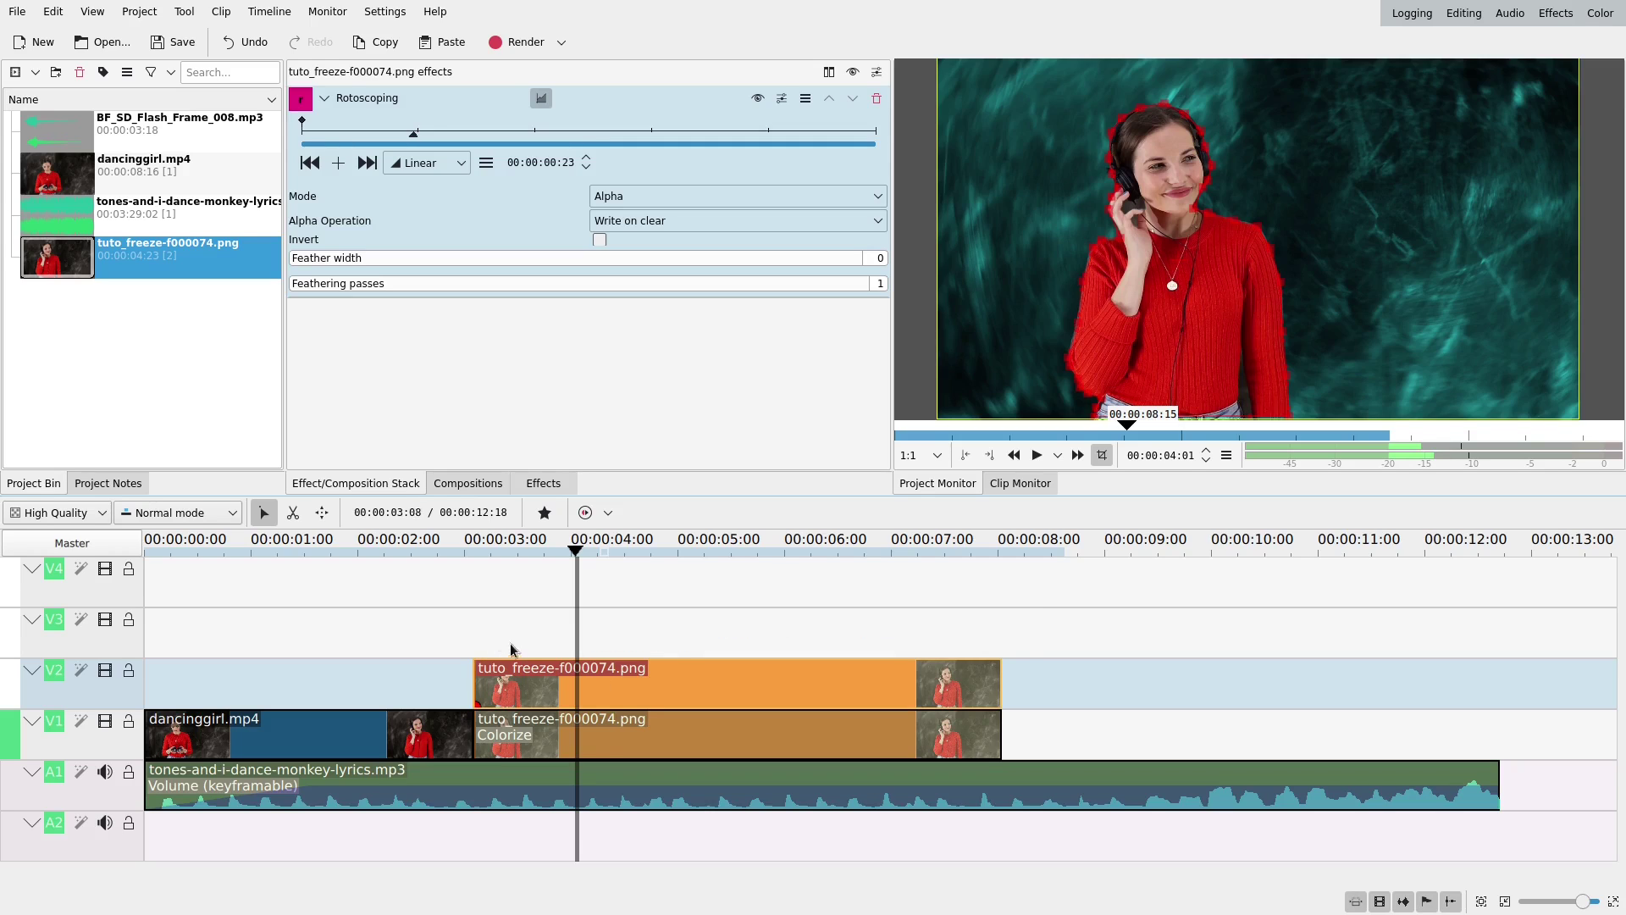
Paste a copy of the masked still onto V3, aligned with the V2 clip
{"action": "key", "text": "ctrl+v"}
{"action": "left_click_drag", "start_coordinate": [595, 635], "coordinate": [567, 641]}
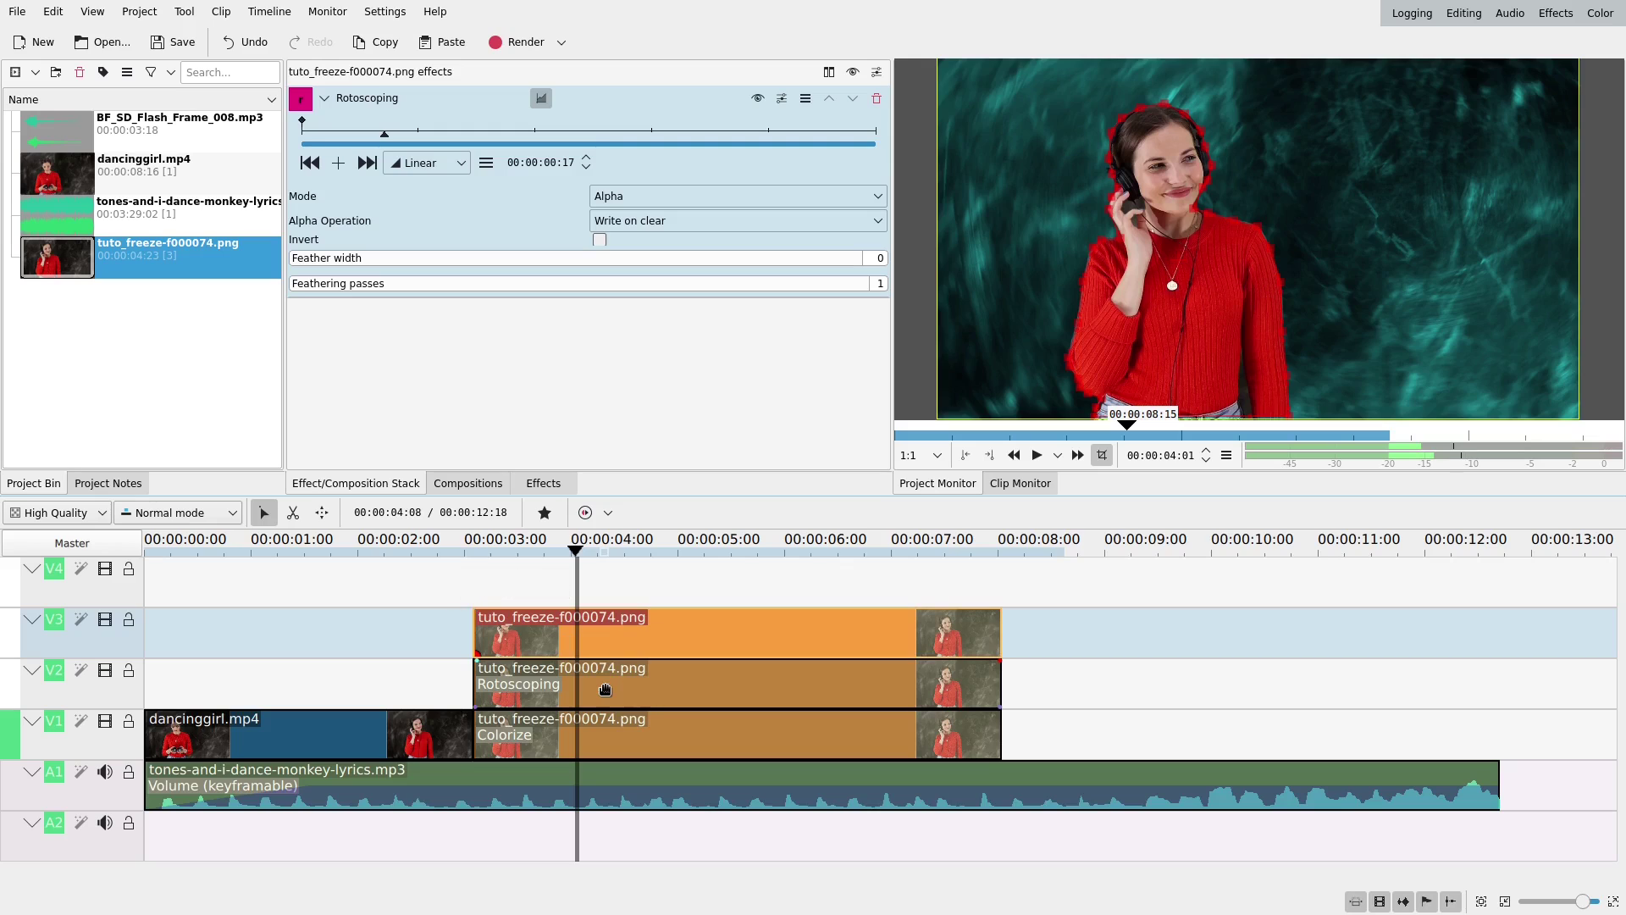
{"action": "left_click", "coordinate": [604, 690]}
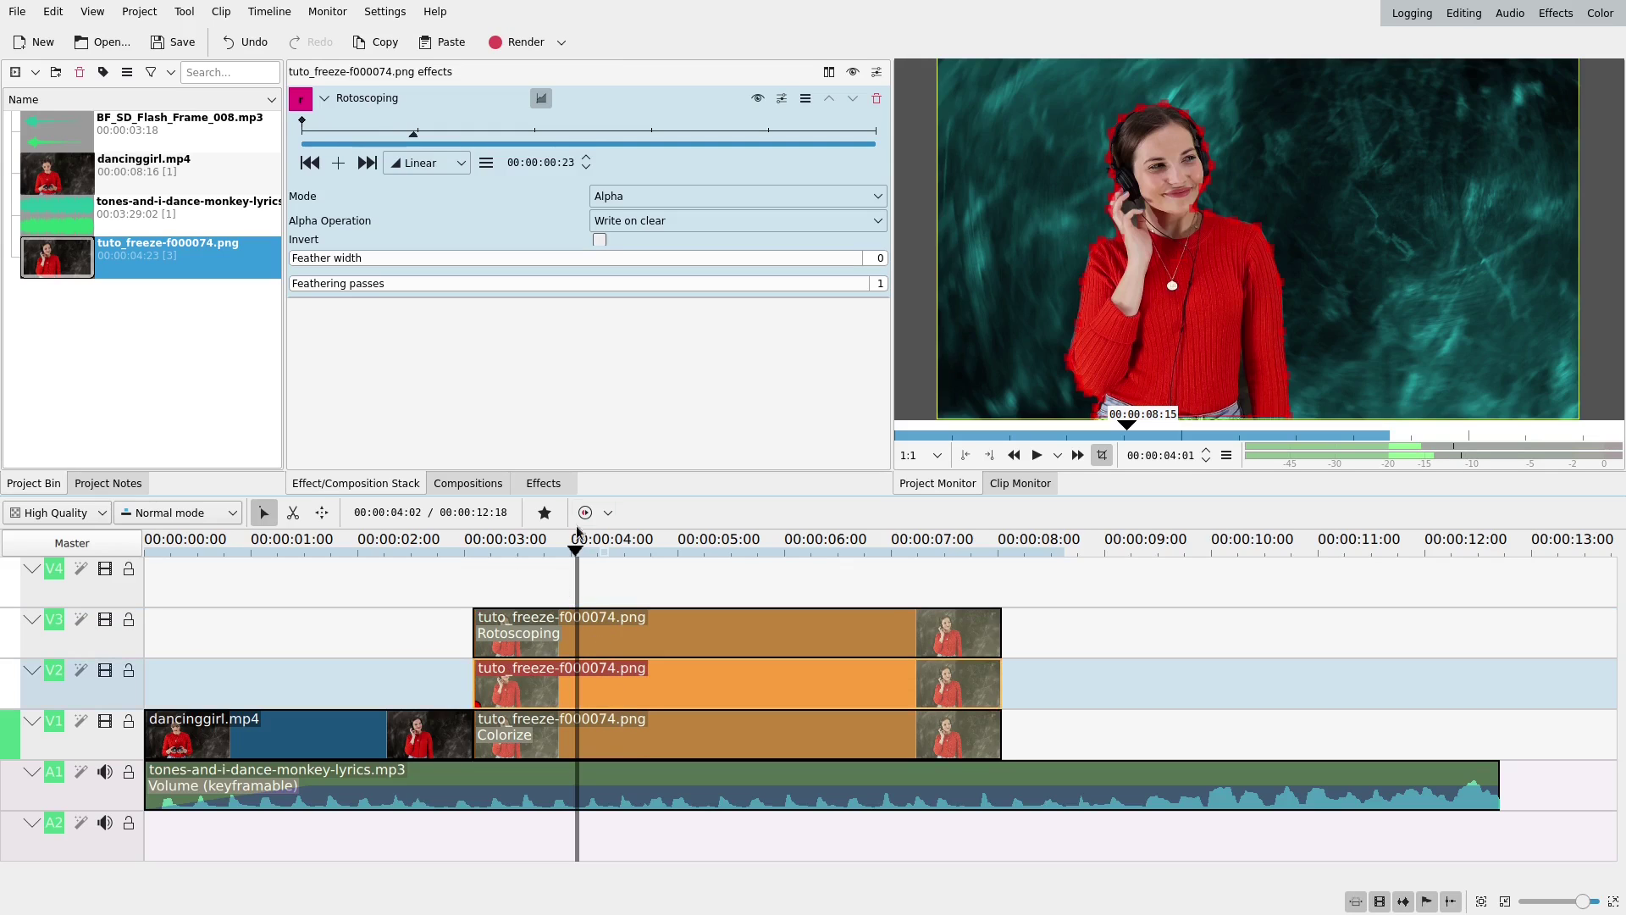
Add Transform to the V2 clip, set size to 105%, and nudge the image slightly up-left
{"action": "left_click", "coordinate": [543, 483]}
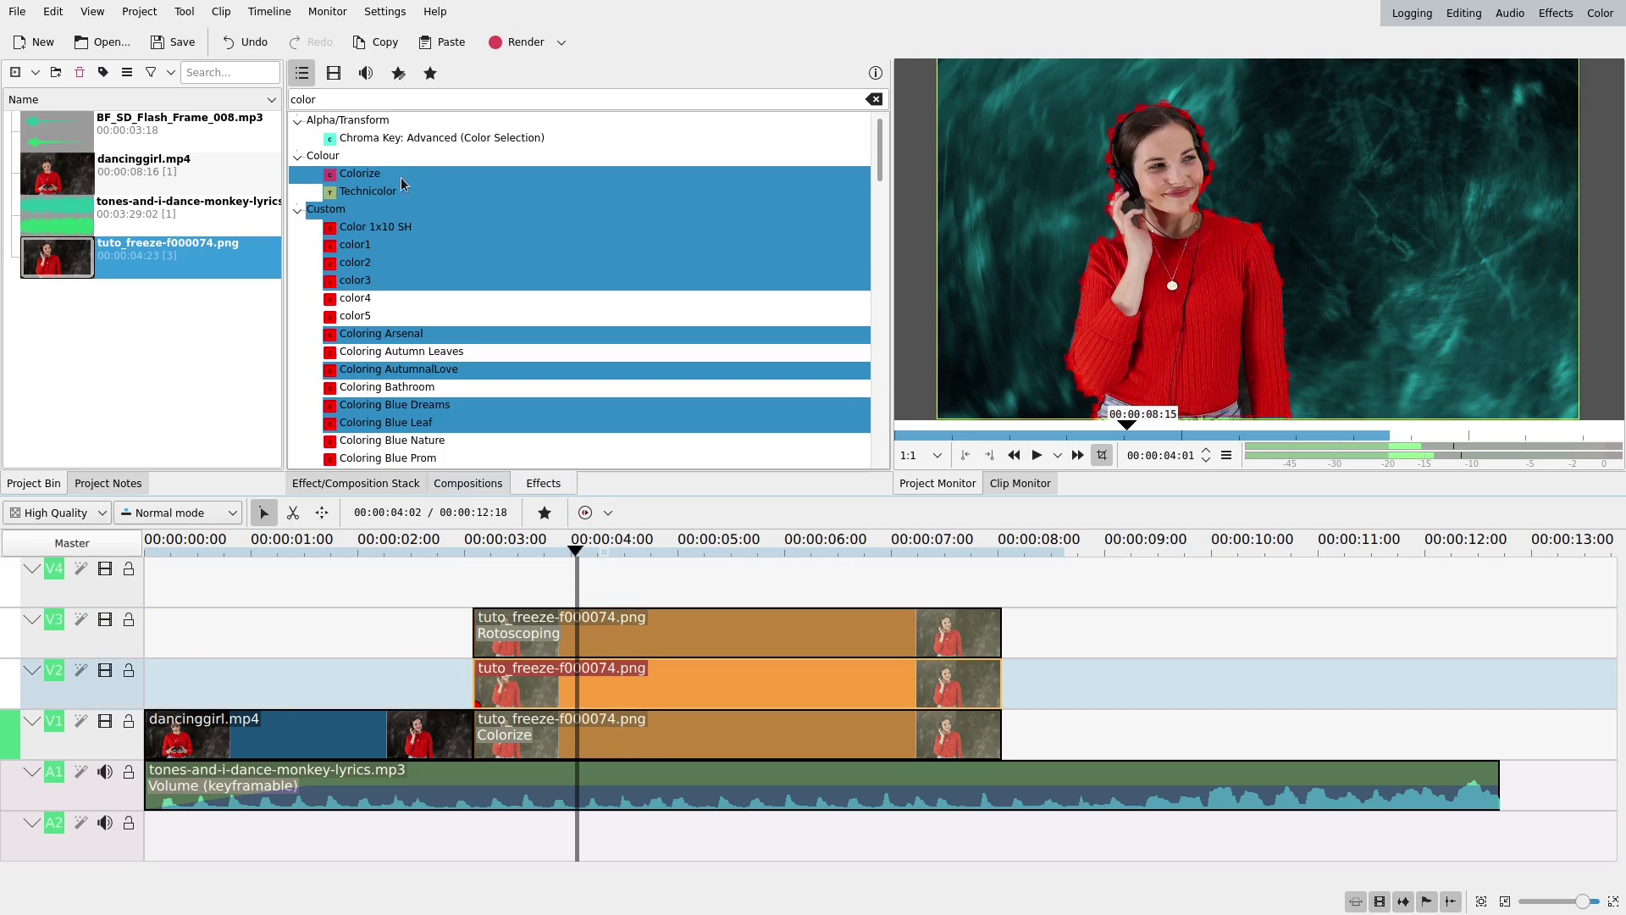
{"action": "double_click", "coordinate": [414, 99]}
{"action": "type", "text": "tran"}
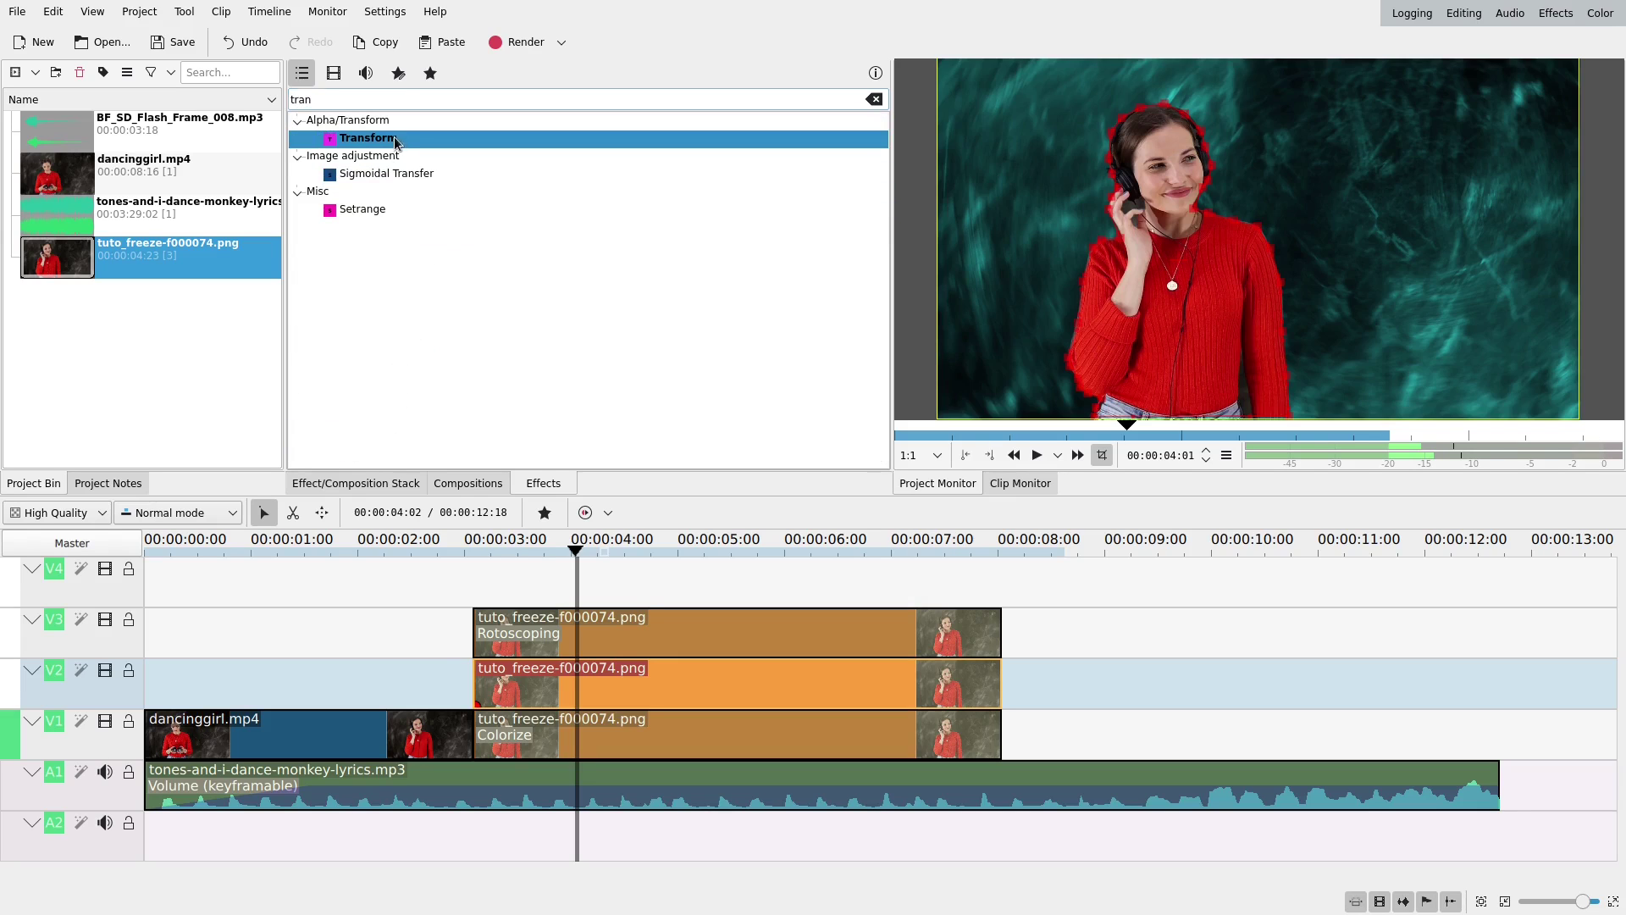
{"action": "left_click_drag", "start_coordinate": [395, 143], "coordinate": [593, 682]}
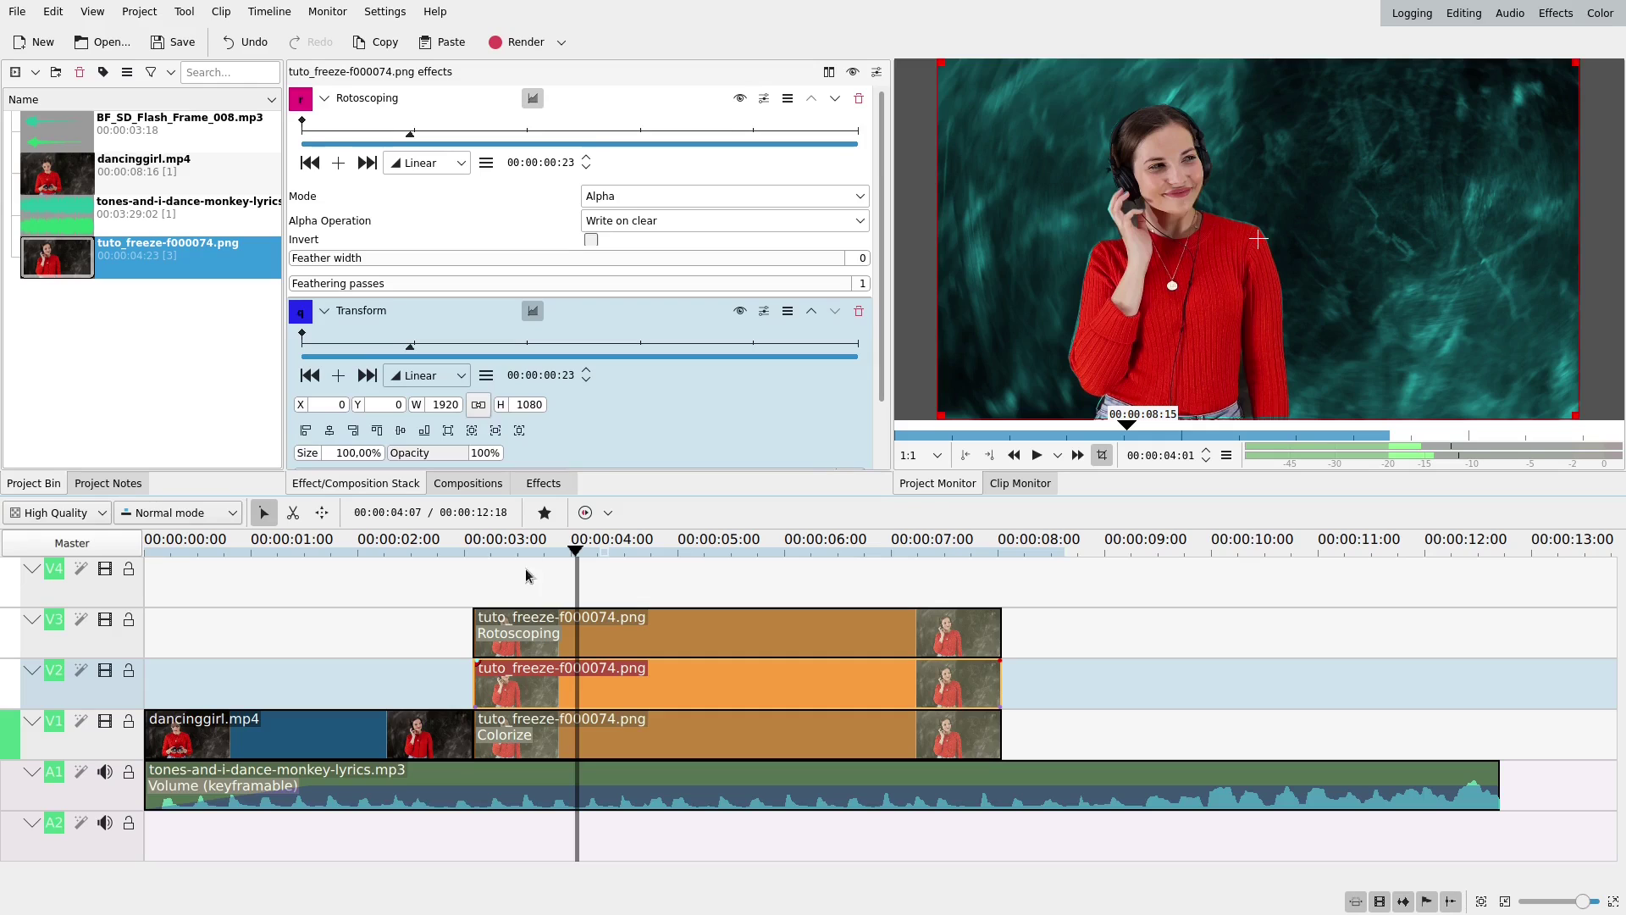
{"action": "left_click", "coordinate": [325, 99]}
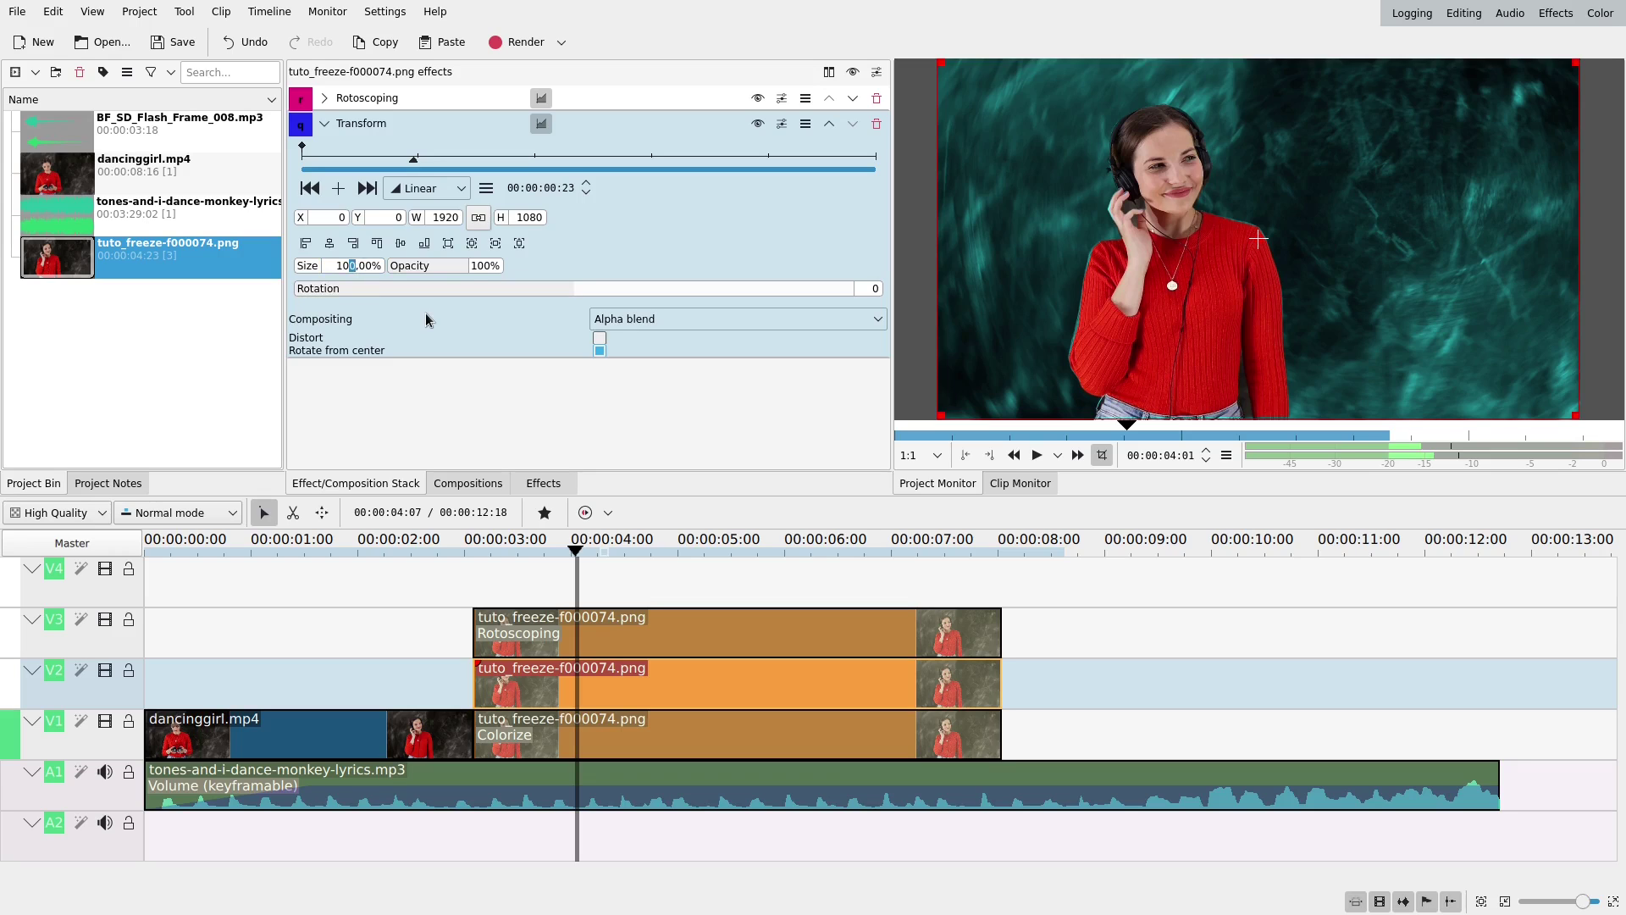
{"action": "type", "text": "5"}
{"action": "key", "text": "Return"}
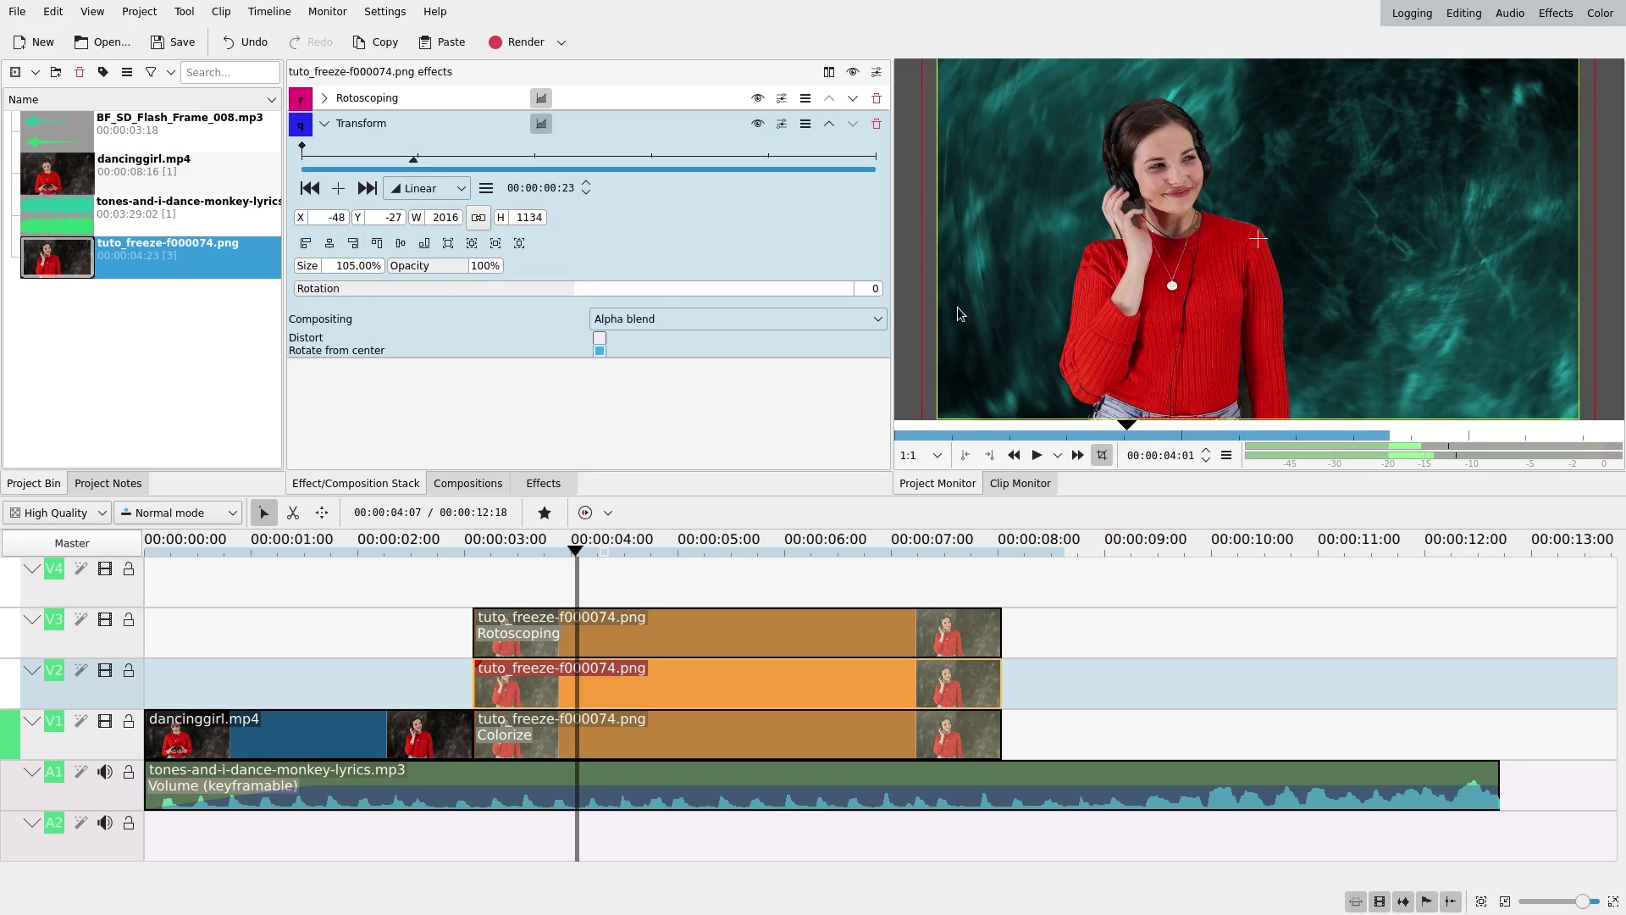
{"action": "left_click_drag", "start_coordinate": [1262, 239], "coordinate": [1263, 239]}
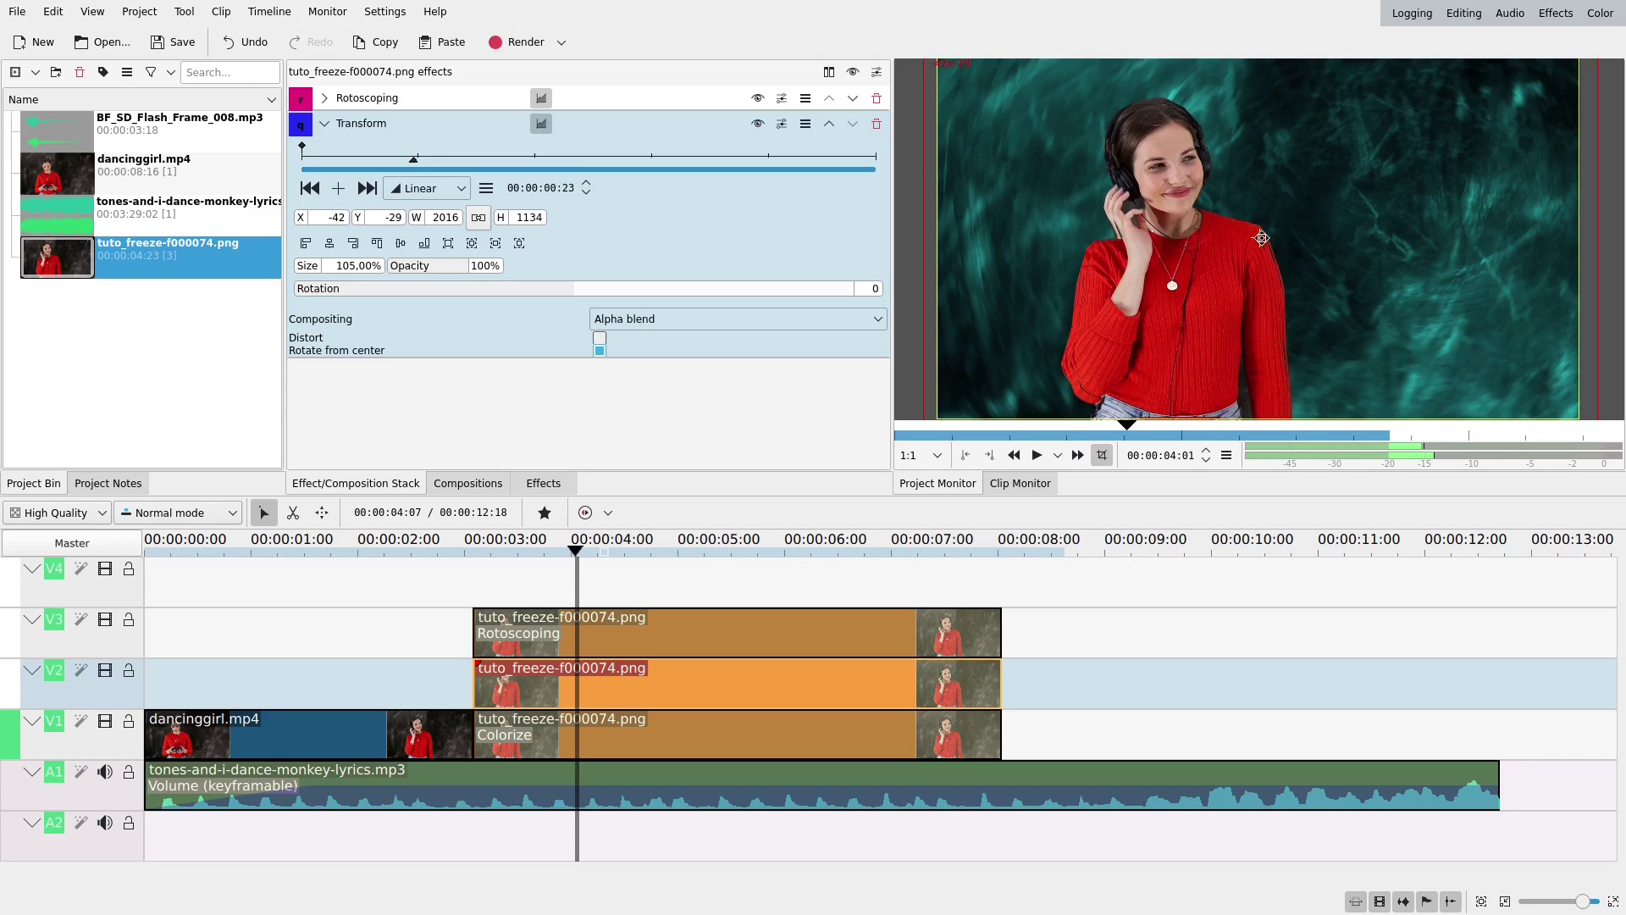
{"action": "left_click", "coordinate": [562, 484]}
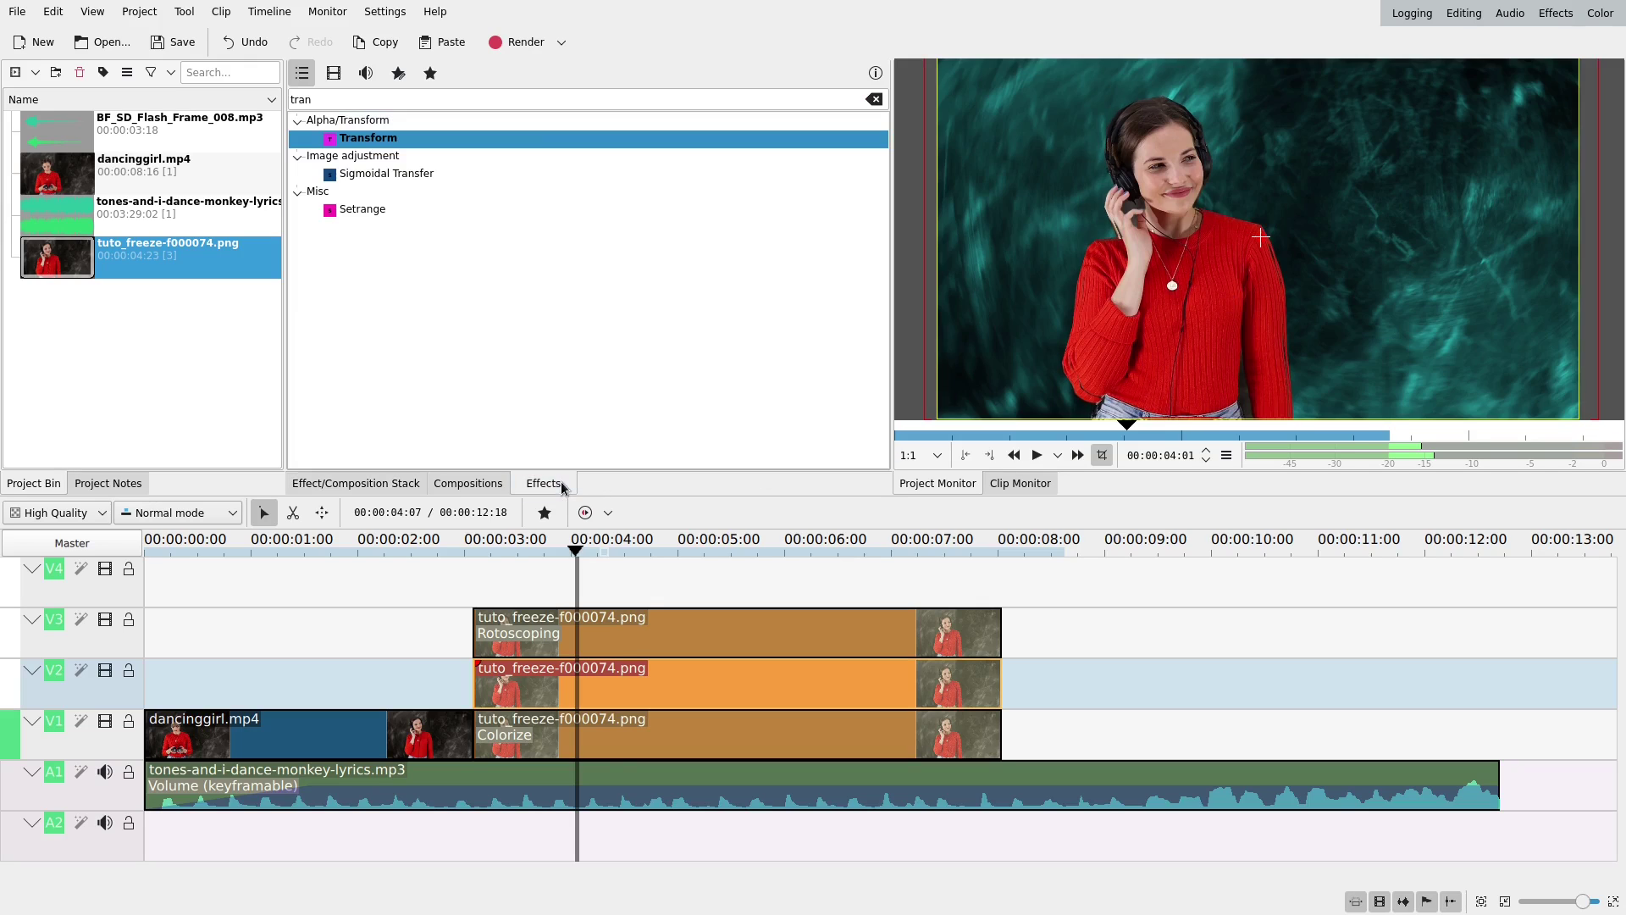
Add a Brightness effect to the V2 clip and raise it to 1000 for a white outline
{"action": "double_click", "coordinate": [553, 100]}
{"action": "type", "text": "bri"}
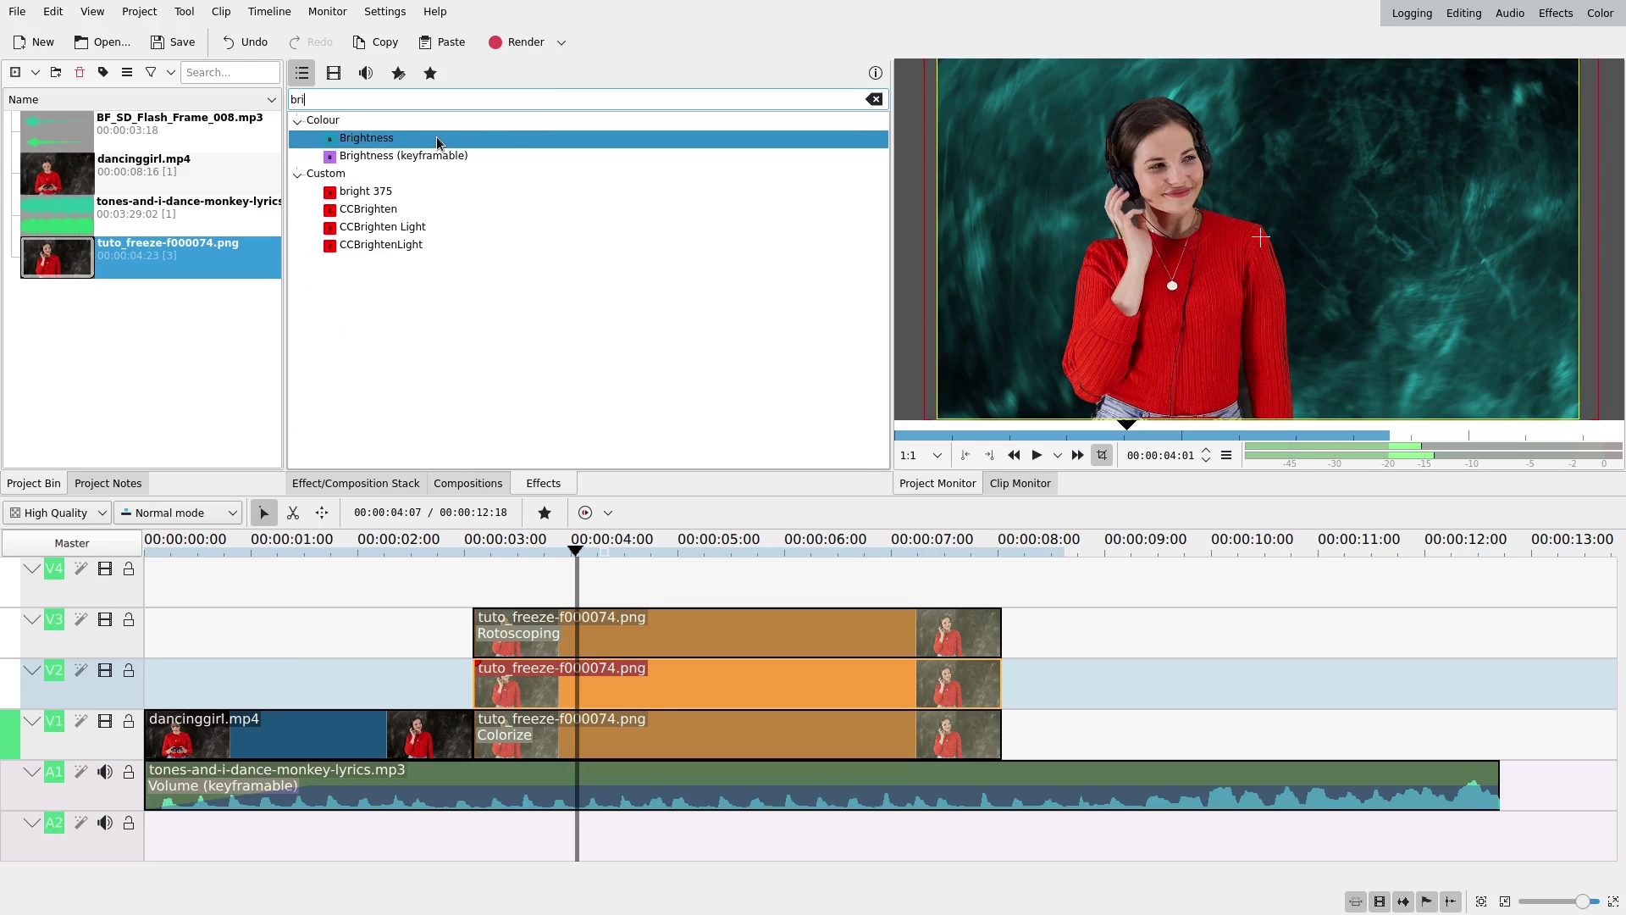
{"action": "left_click_drag", "start_coordinate": [438, 143], "coordinate": [617, 685]}
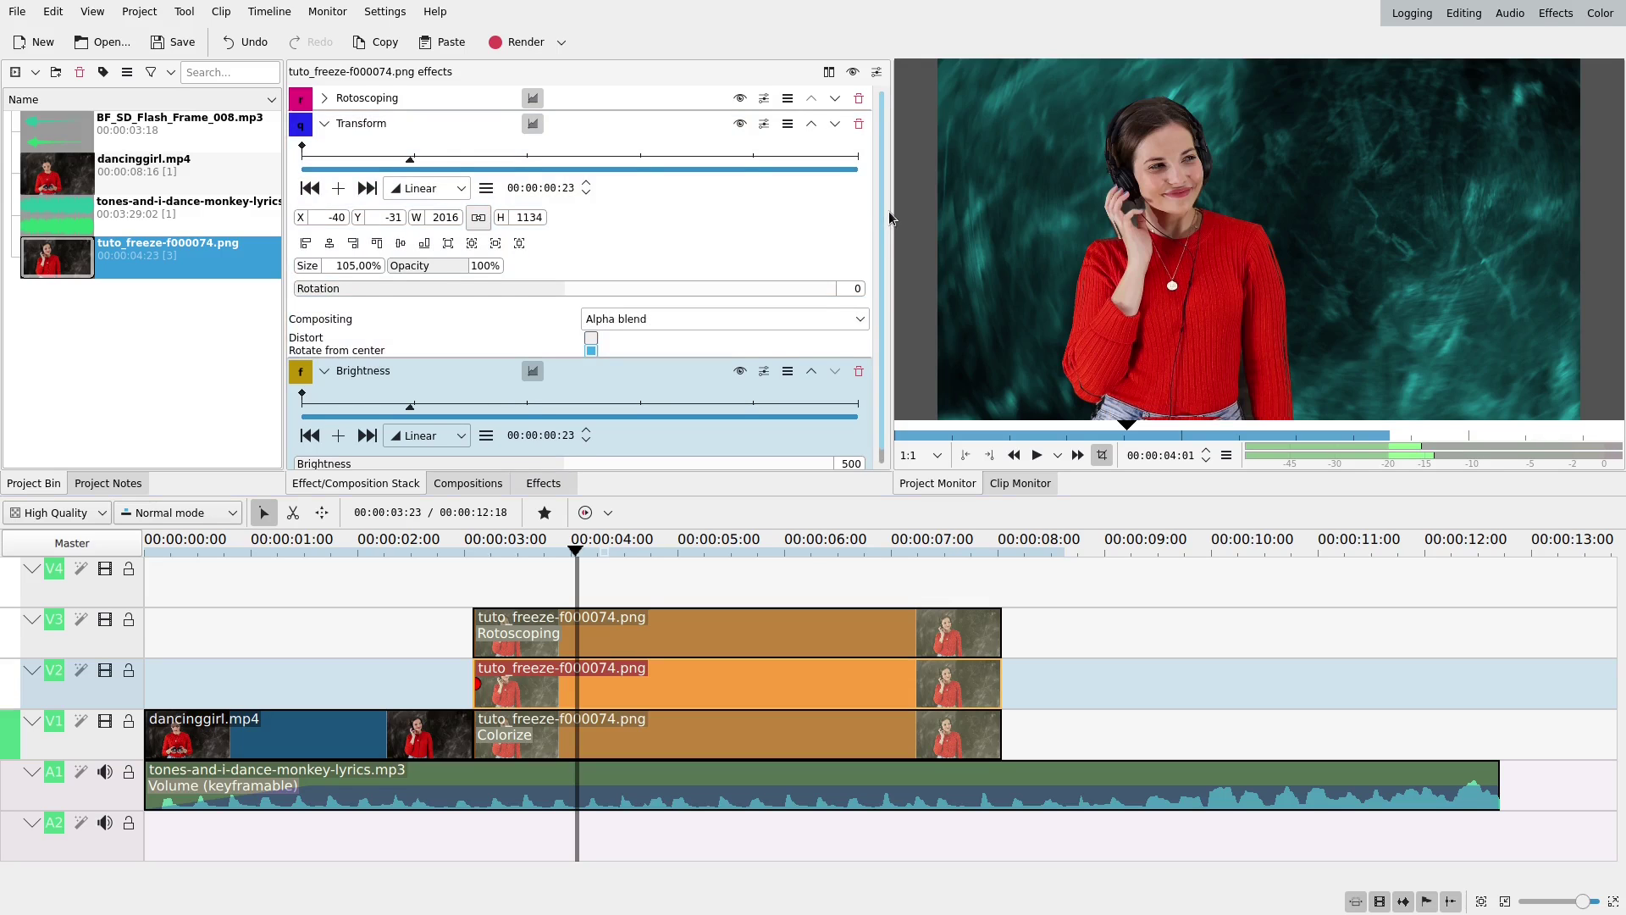
{"action": "scroll", "coordinate": [878, 292], "scroll_direction": "down", "scroll_amount": 1}
{"action": "left_click_drag", "start_coordinate": [678, 455], "coordinate": [858, 454]}
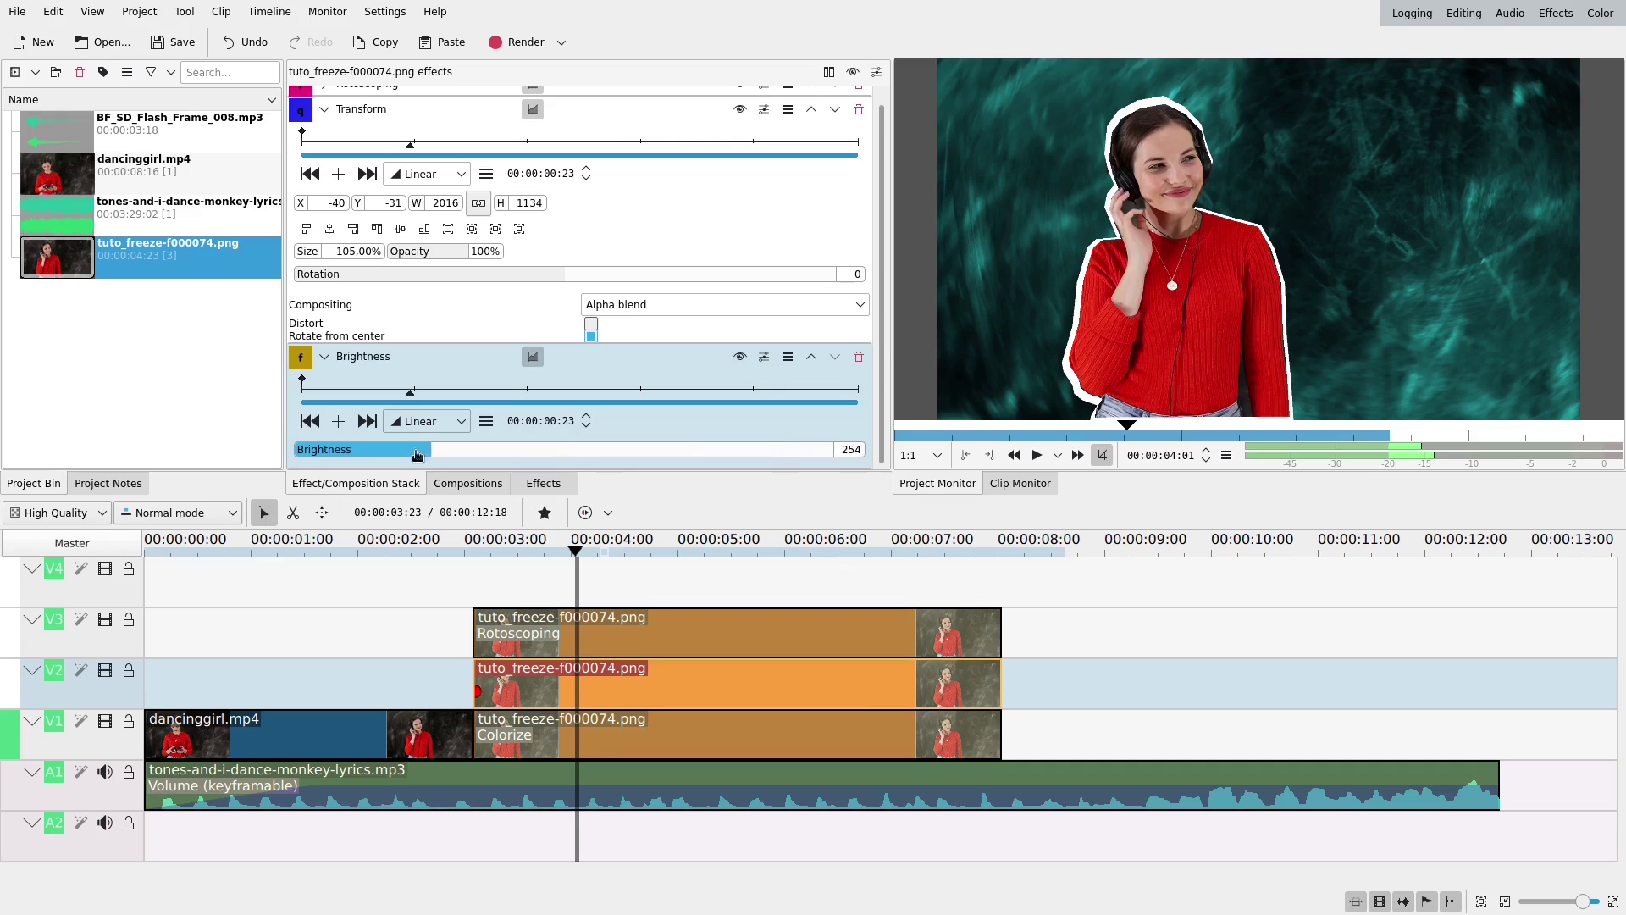
{"action": "left_click_drag", "start_coordinate": [418, 455], "coordinate": [859, 472]}
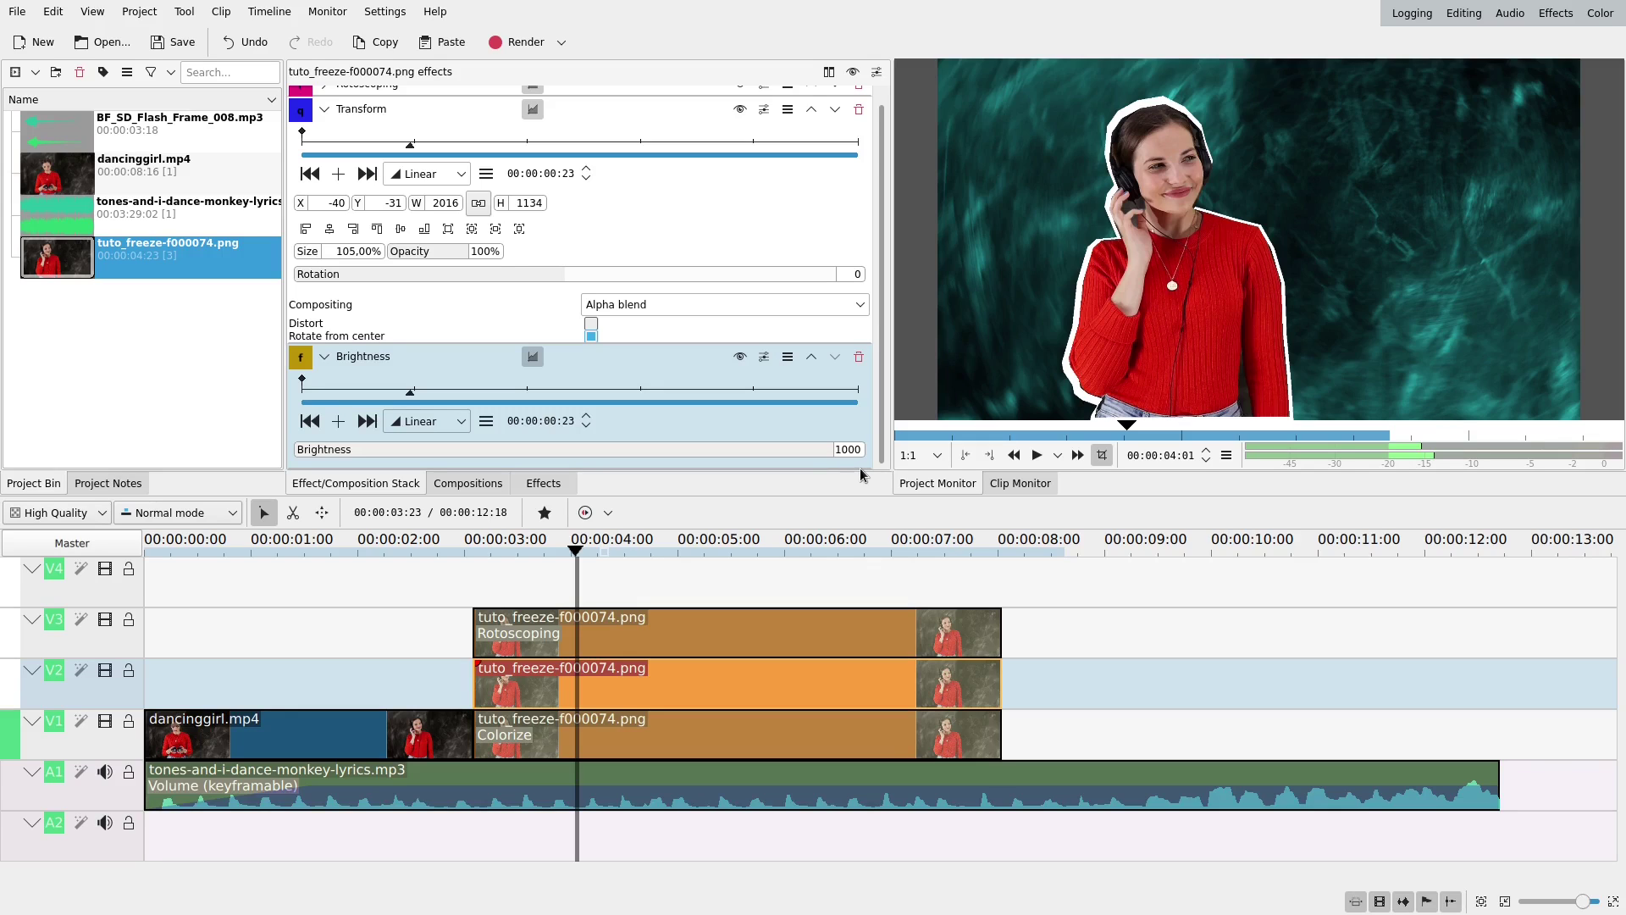
Play the composited intro from just before the freeze frame to check the outline
{"action": "left_click", "coordinate": [647, 636]}
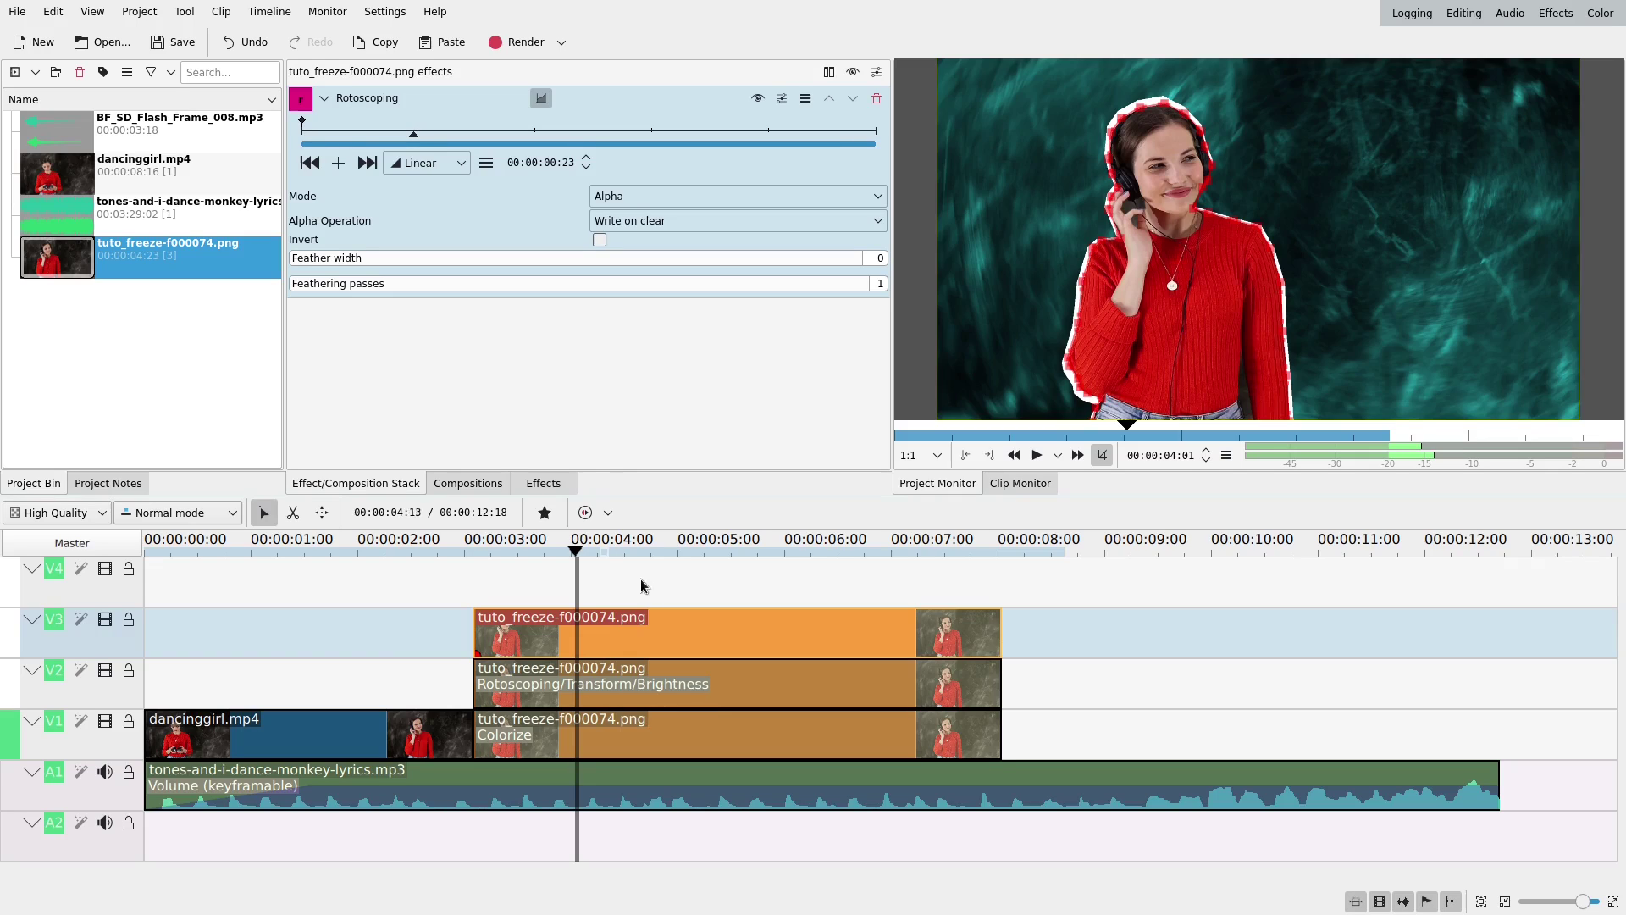
{"action": "left_click", "coordinate": [417, 596]}
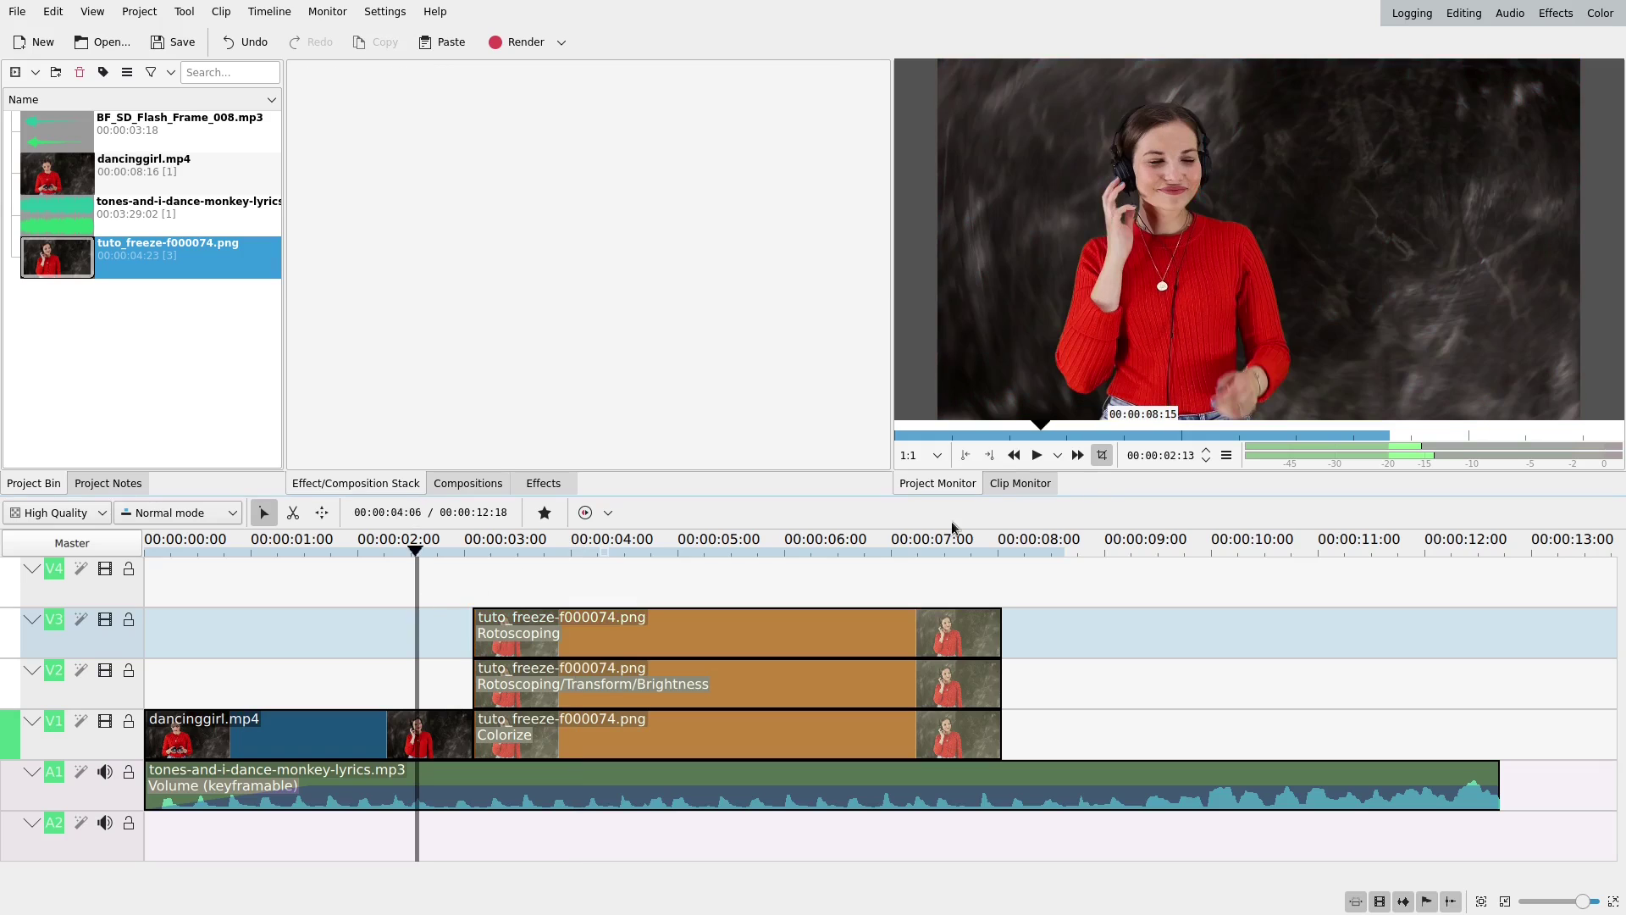
{"action": "left_click", "coordinate": [1037, 456]}
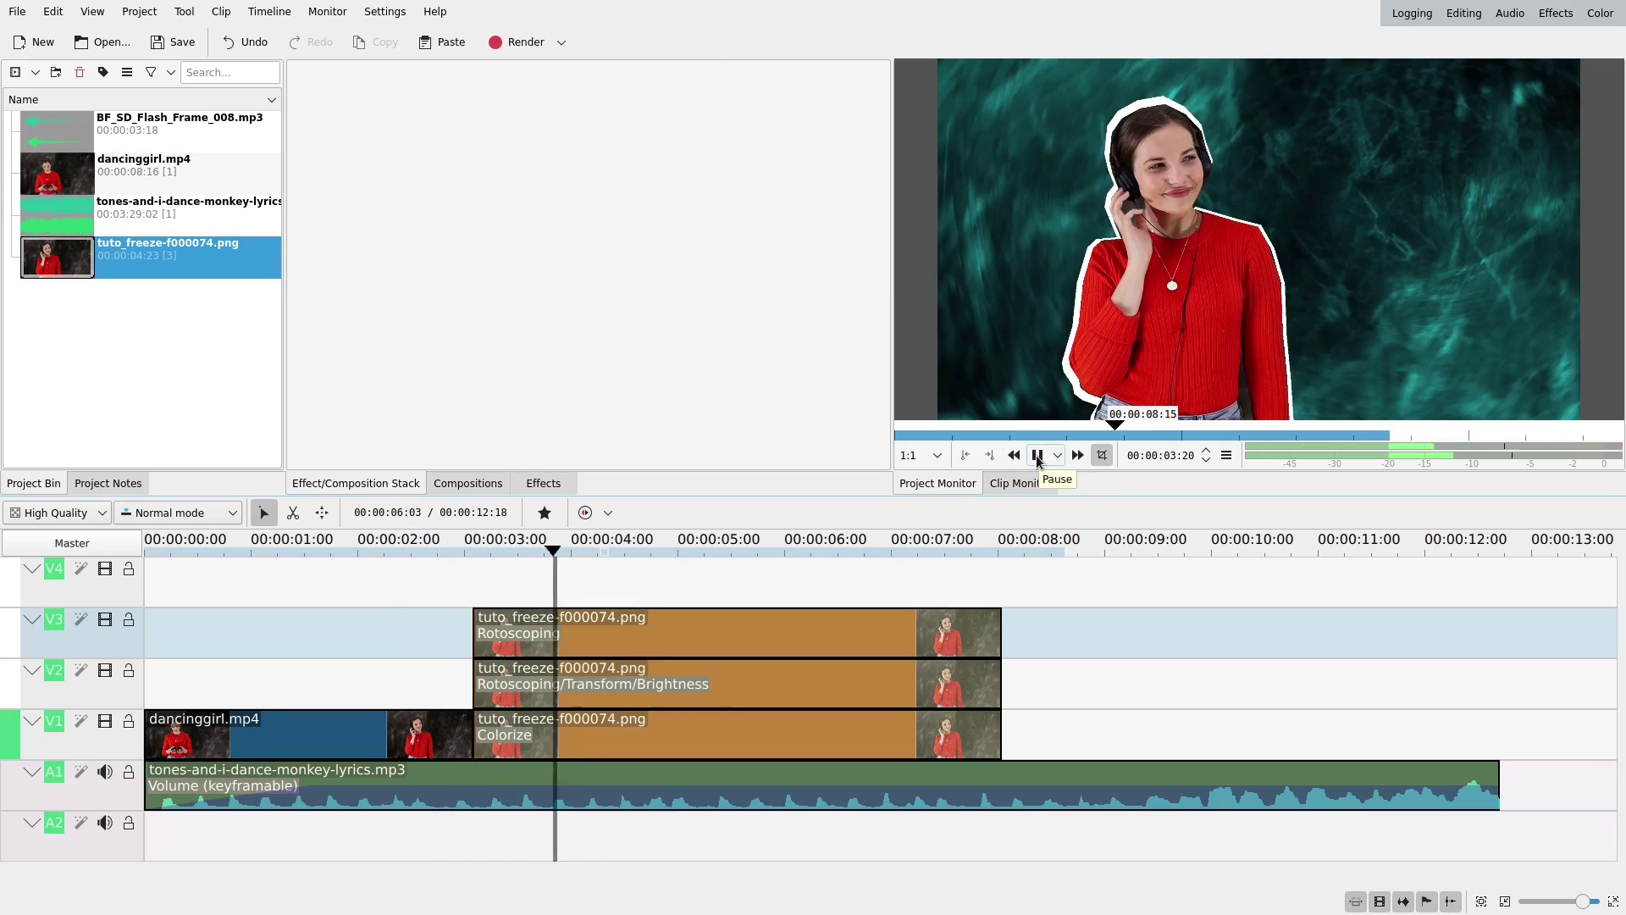
{"action": "left_click", "coordinate": [1037, 455]}
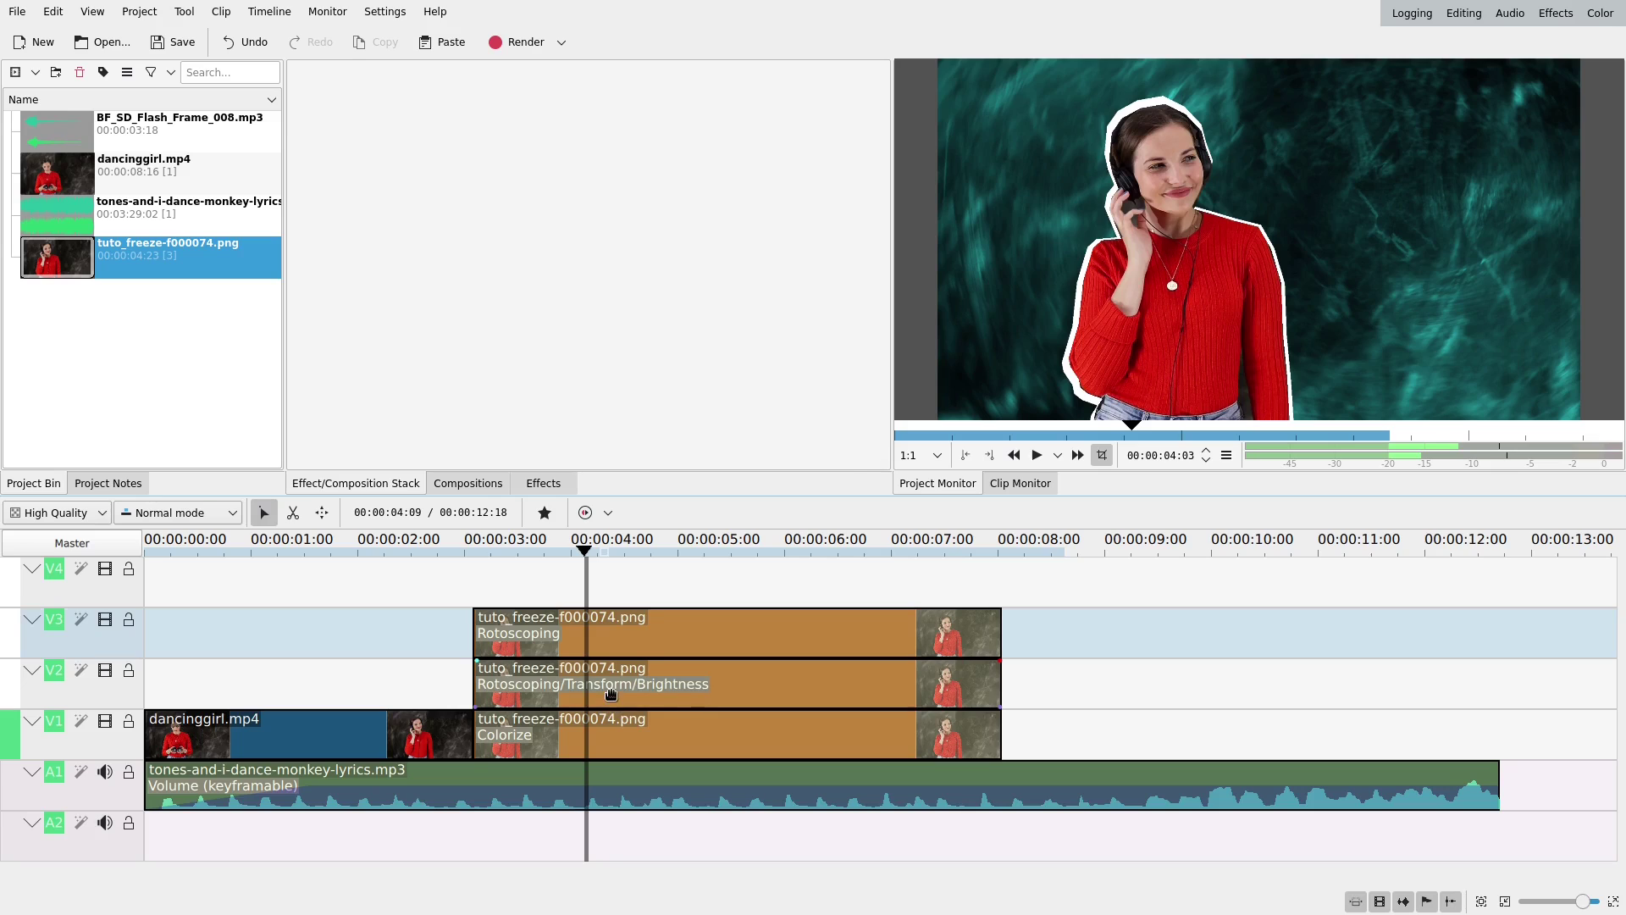
{"action": "left_click", "coordinate": [611, 695]}
{"action": "left_click", "coordinate": [543, 483]}
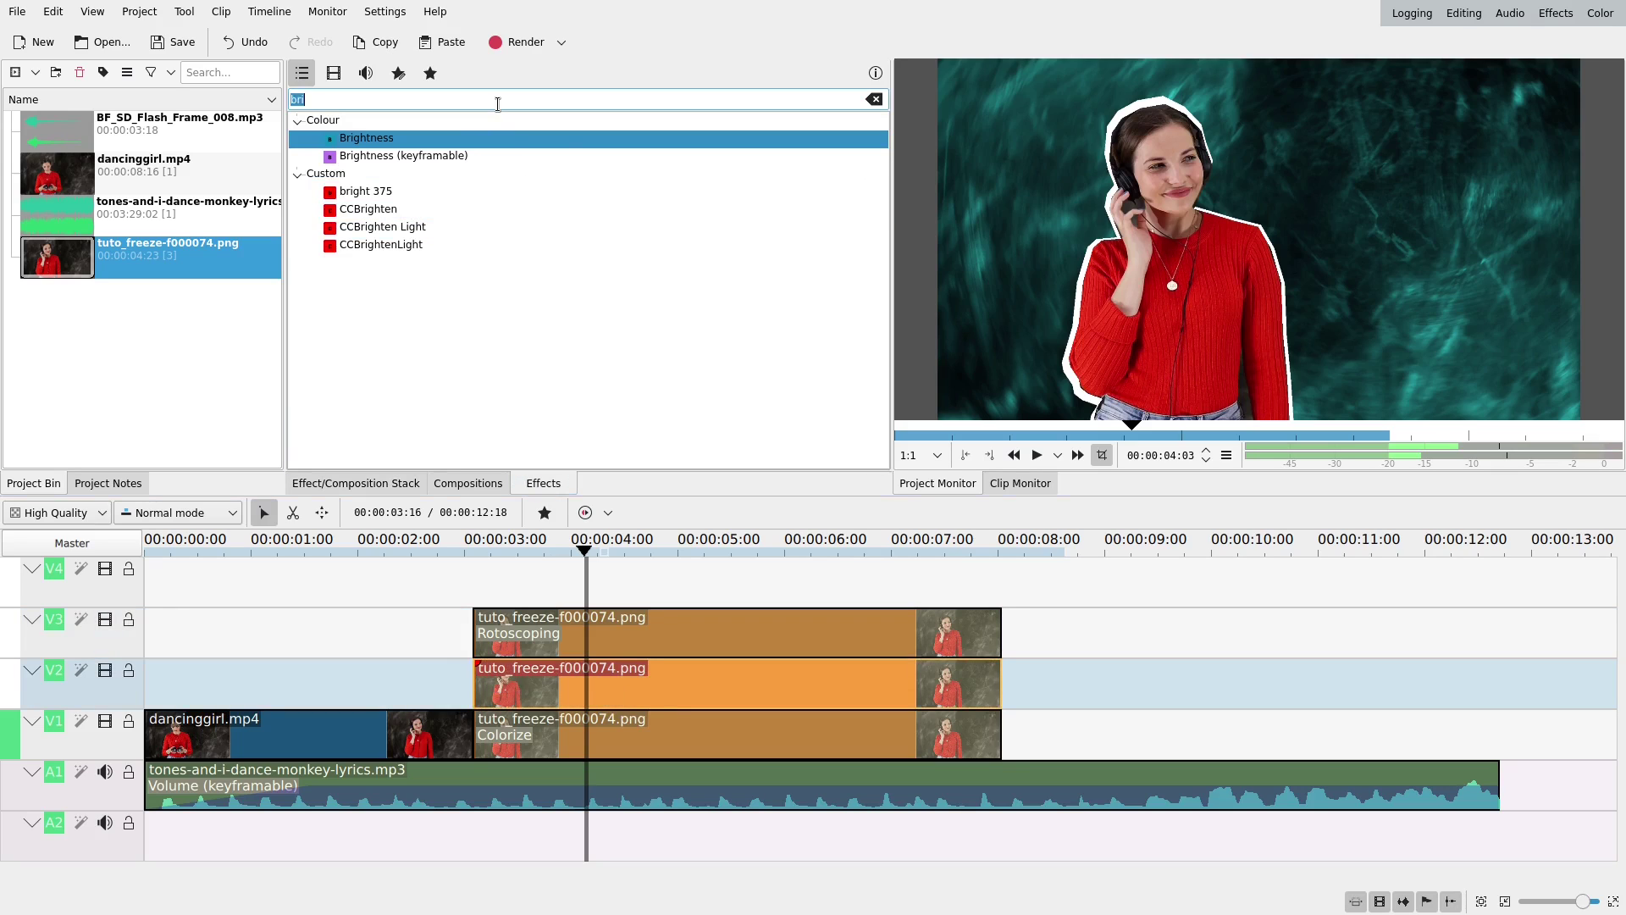
Add Colorize to the V2 clip with hue 144, saturation 268 and lightness 99
{"action": "type", "text": "colo"}
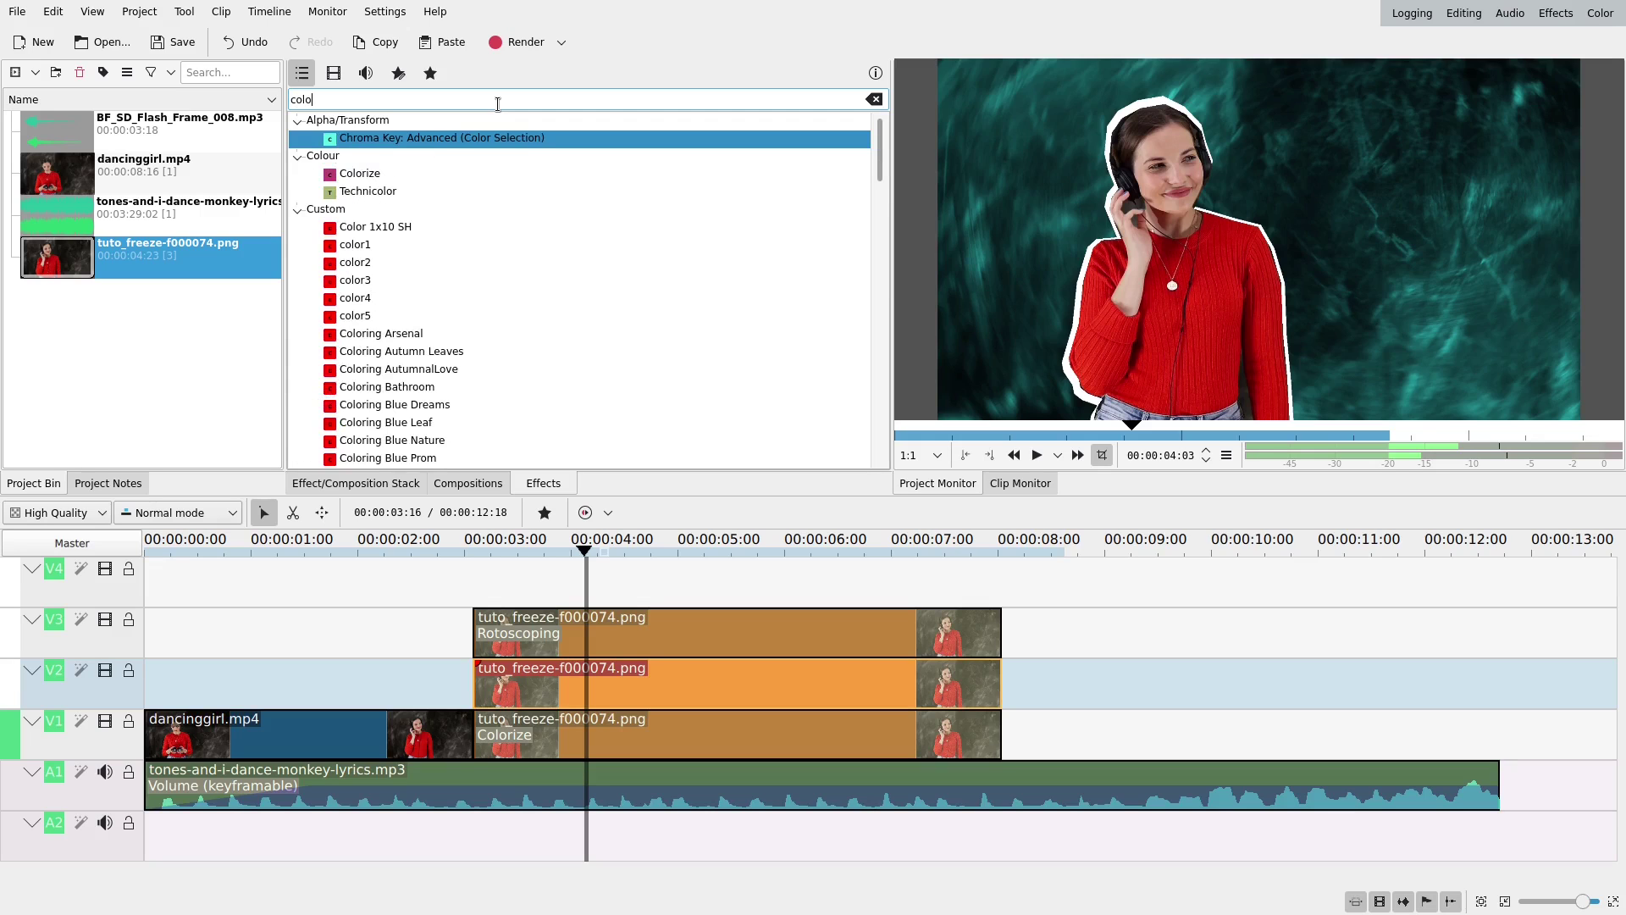
{"action": "left_click_drag", "start_coordinate": [496, 383], "coordinate": [595, 678]}
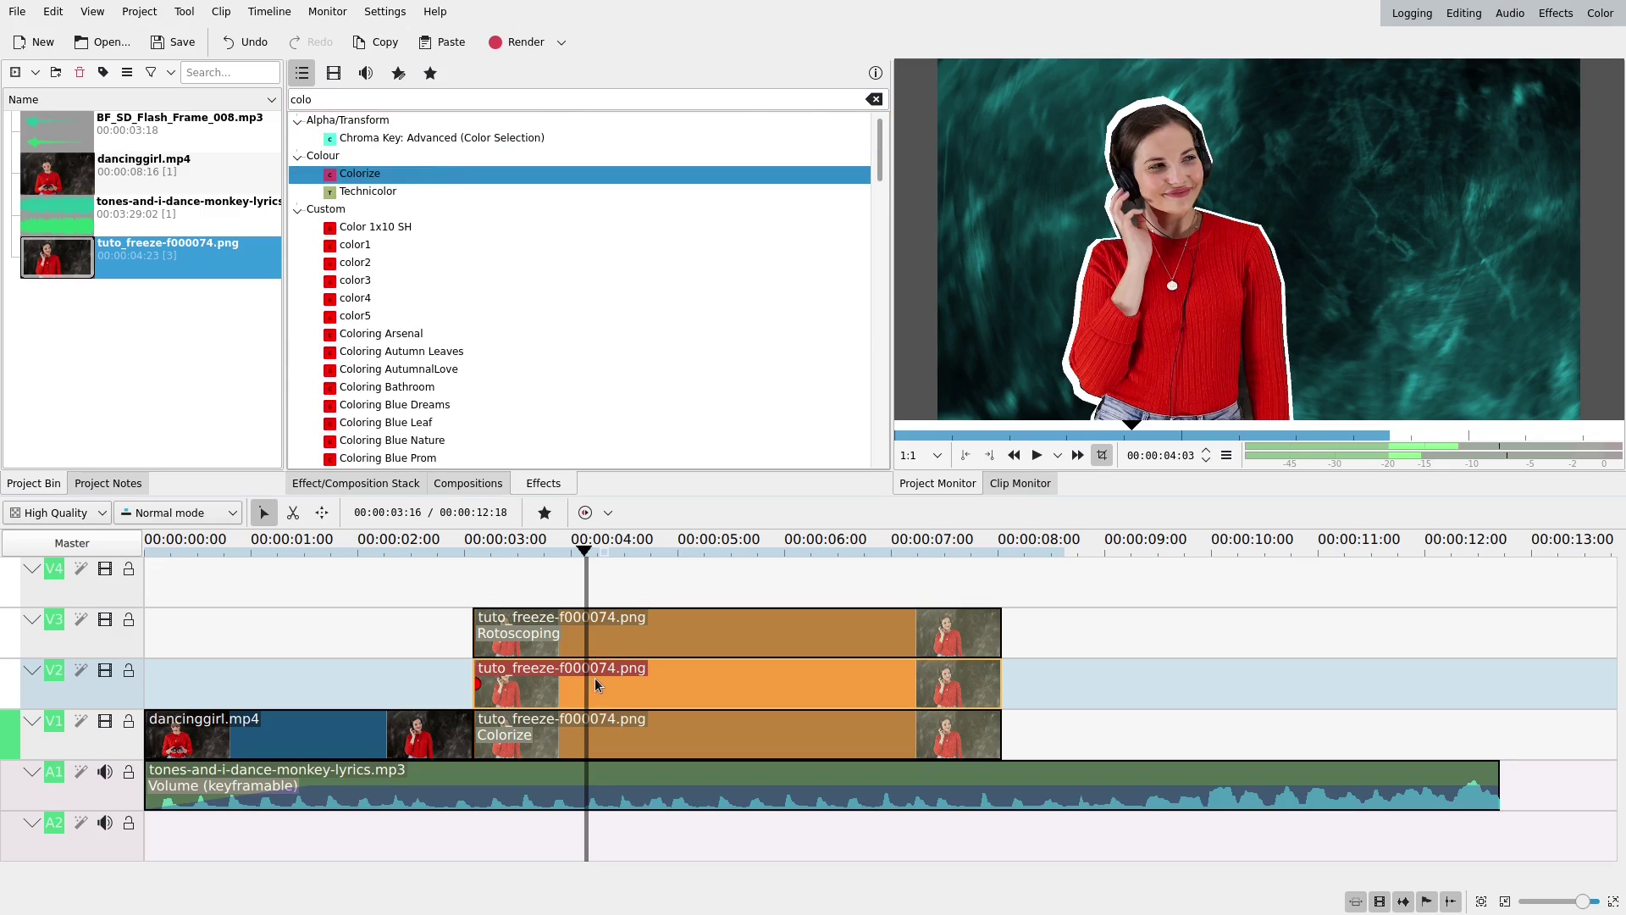
{"action": "left_click", "coordinate": [325, 123]}
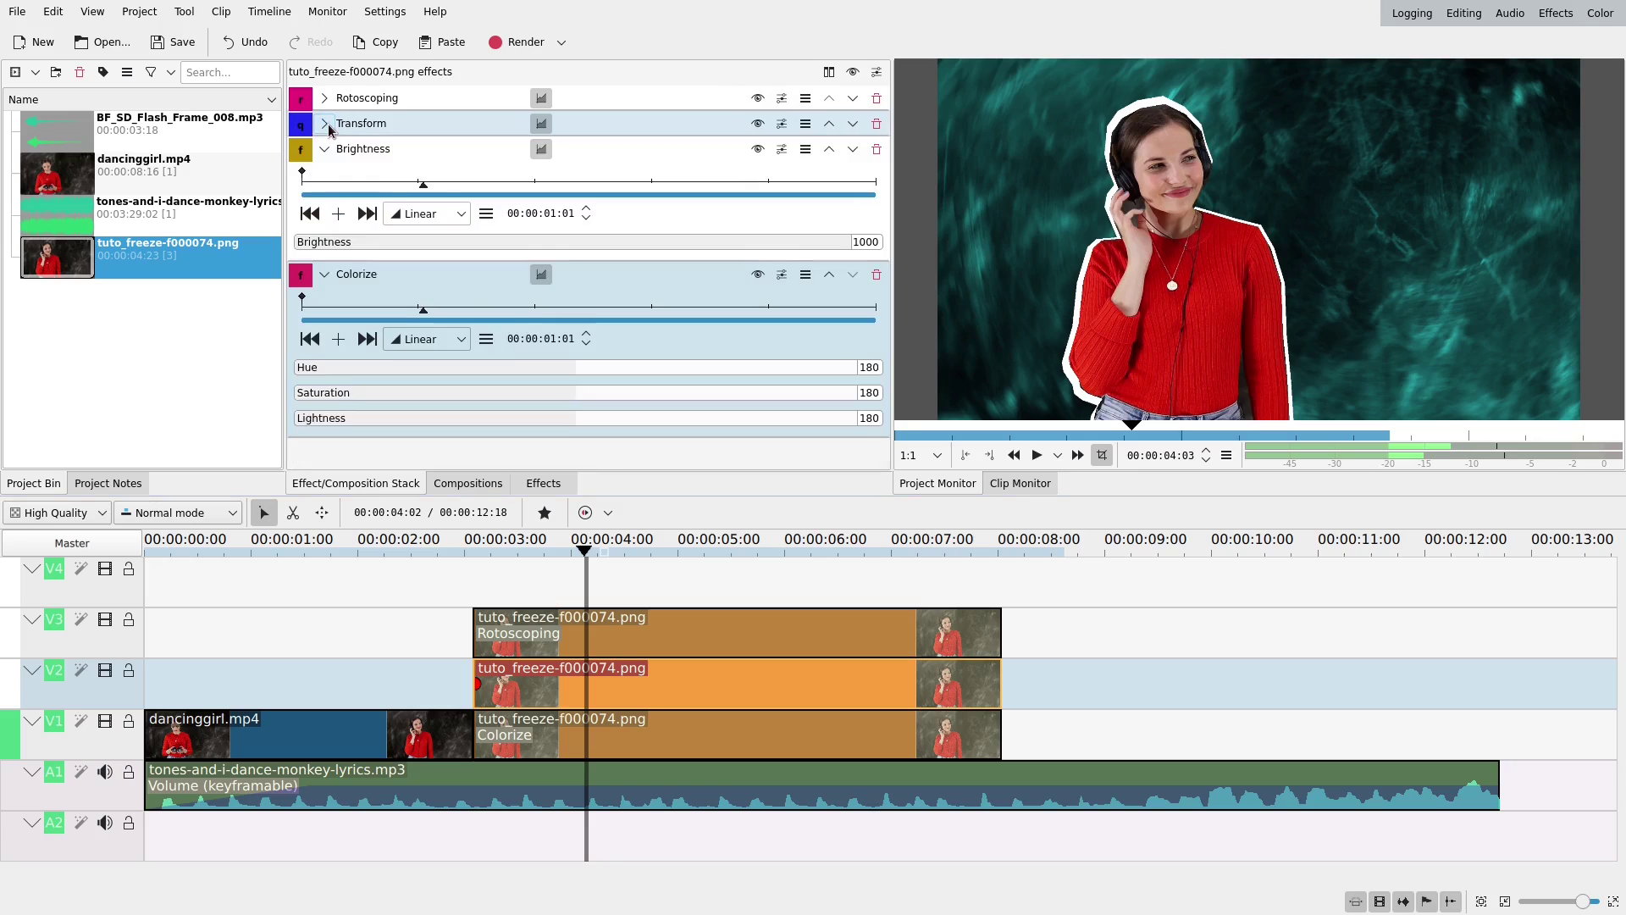
{"action": "left_click_drag", "start_coordinate": [577, 392], "coordinate": [449, 429]}
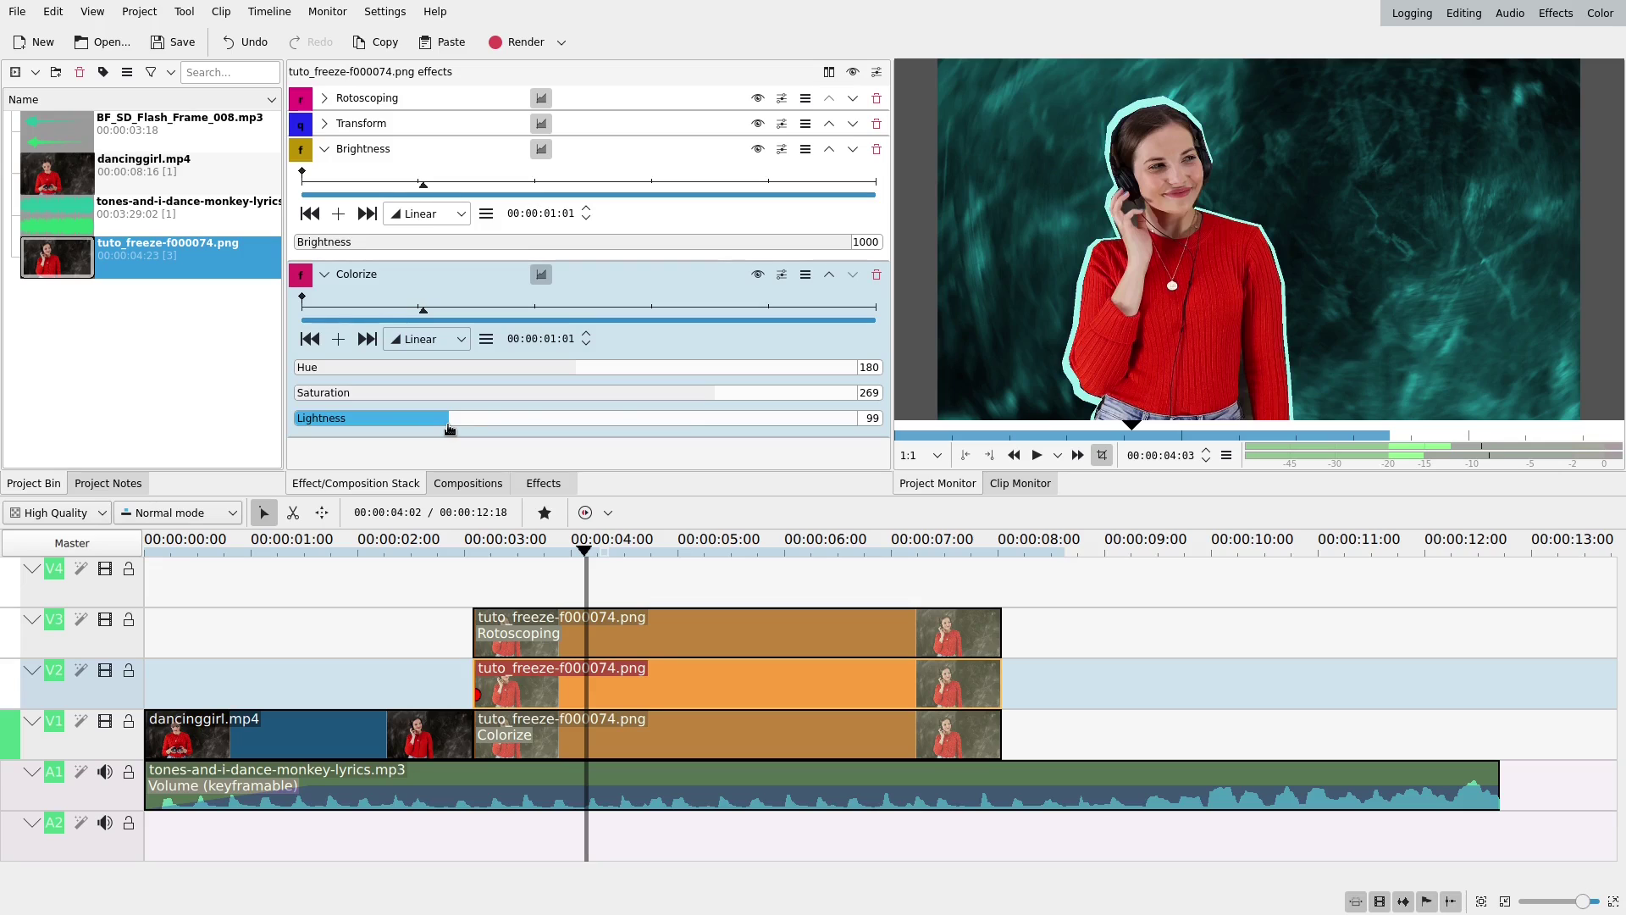
{"action": "left_click", "coordinate": [644, 371]}
{"action": "left_click_drag", "start_coordinate": [644, 374], "coordinate": [520, 378]}
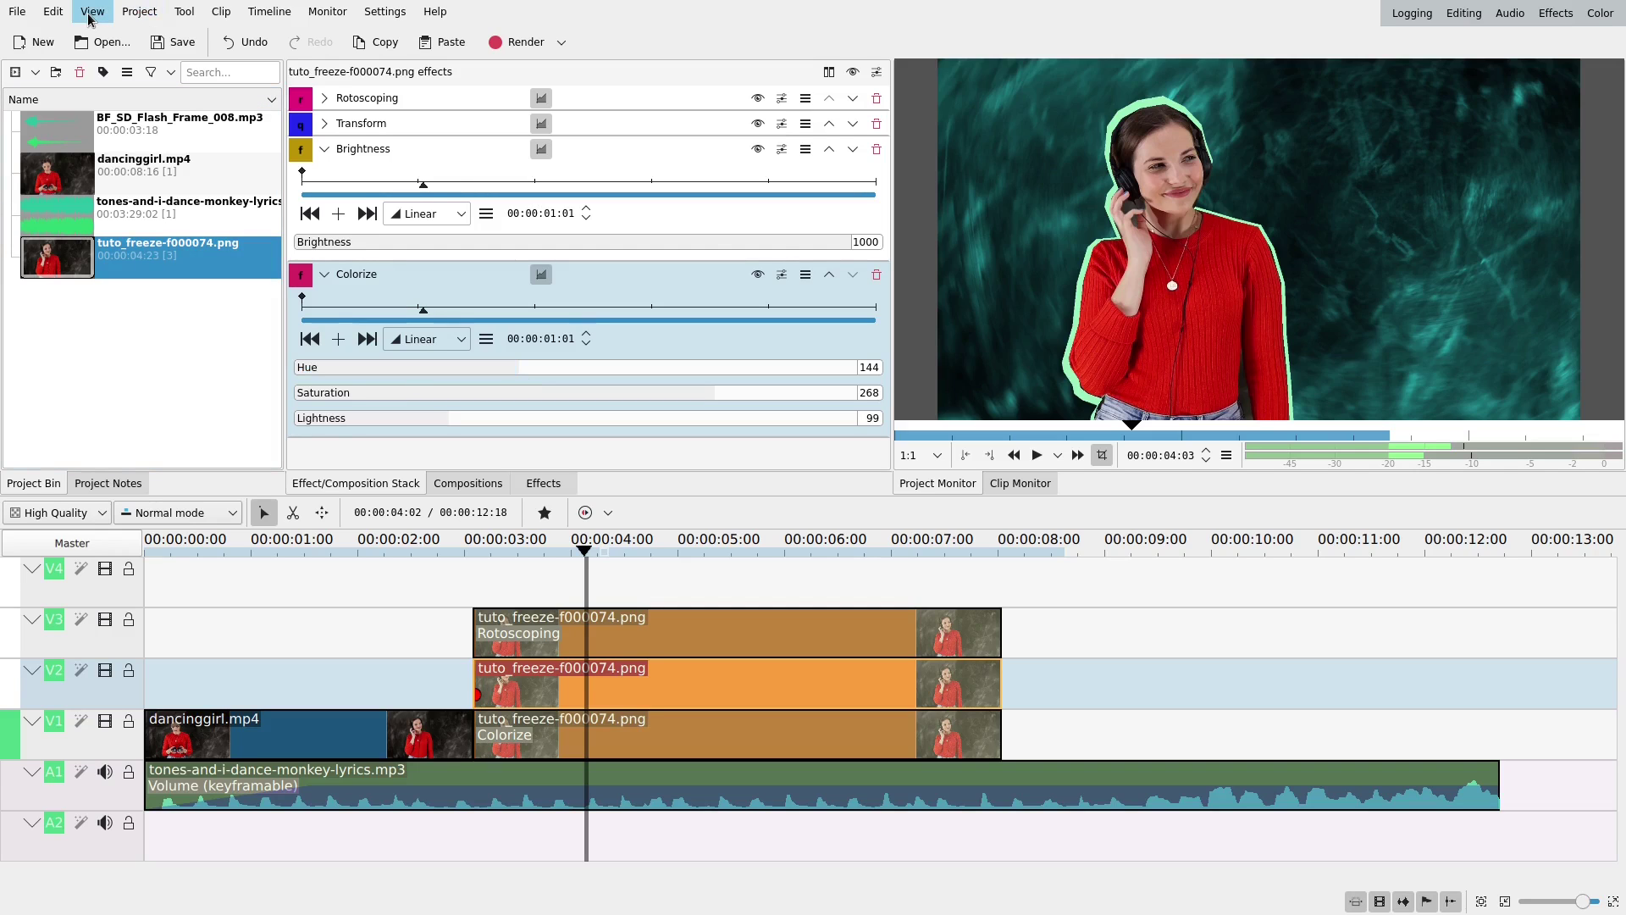
Create a custom green #00aa00 Color Clip and place it on V2 after the freeze frame
{"action": "left_click", "coordinate": [139, 11]}
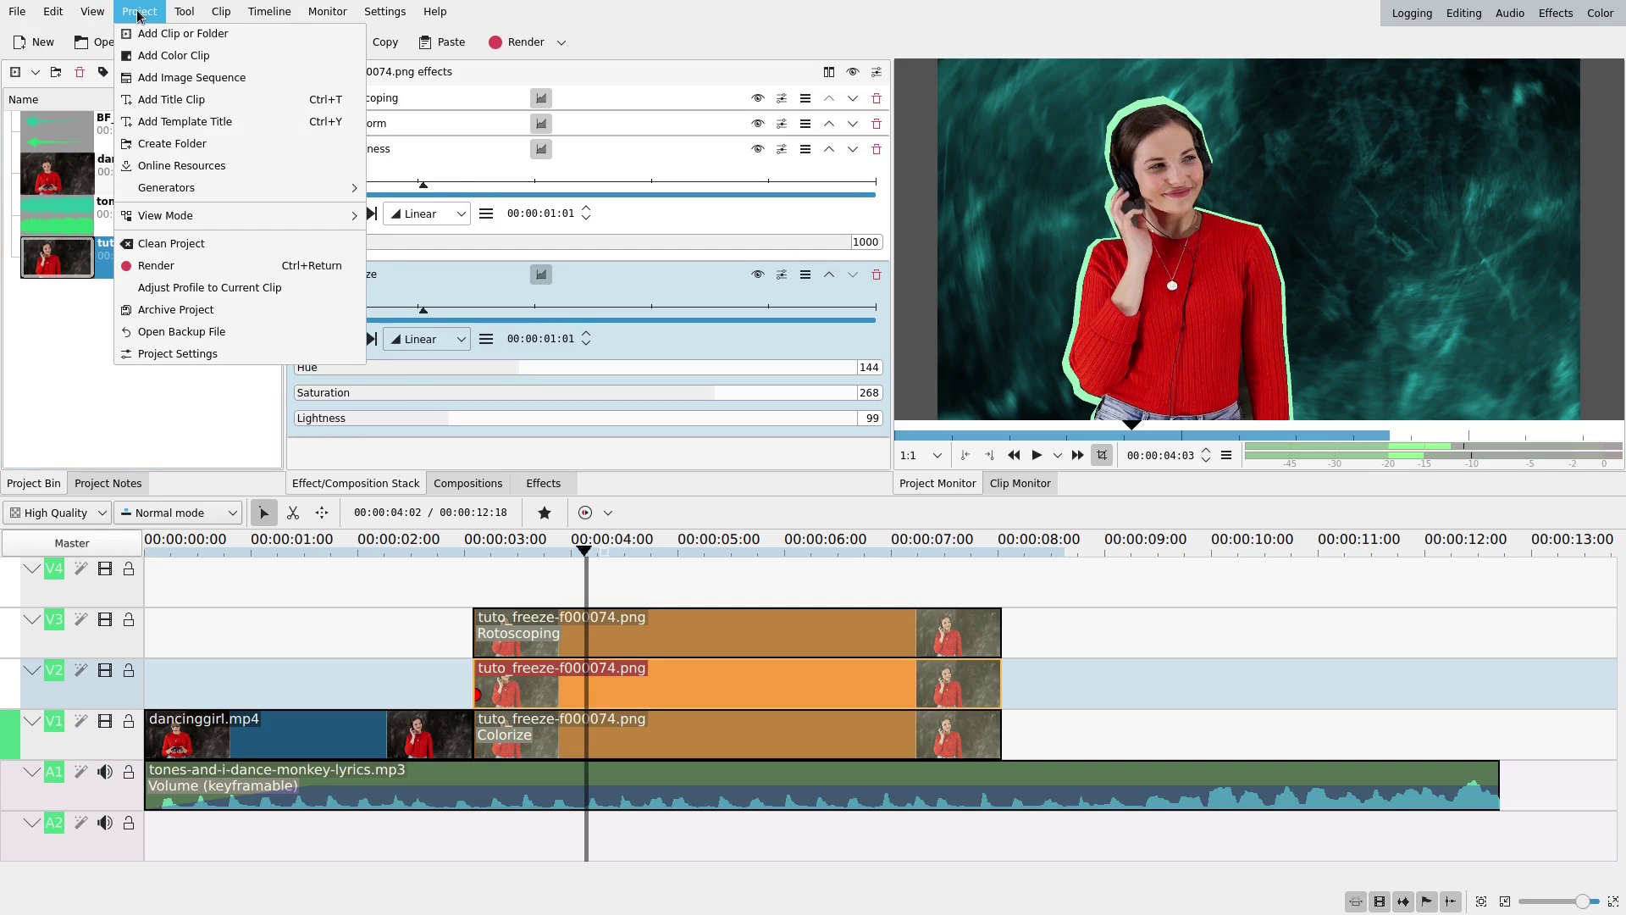
{"action": "left_click", "coordinate": [170, 48]}
{"action": "left_click", "coordinate": [847, 462]}
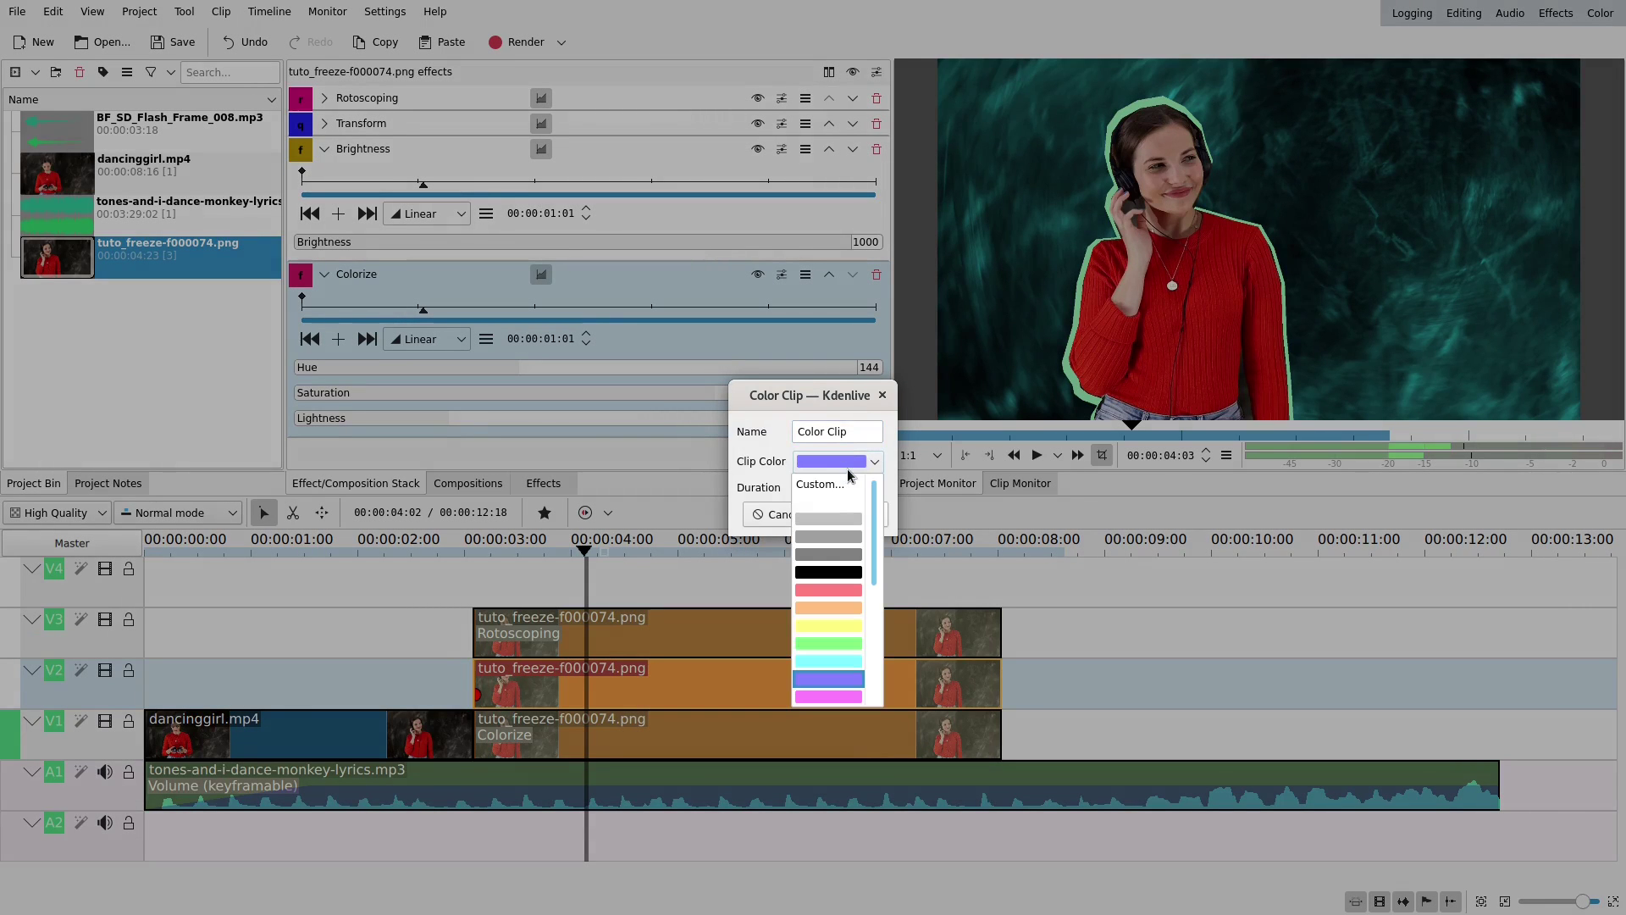
{"action": "left_click", "coordinate": [822, 486]}
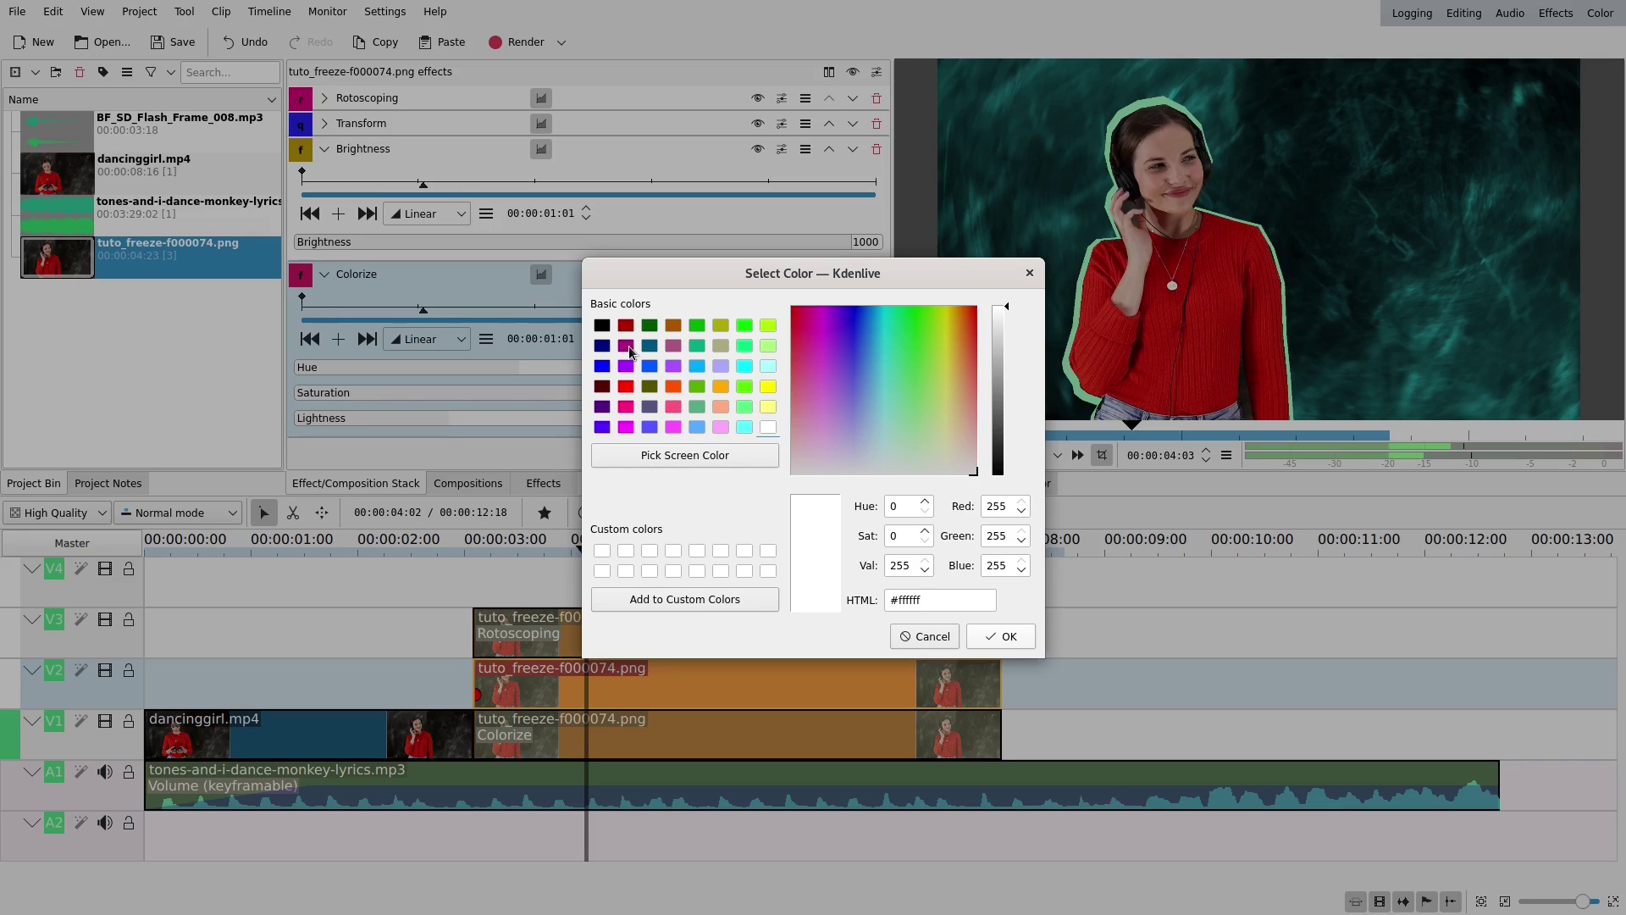
{"action": "left_click", "coordinate": [697, 328]}
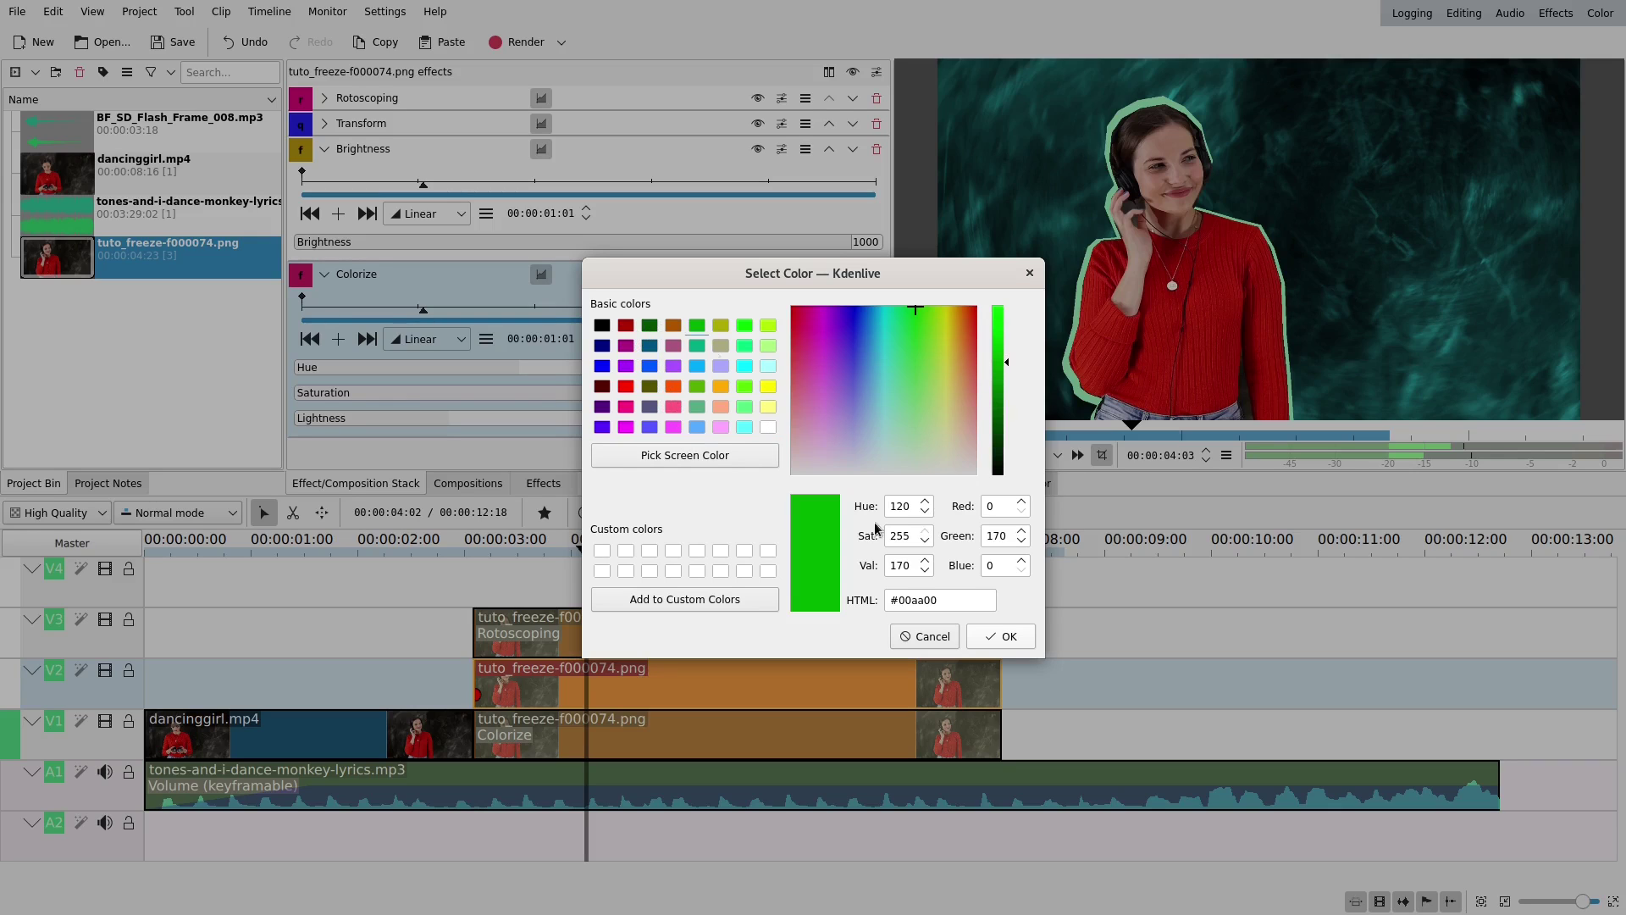
{"action": "left_click", "coordinate": [1001, 636]}
{"action": "left_click", "coordinate": [861, 514]}
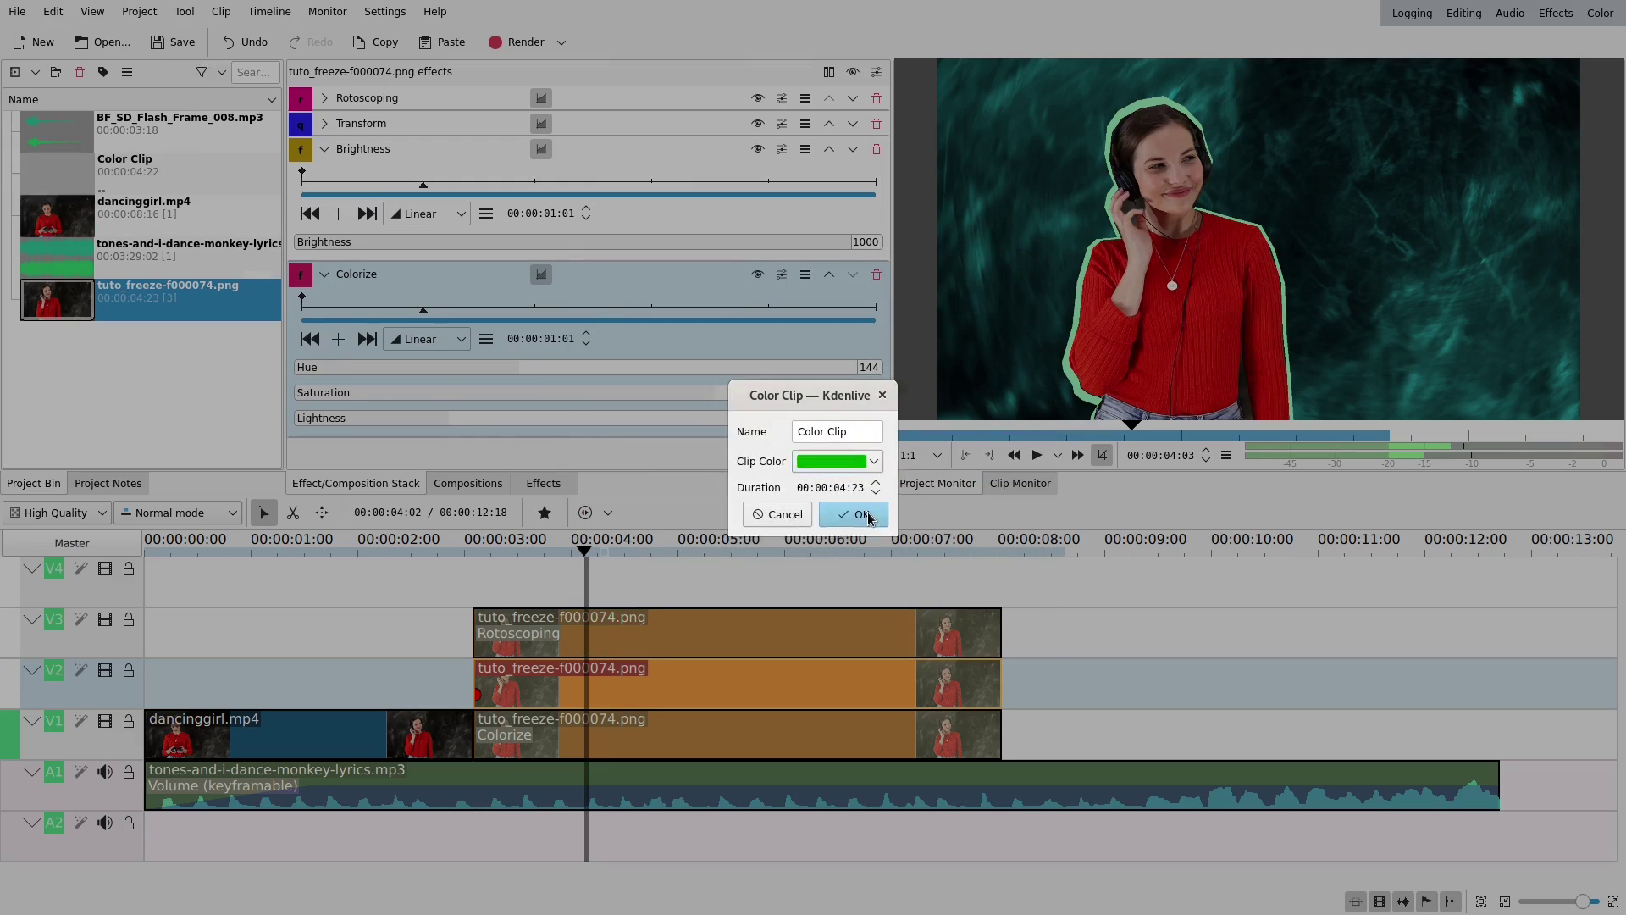
{"action": "left_click_drag", "start_coordinate": [144, 170], "coordinate": [937, 684]}
Delete the green Color Clip from track V2, leaving it only in the project bin
{"action": "left_click", "coordinate": [877, 637]}
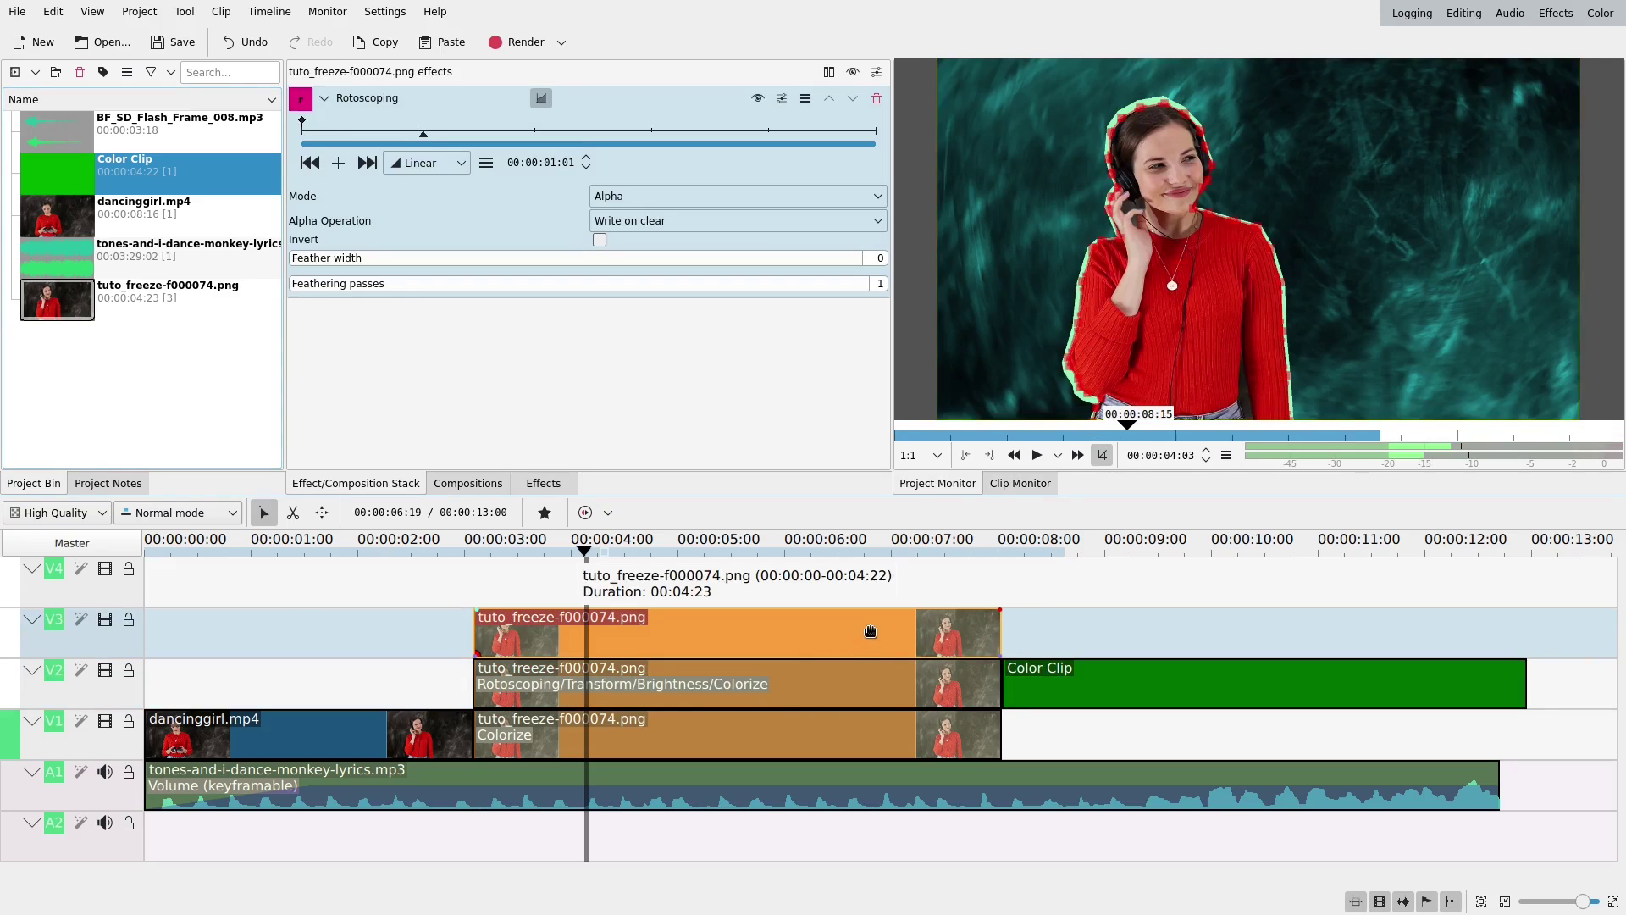
{"action": "left_click", "coordinate": [1168, 699]}
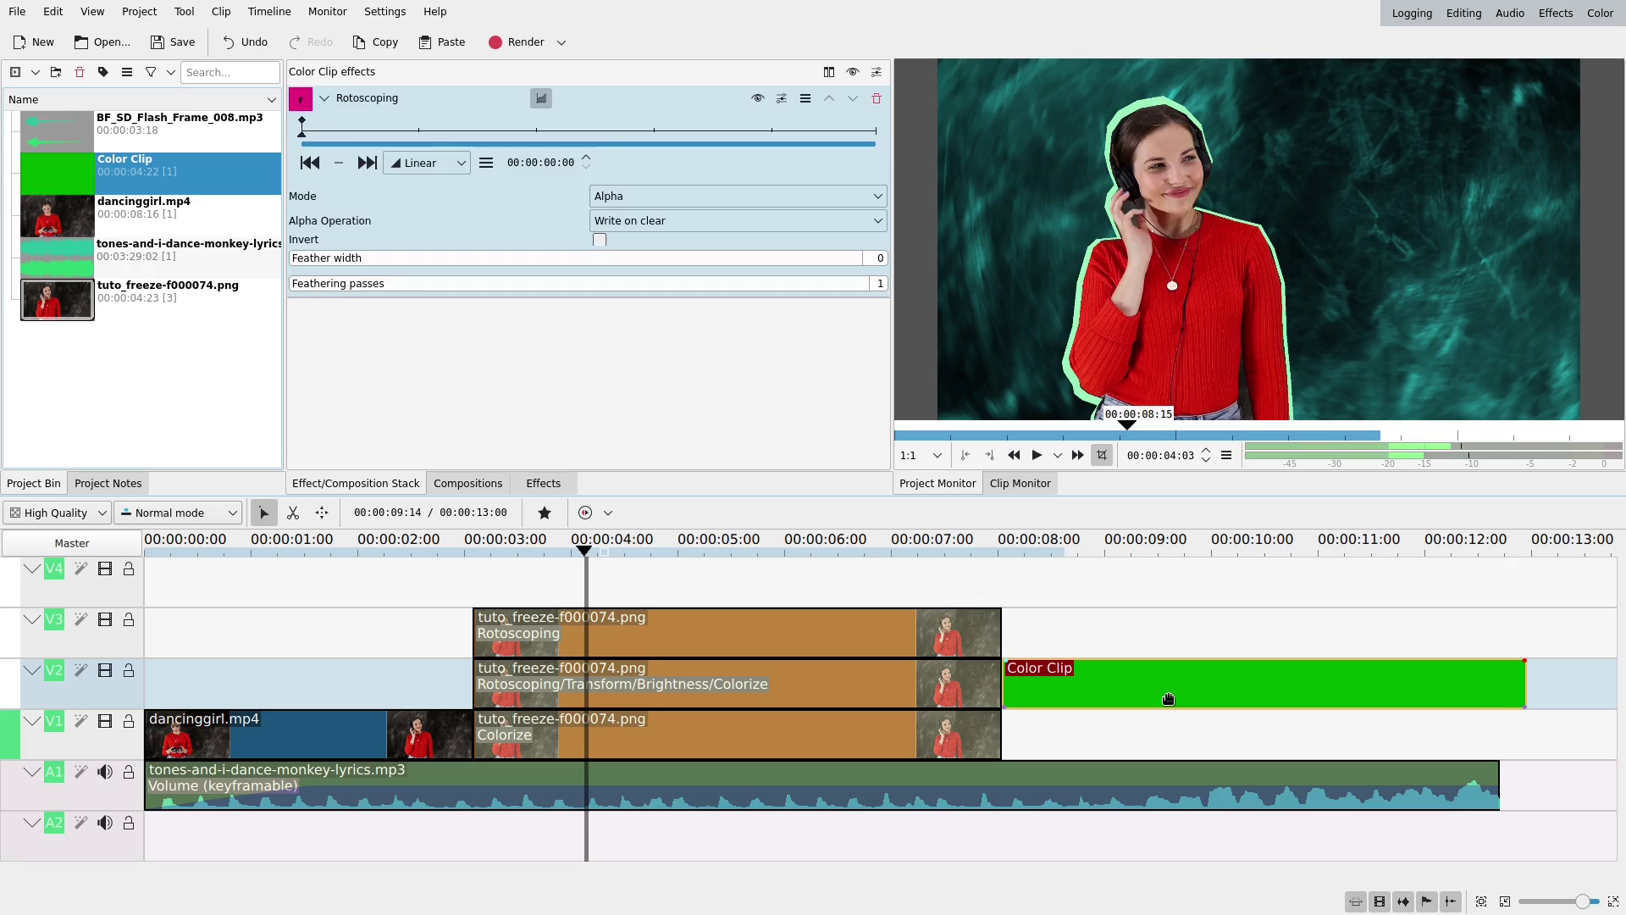
{"action": "left_click", "coordinate": [1075, 625]}
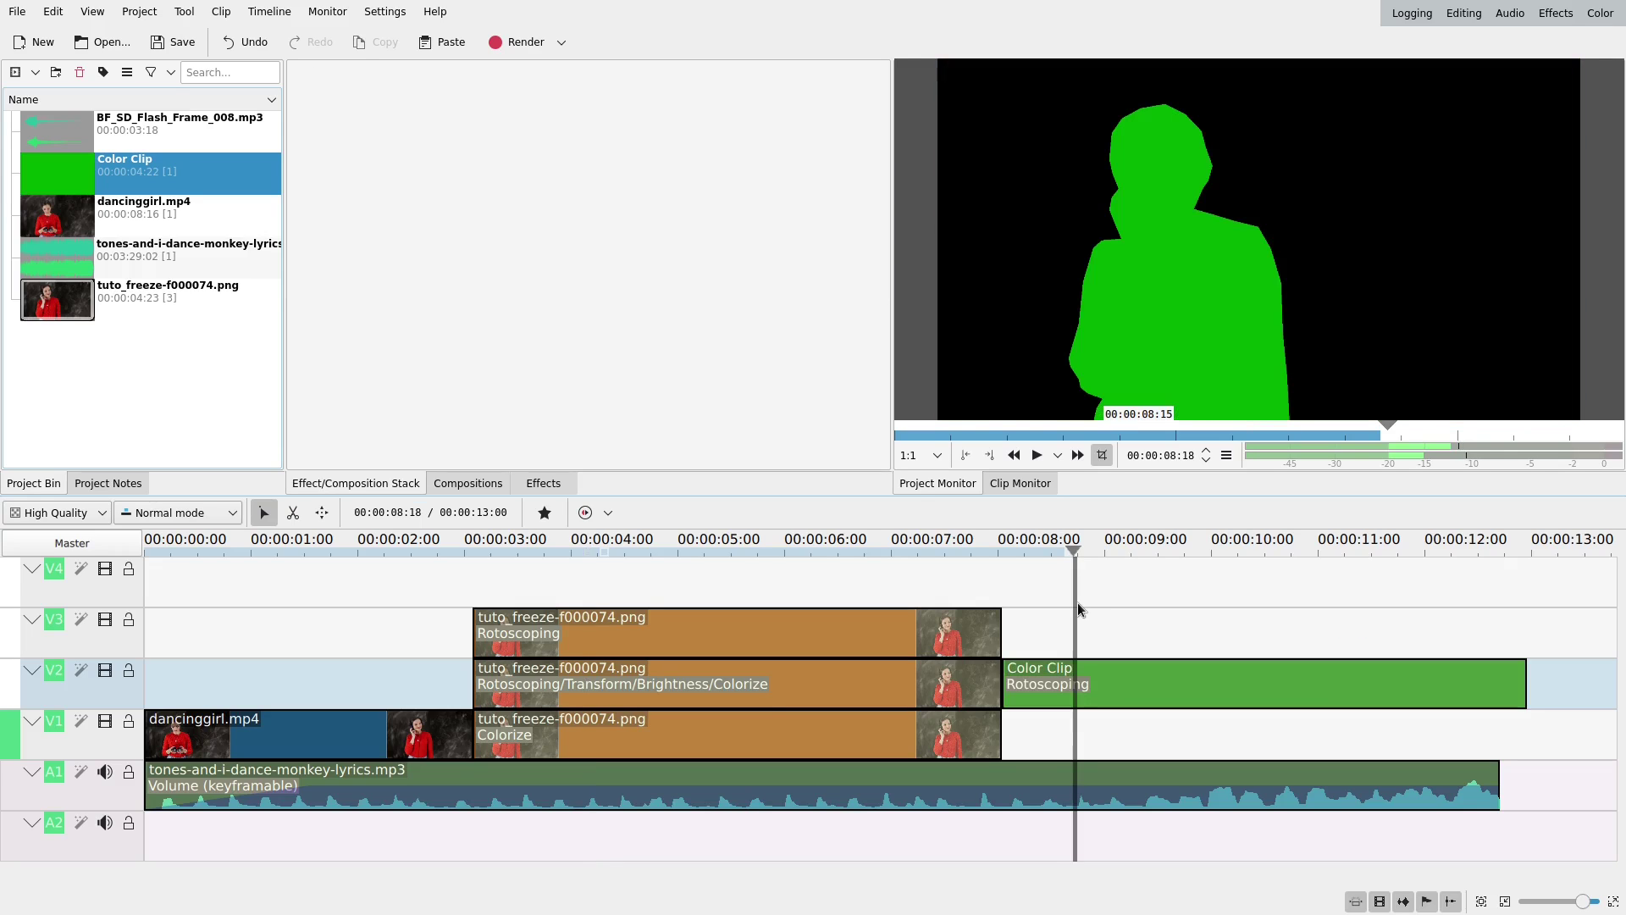
{"action": "left_click", "coordinate": [1079, 609]}
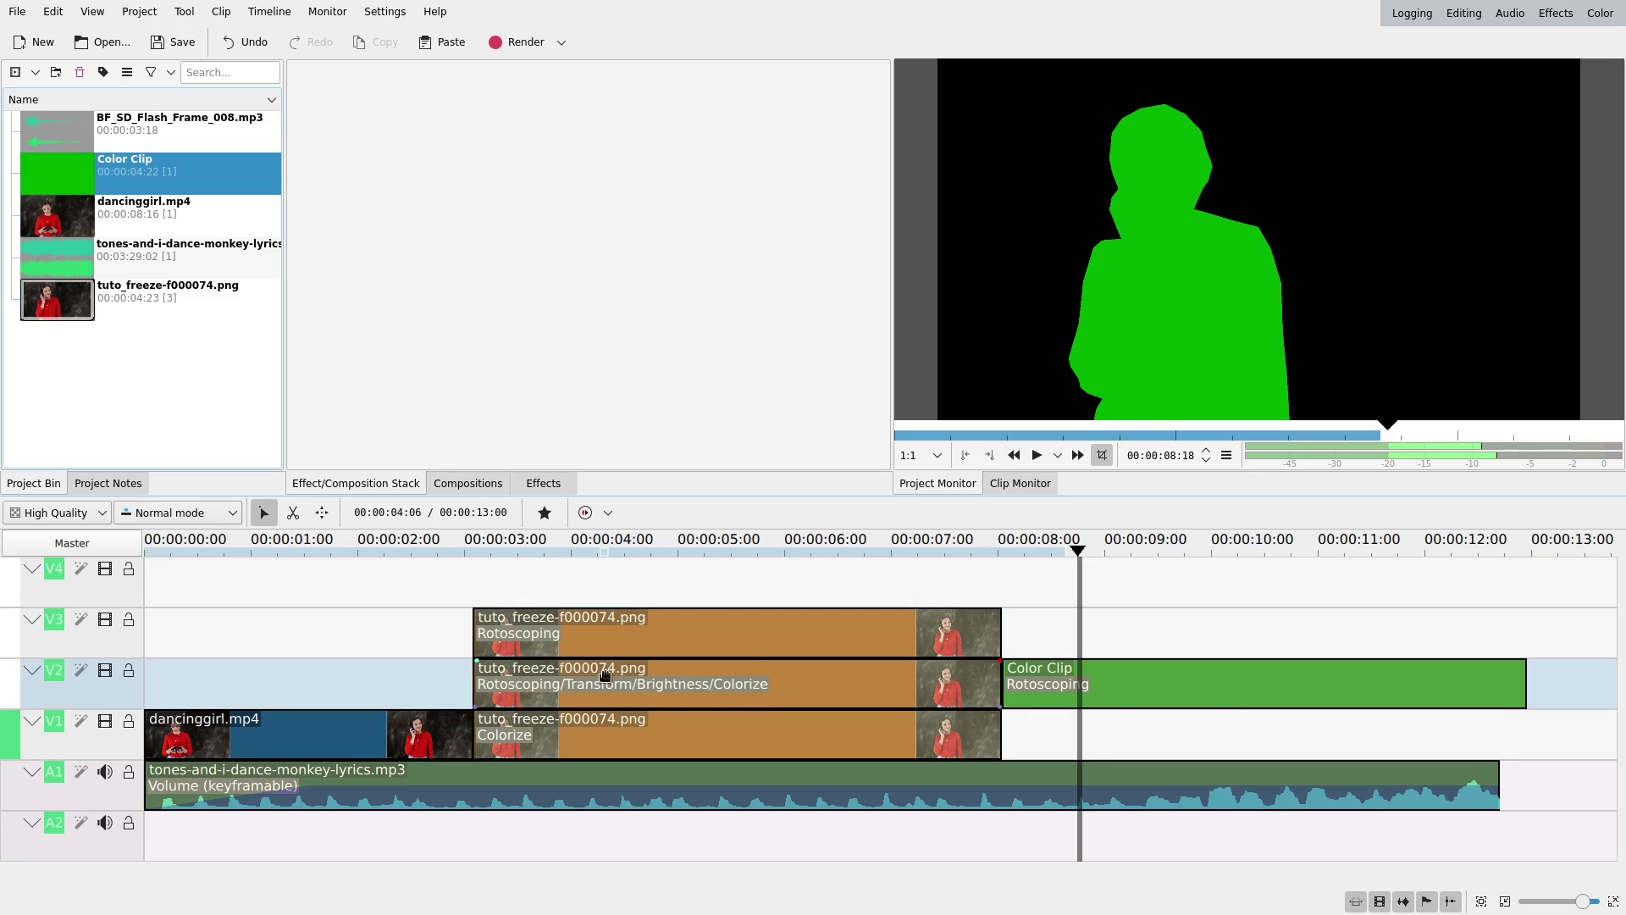
{"action": "left_click", "coordinate": [1108, 697]}
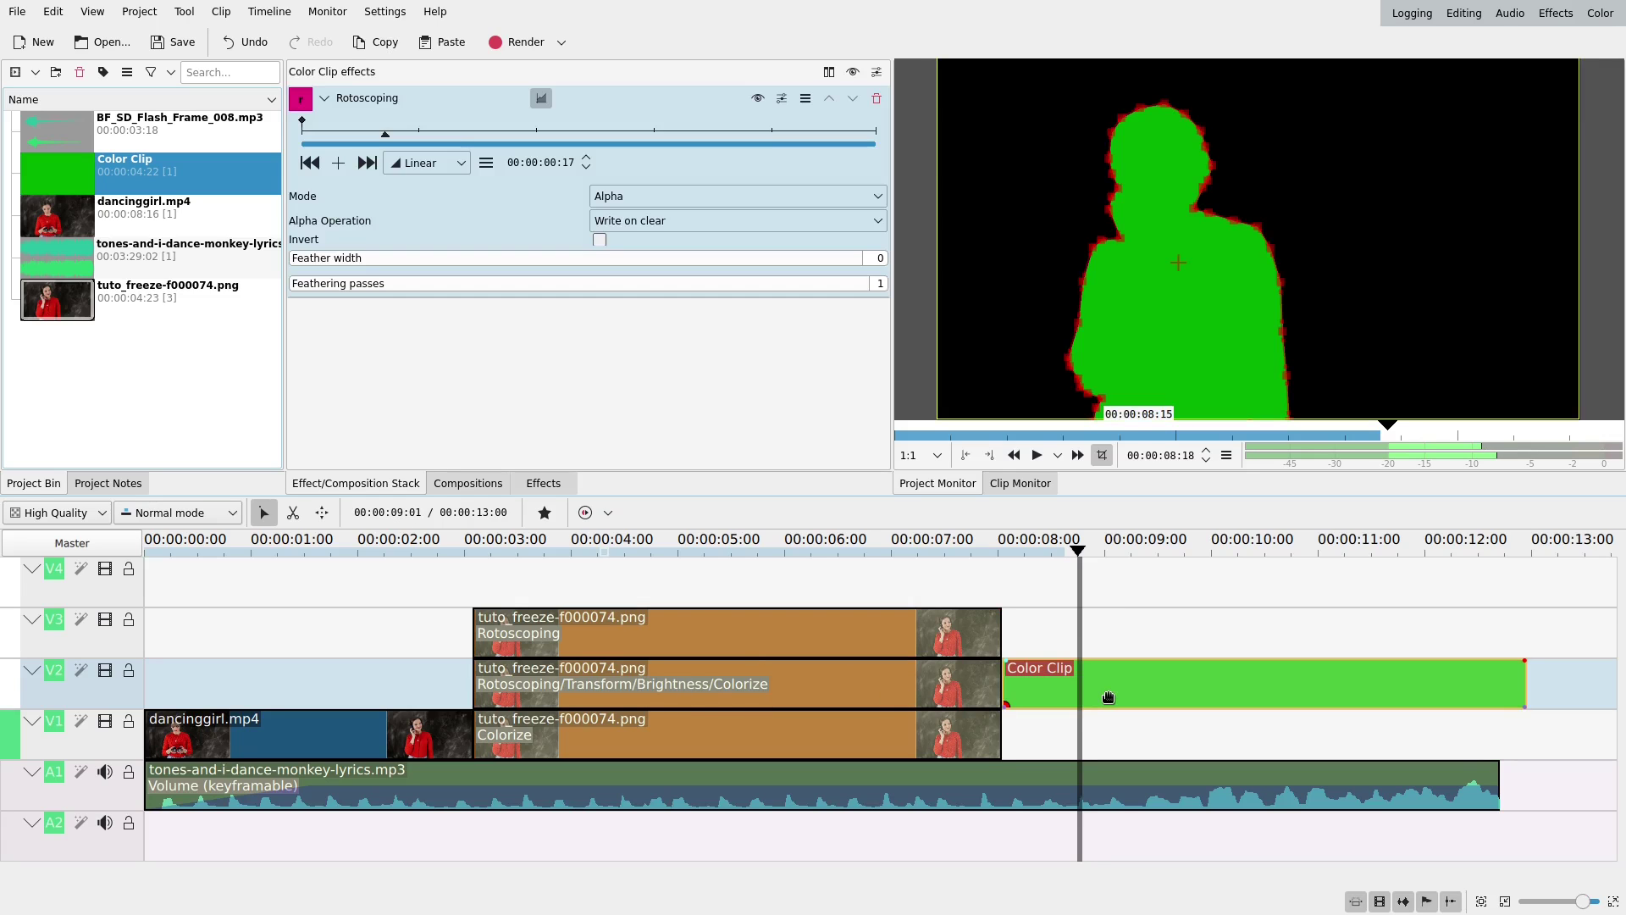
{"action": "key", "text": "Delete"}
{"action": "left_click", "coordinate": [749, 549]}
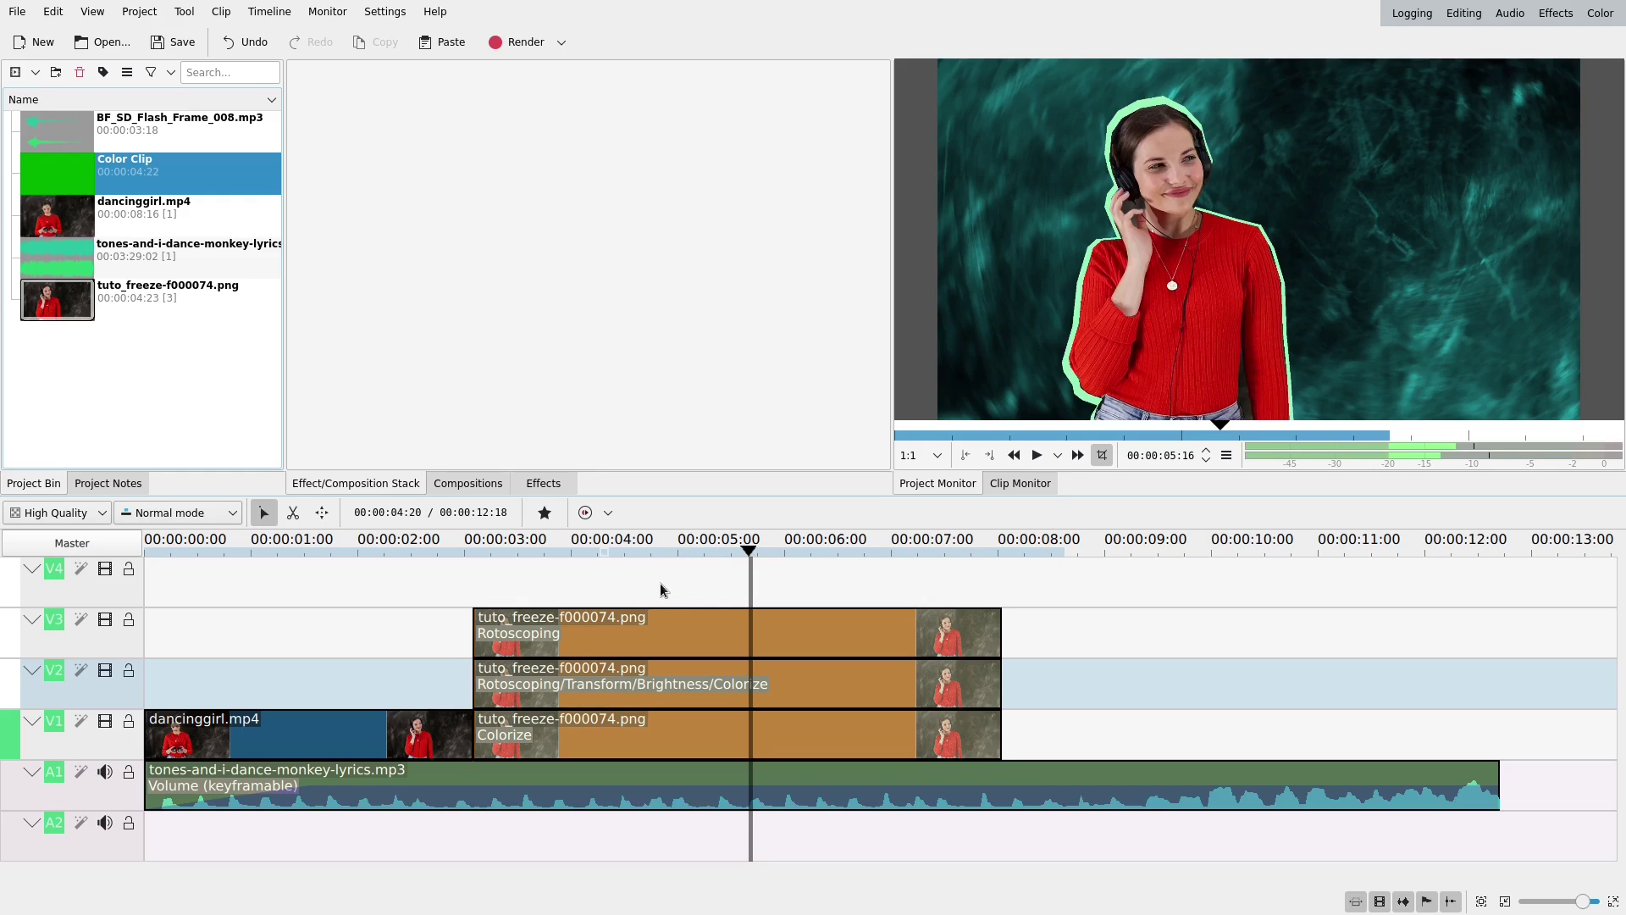
Shift the two upper freeze-frame clips up one track and start a new title clip
{"action": "left_click_drag", "start_coordinate": [663, 595], "coordinate": [684, 652]}
{"action": "left_click", "coordinate": [686, 689]}
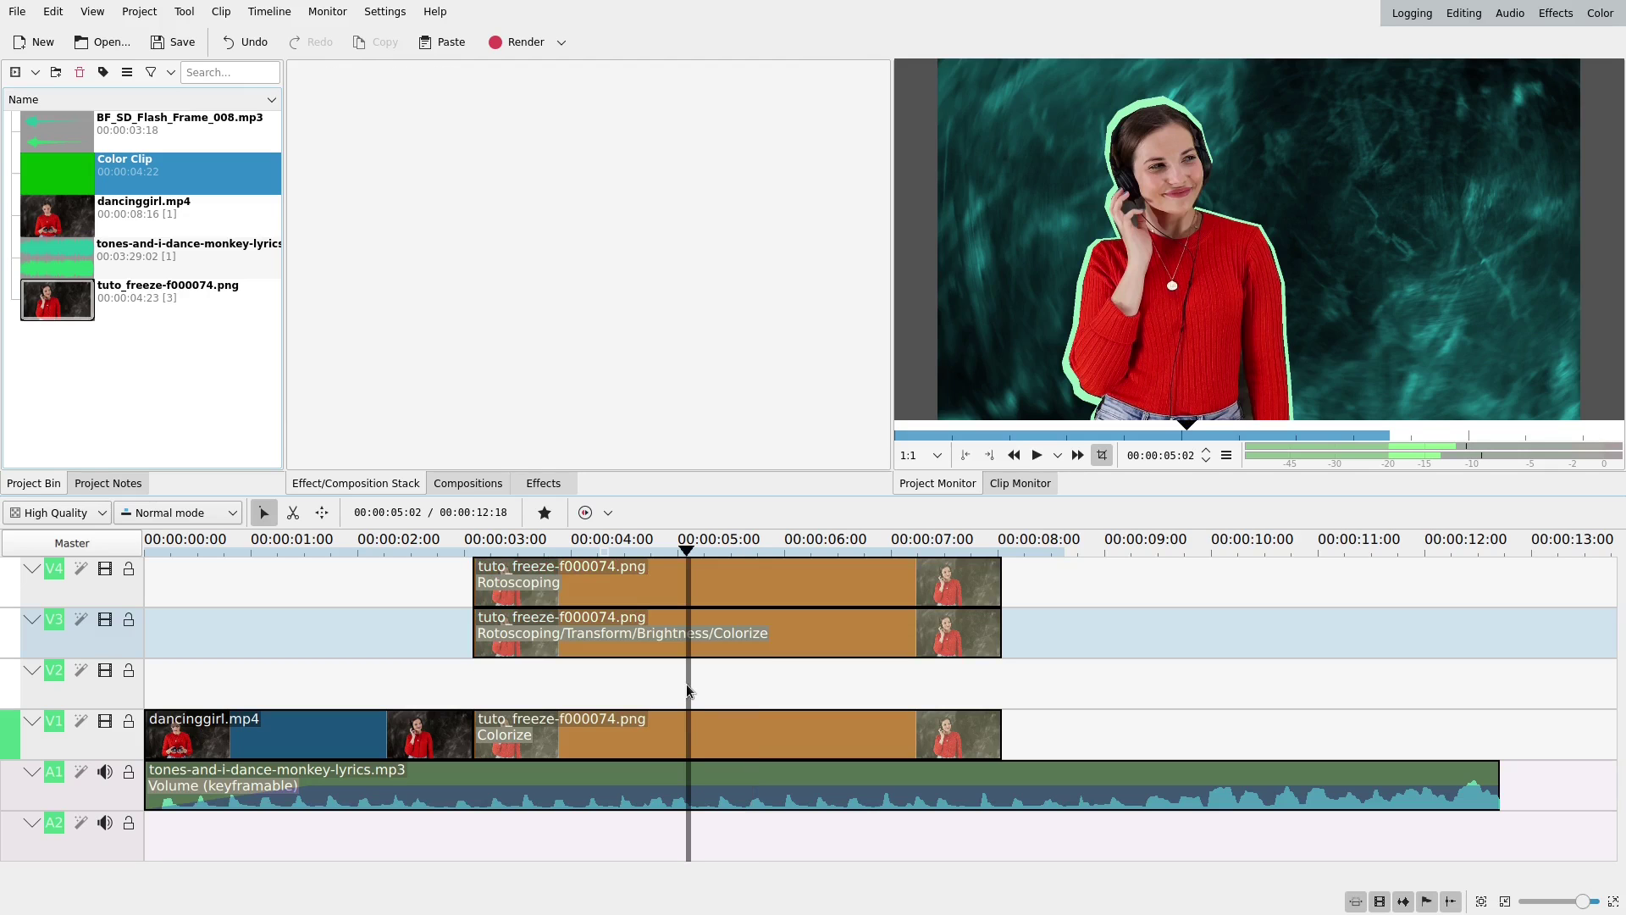
{"action": "left_click", "coordinate": [139, 12]}
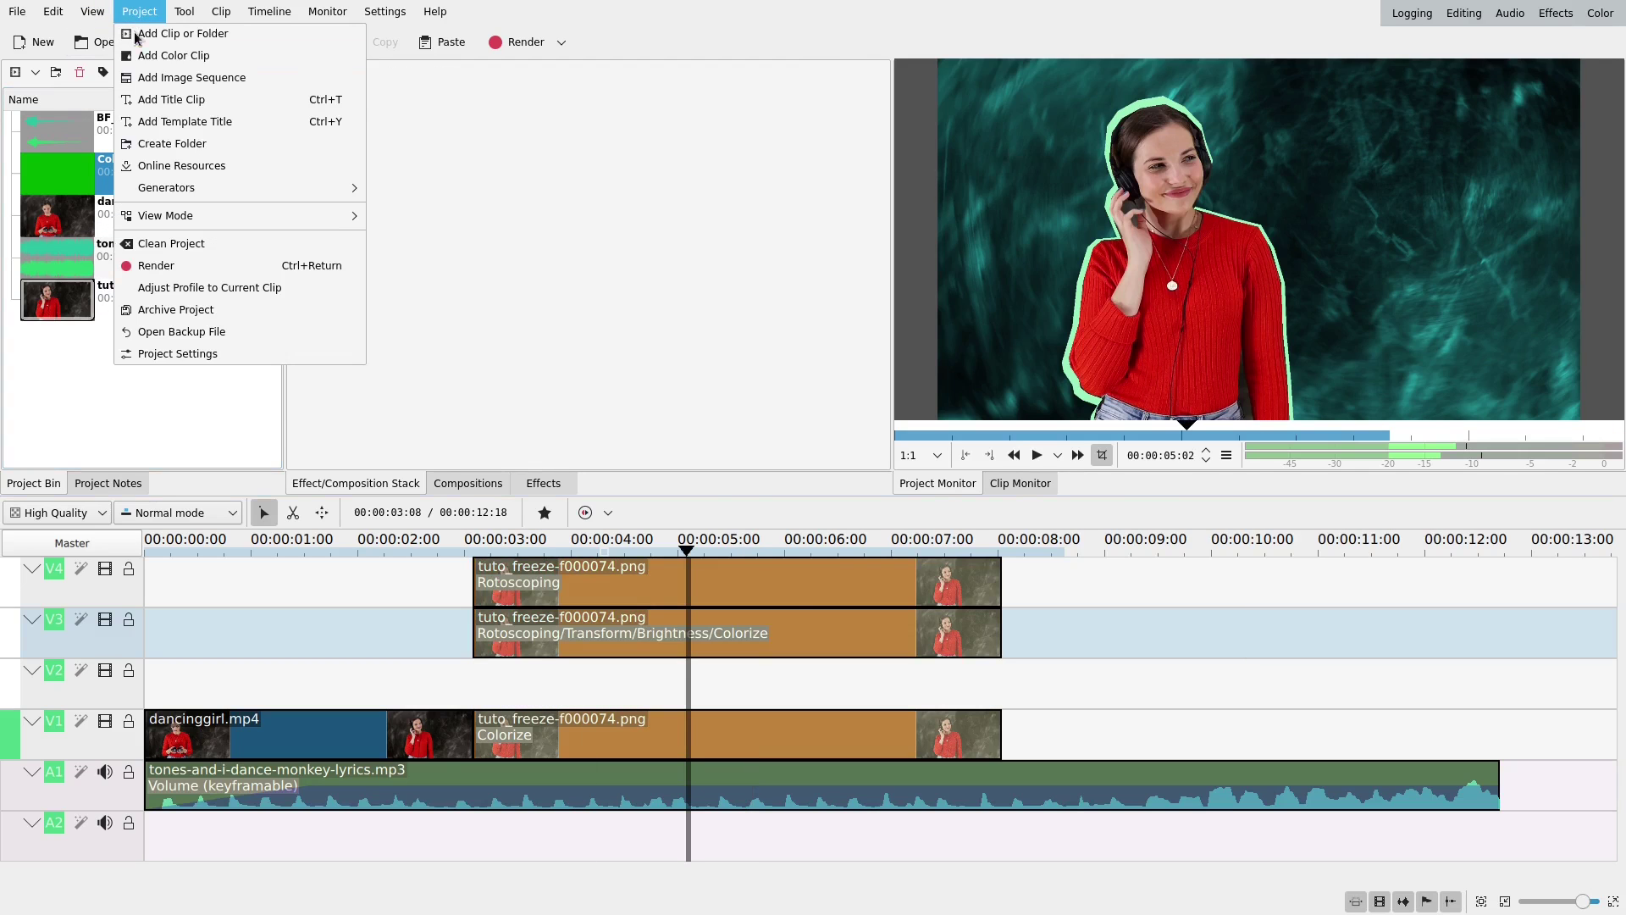
{"action": "left_click", "coordinate": [172, 100]}
Add red 'SHE LOVES MUSIC' text in Back to Black Demo, placed lower right
{"action": "left_click", "coordinate": [261, 189]}
{"action": "left_click", "coordinate": [637, 388]}
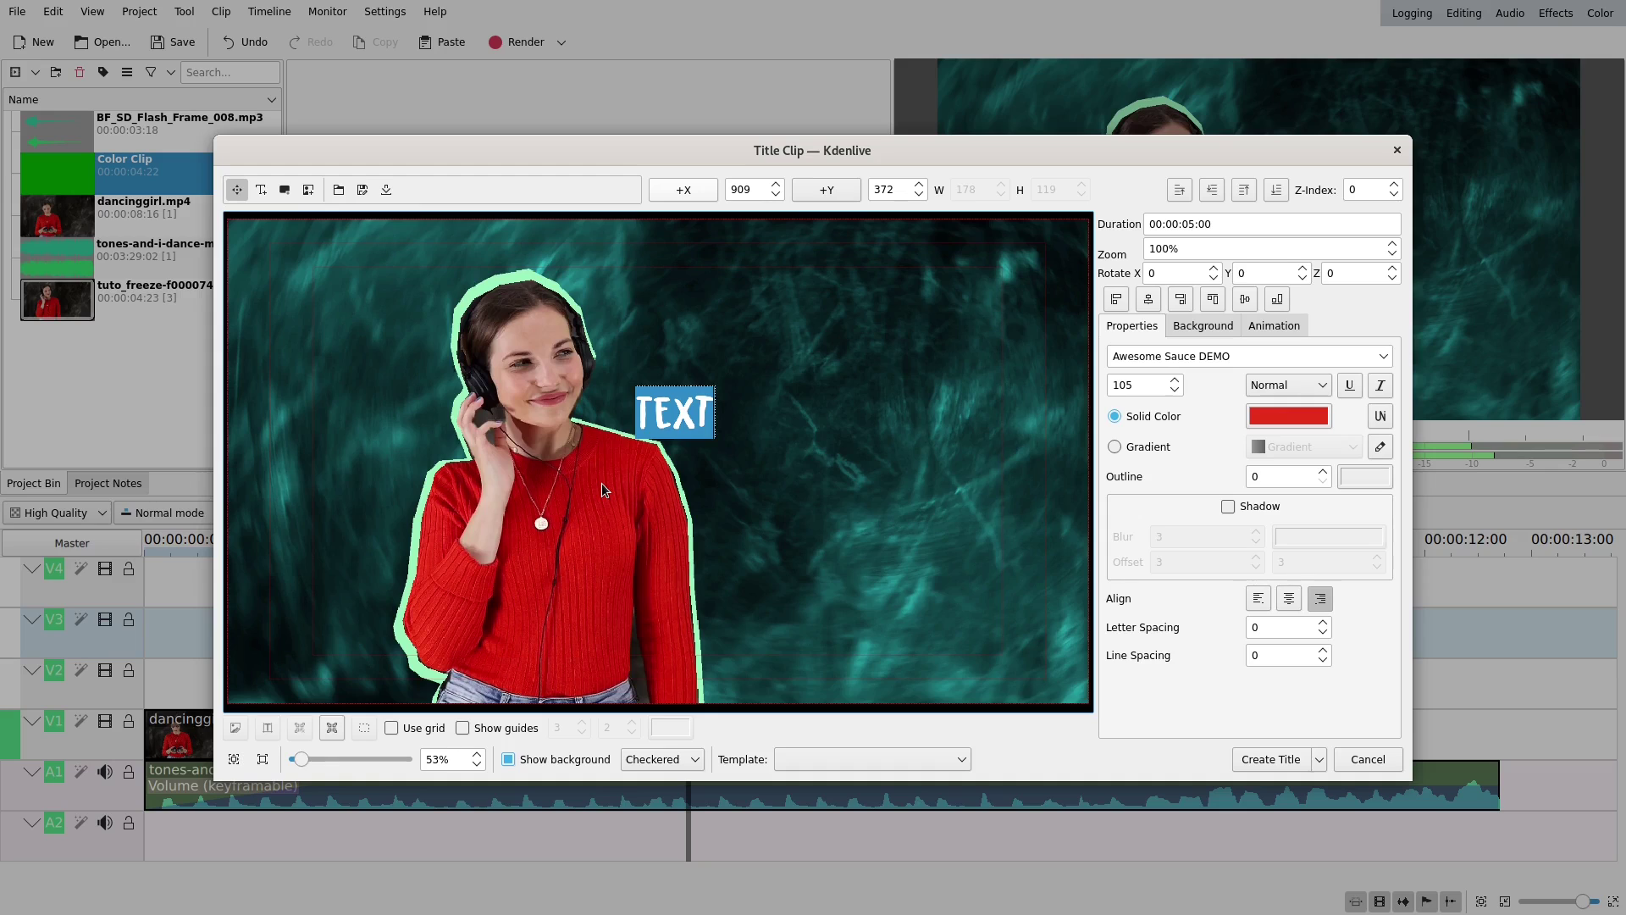
{"action": "type", "text": "SHE LOVE"}
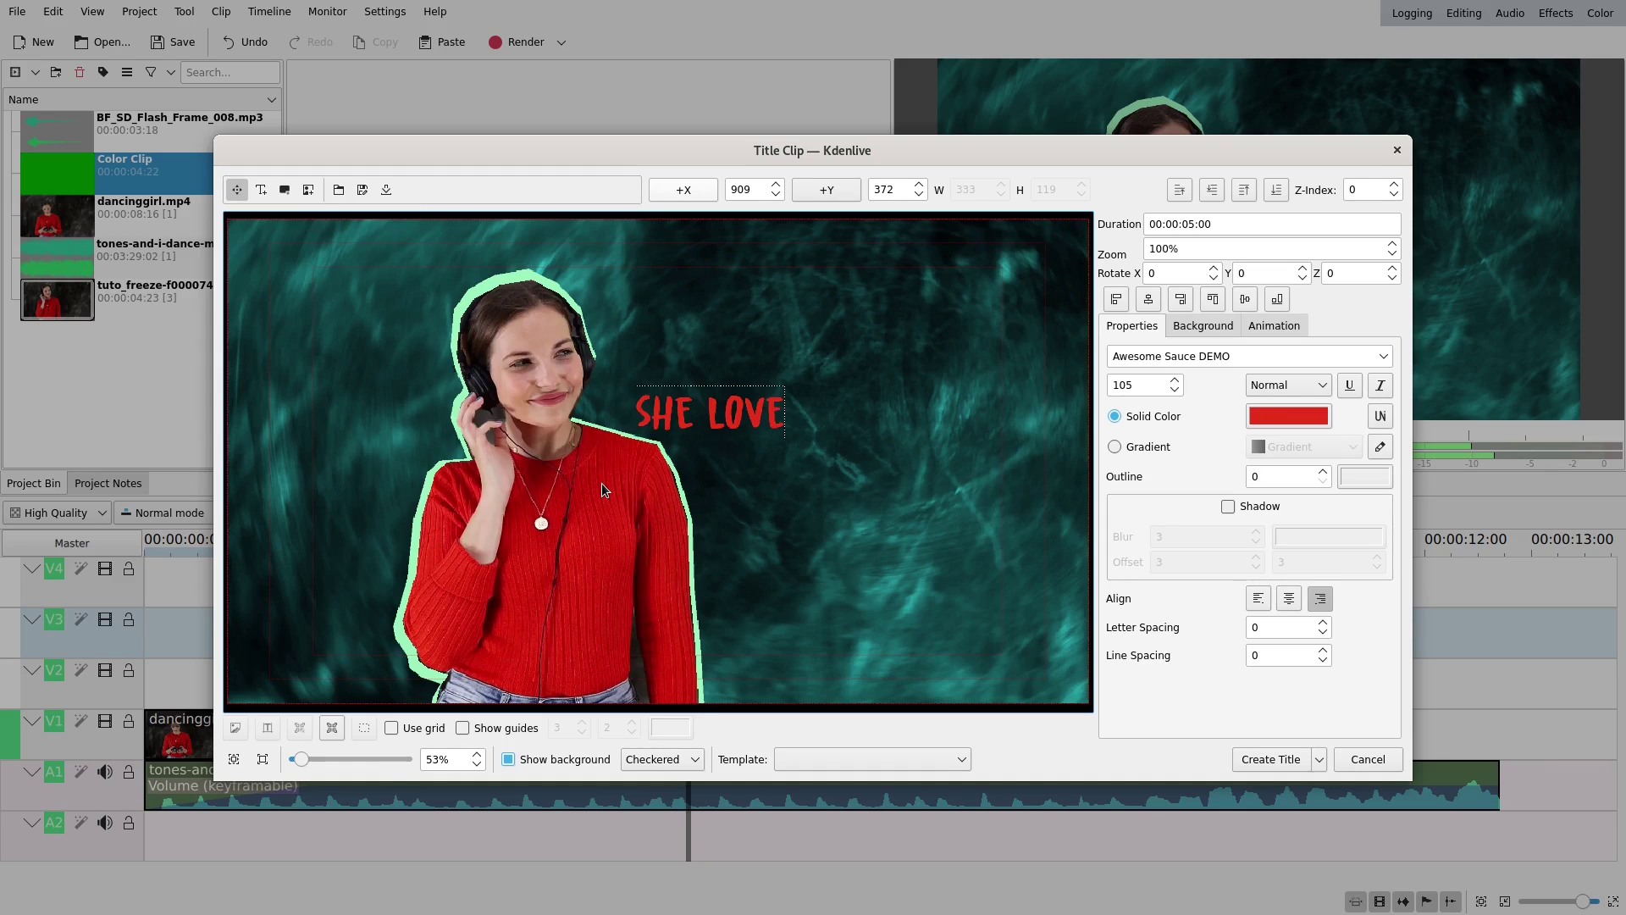
{"action": "type", "text": "S MUSIC"}
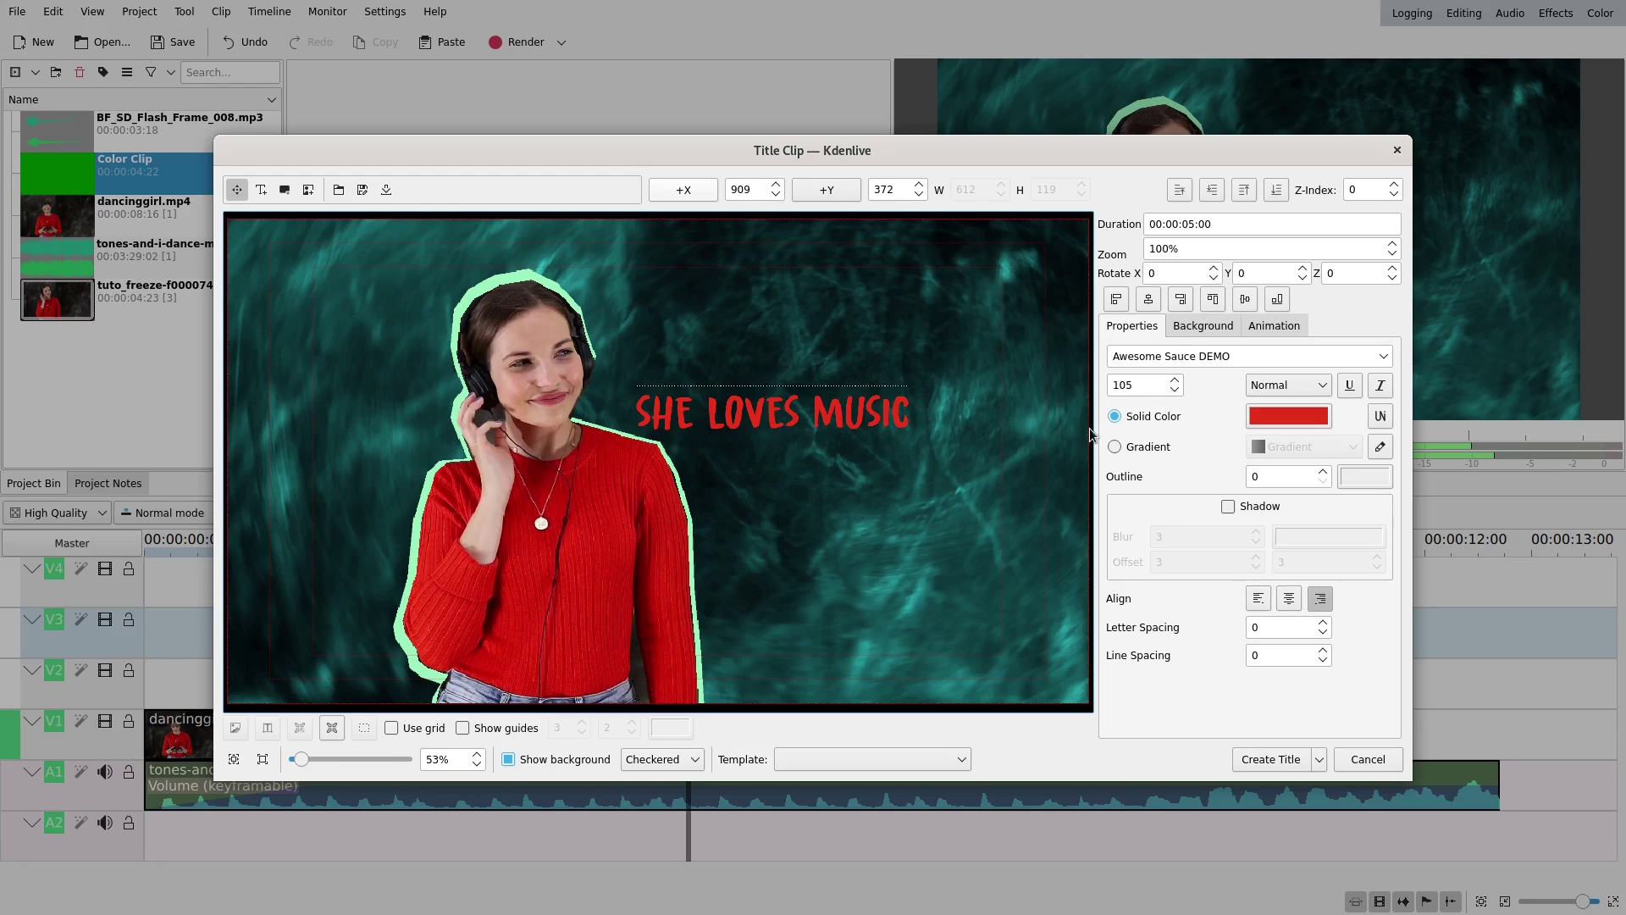
{"action": "scroll", "coordinate": [1241, 355], "scroll_direction": "down", "scroll_amount": 1}
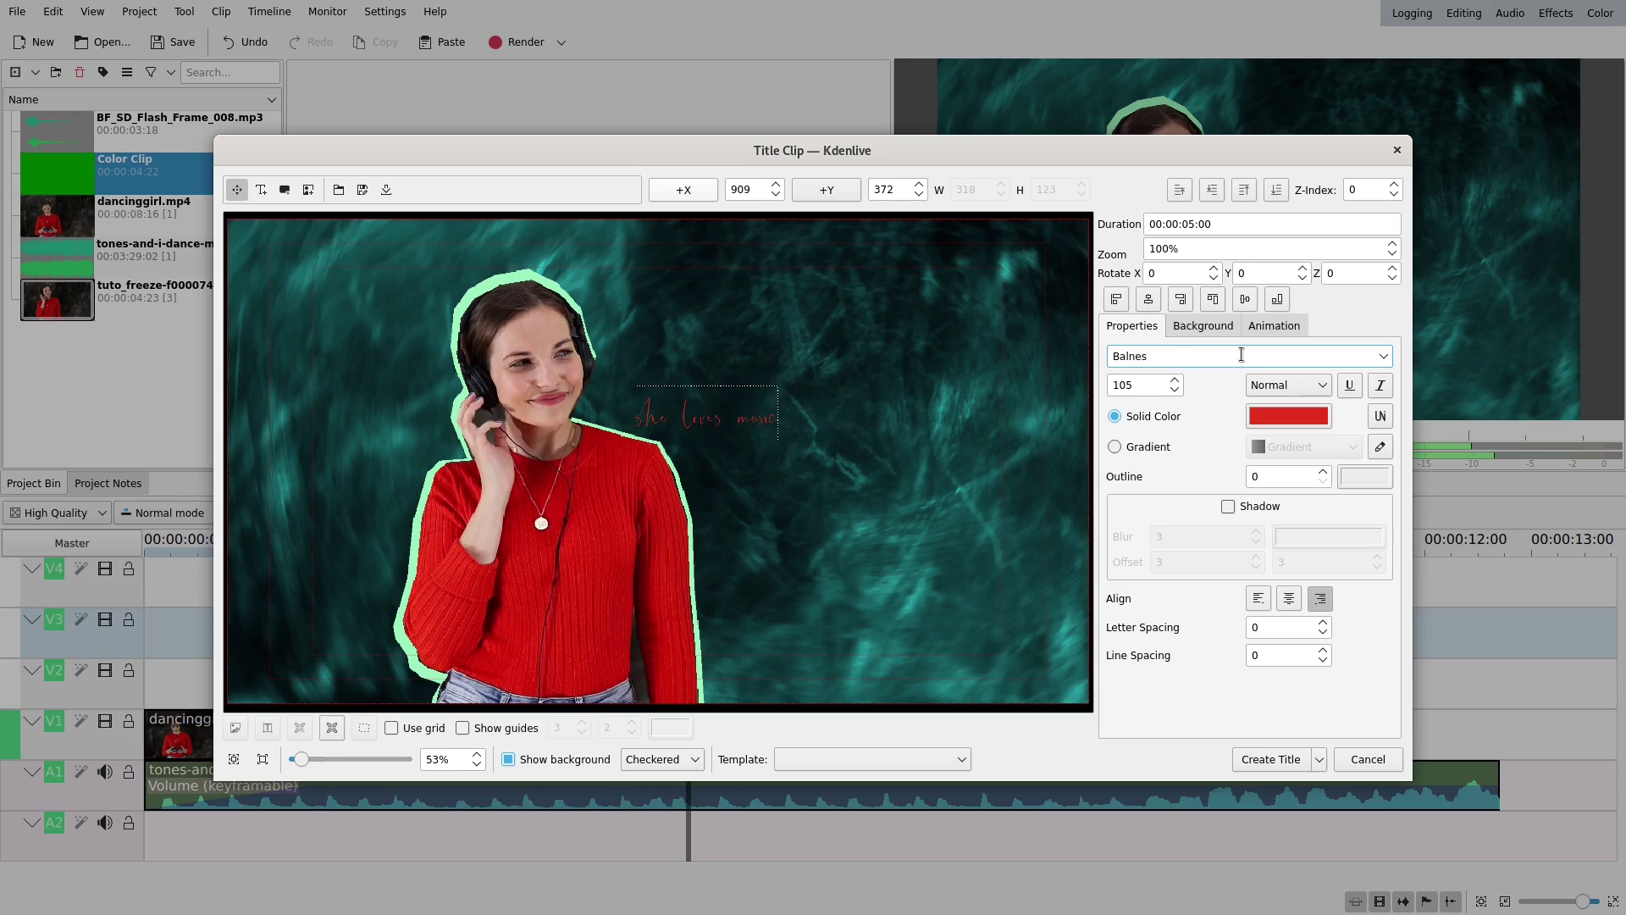
{"action": "left_click", "coordinate": [874, 471]}
{"action": "left_click_drag", "start_coordinate": [885, 378], "coordinate": [957, 414]}
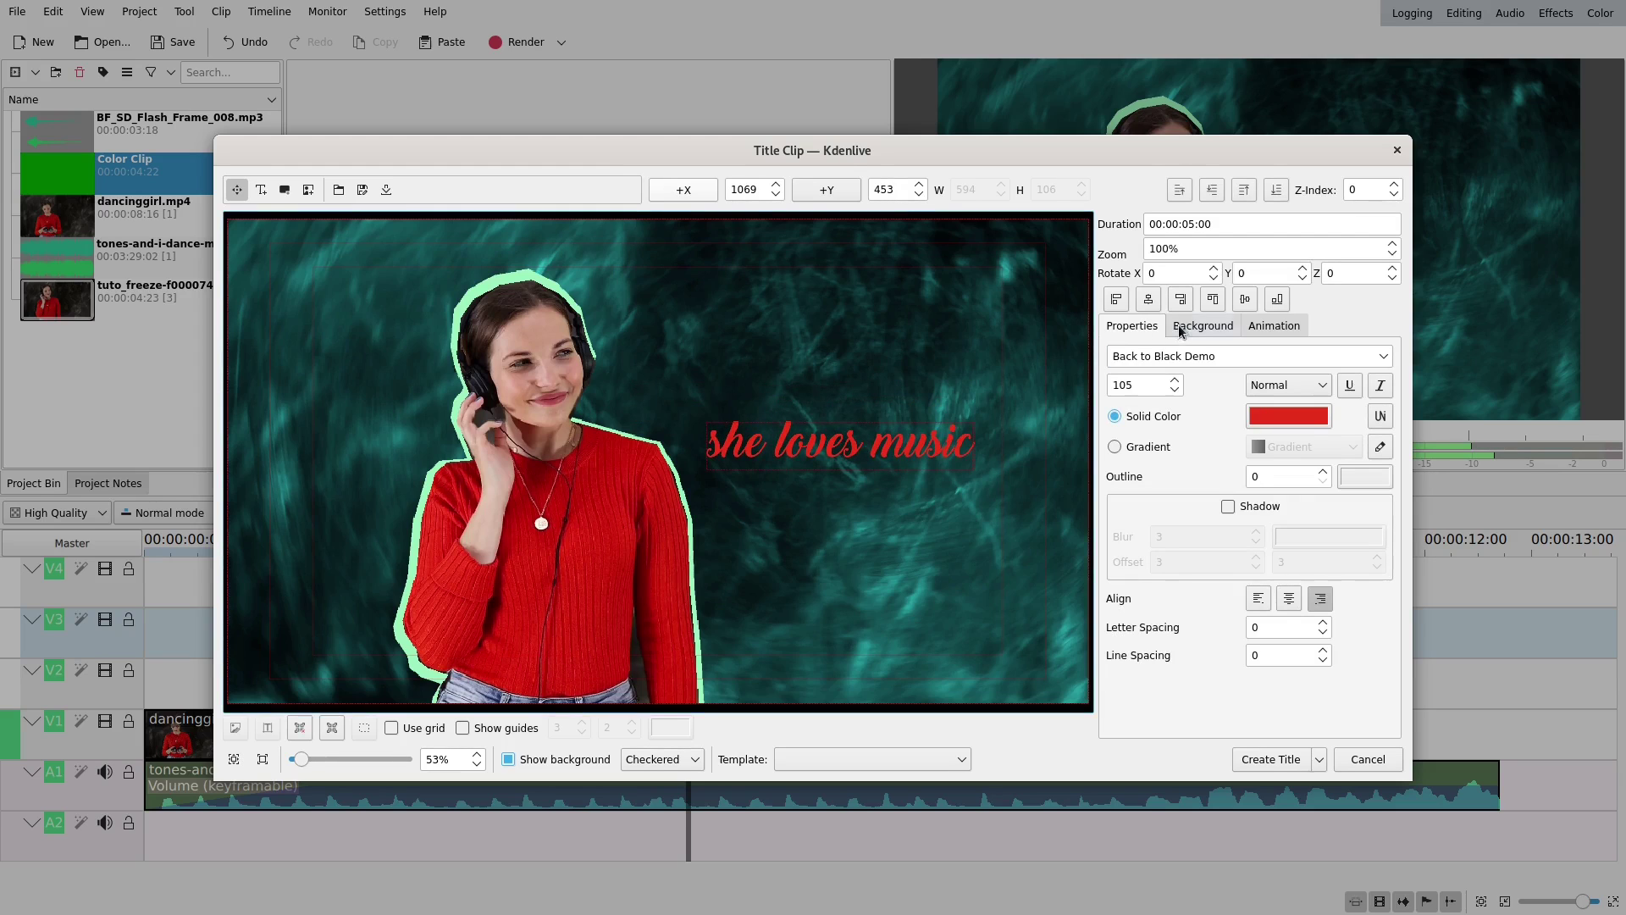
{"action": "left_click", "coordinate": [1299, 419]}
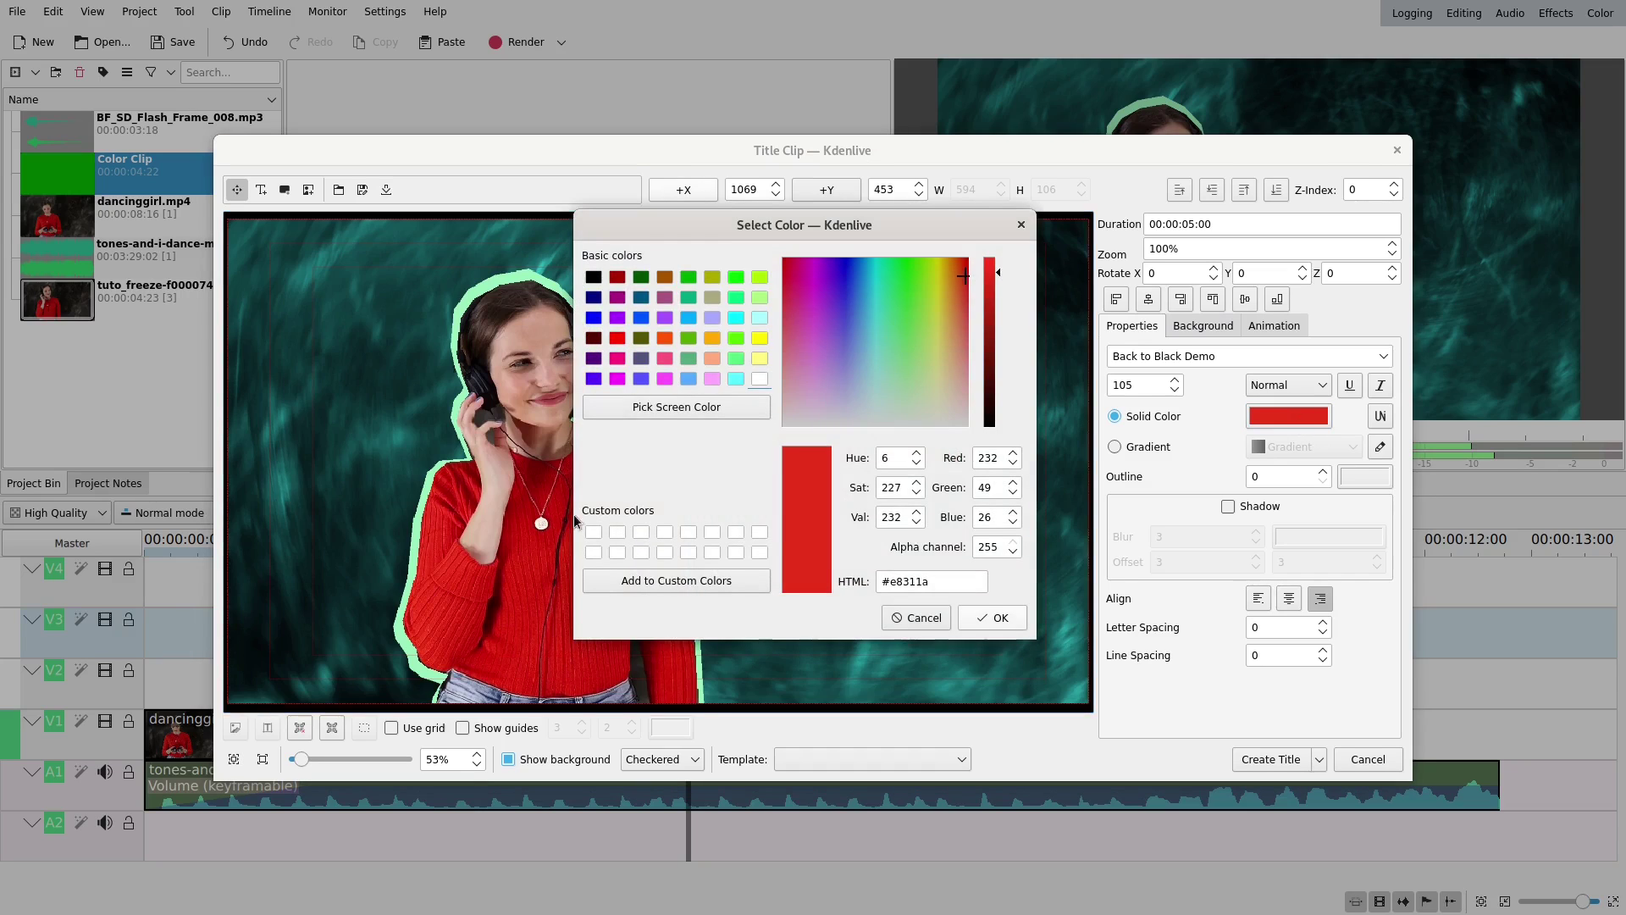
{"action": "left_click", "coordinate": [905, 622]}
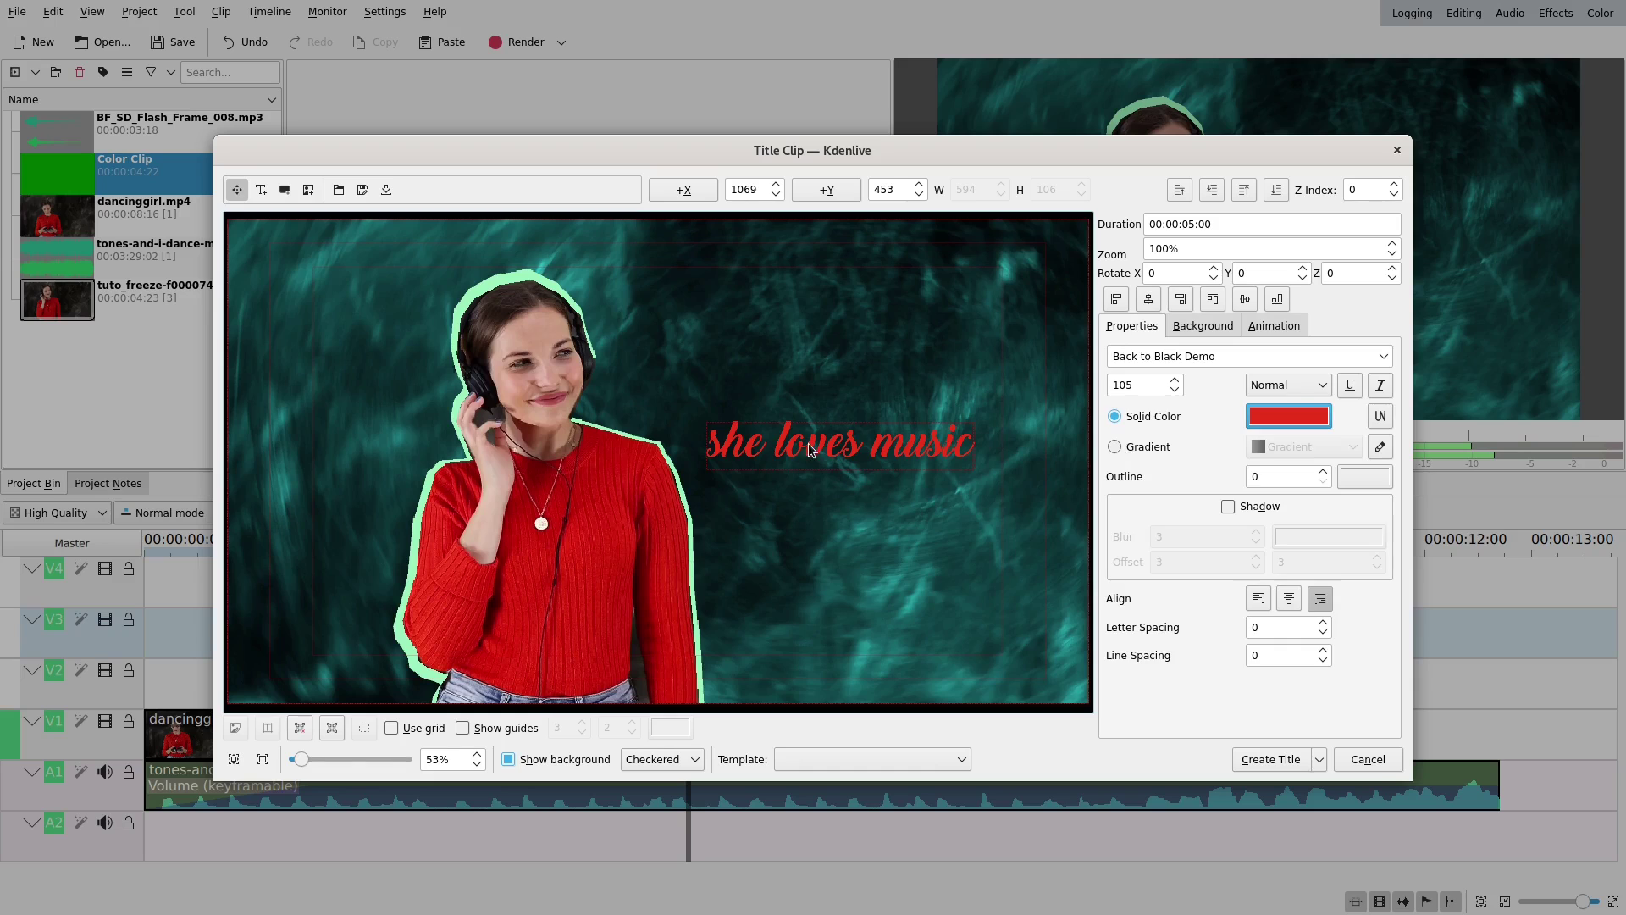
{"action": "key", "text": "alt+r"}
Draw a cyan rectangle banner across the right side of the title
{"action": "left_click_drag", "start_coordinate": [614, 378], "coordinate": [1143, 490]}
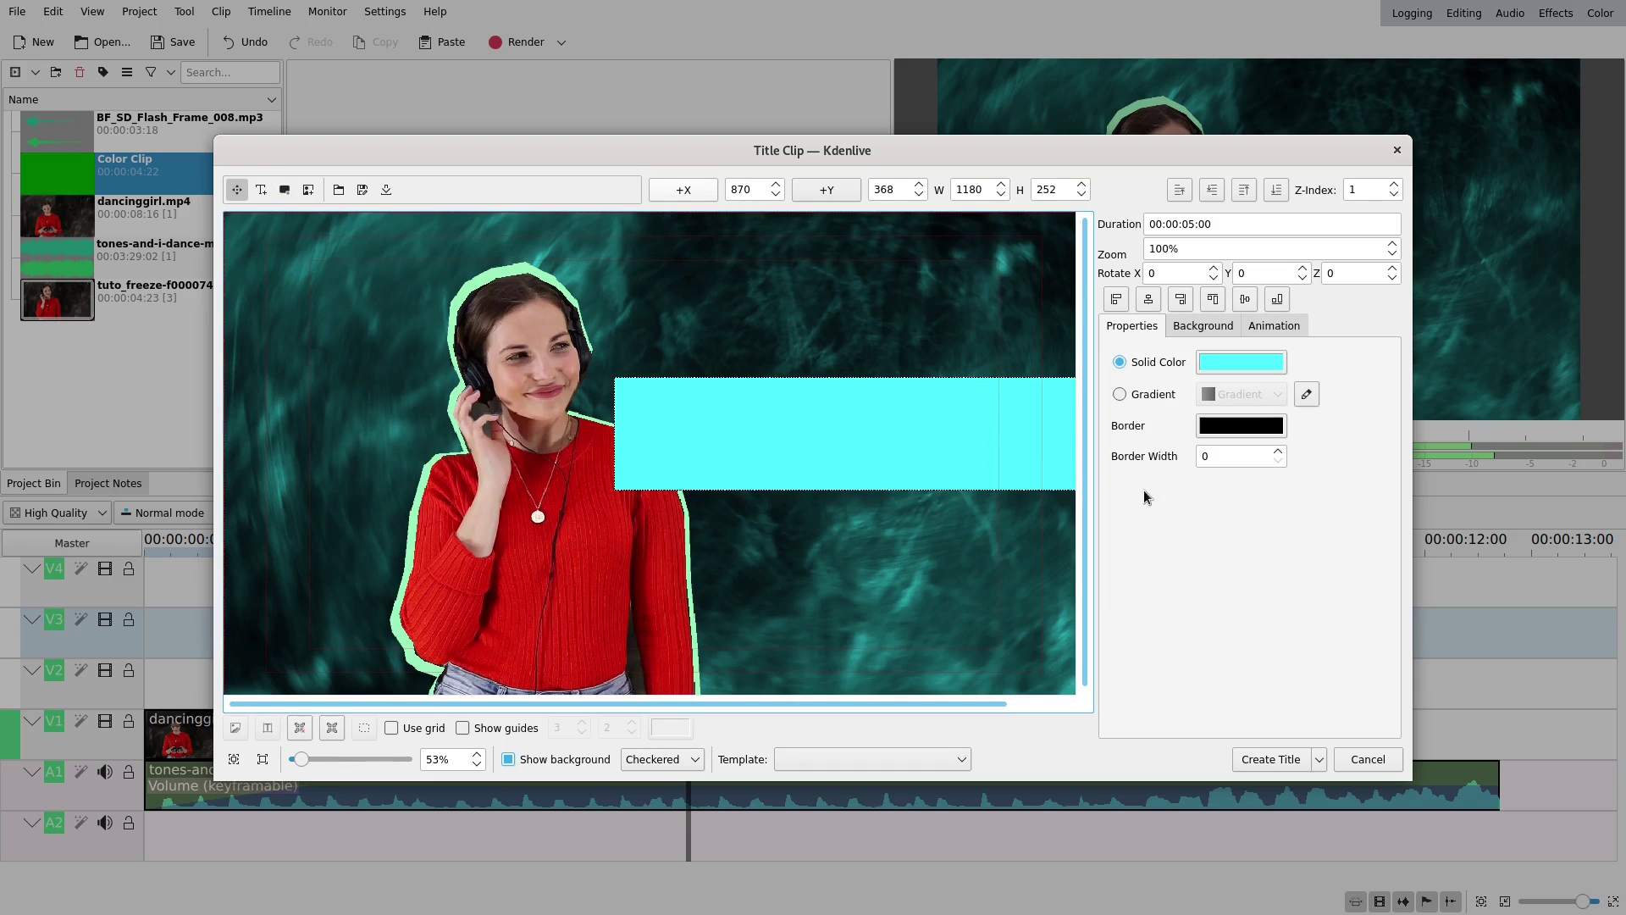
{"action": "left_click_drag", "start_coordinate": [949, 483], "coordinate": [922, 591]}
{"action": "left_click_drag", "start_coordinate": [881, 441], "coordinate": [436, 504]}
{"action": "left_click_drag", "start_coordinate": [810, 553], "coordinate": [783, 472]}
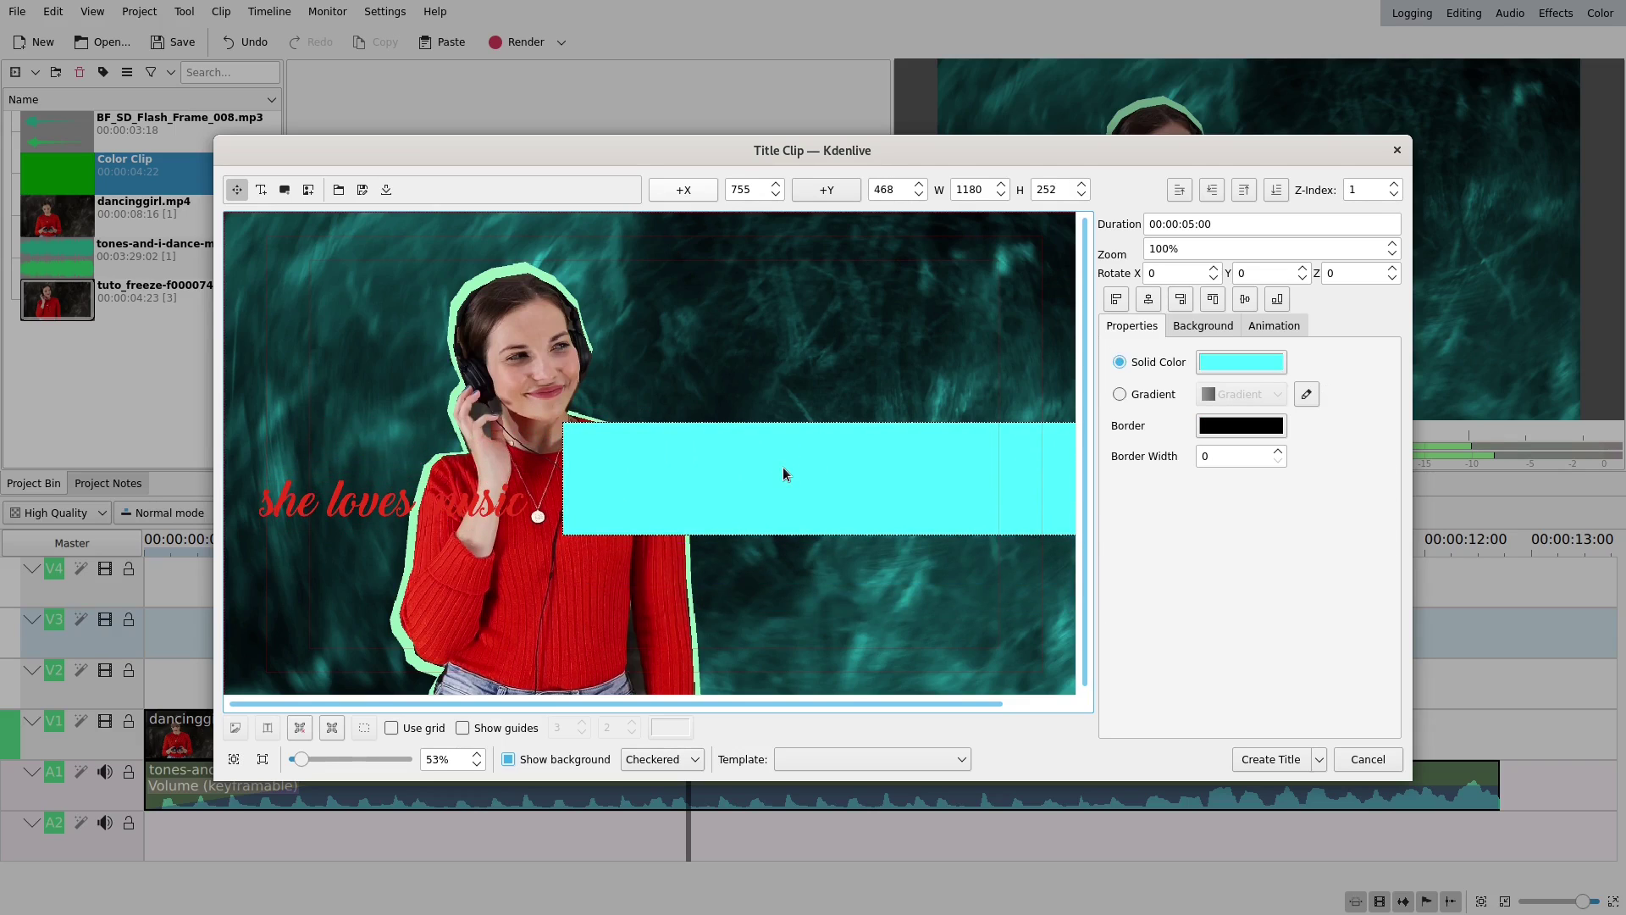
Tilt the banner, lay the text over it, and send the banner behind the text
{"action": "double_click", "coordinate": [1169, 272]}
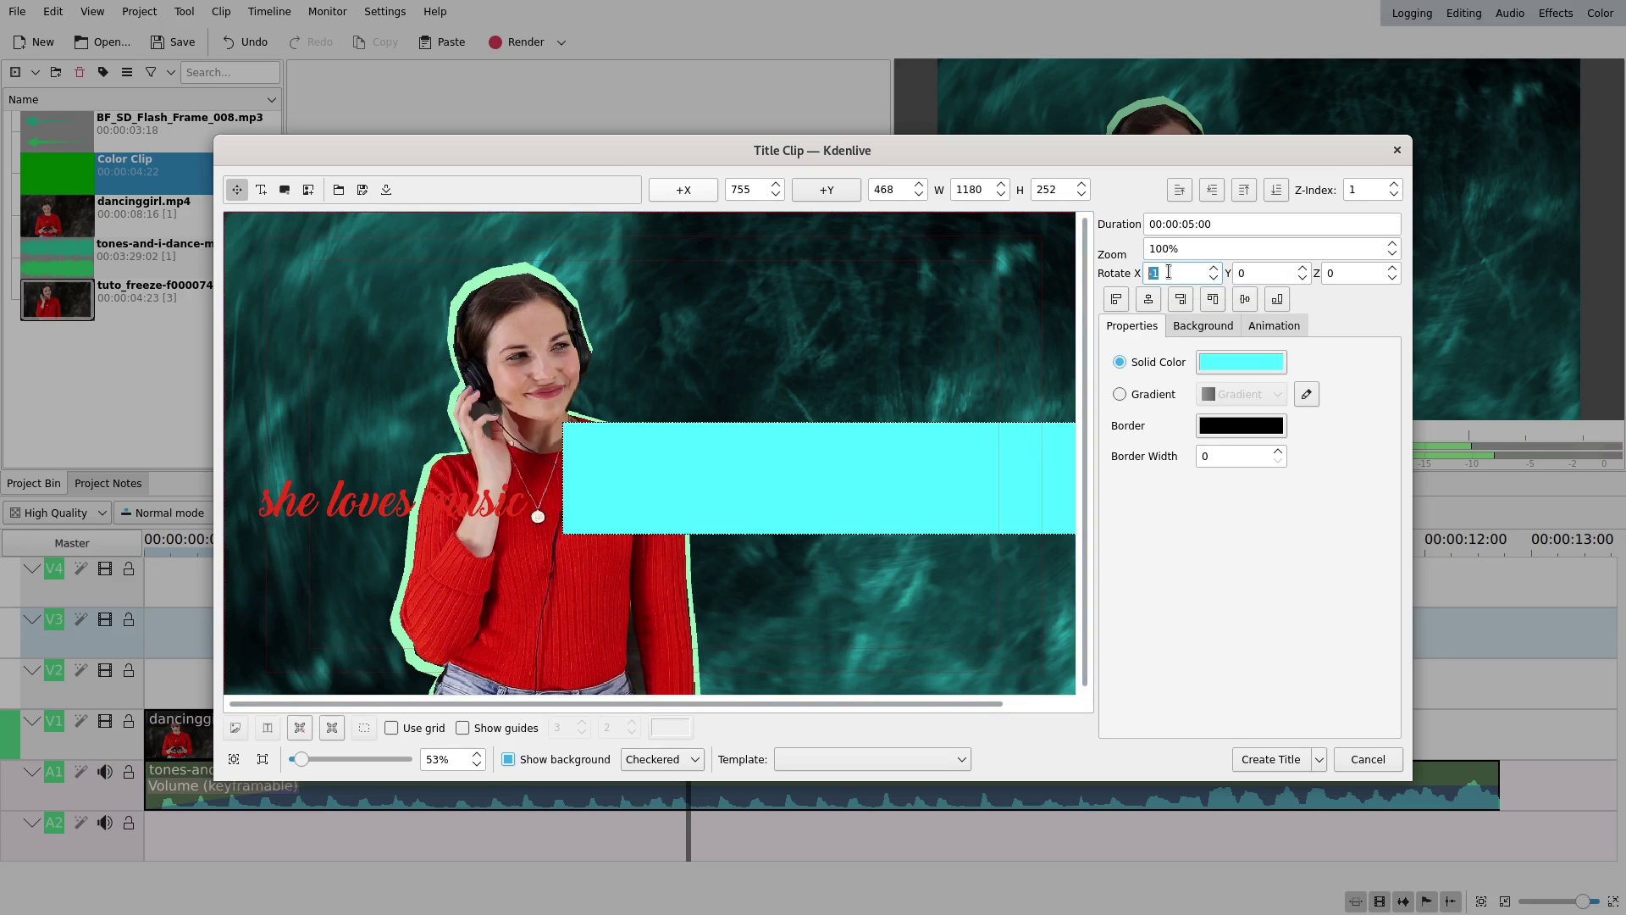
{"action": "scroll", "coordinate": [1358, 272], "scroll_direction": "down", "scroll_amount": 10}
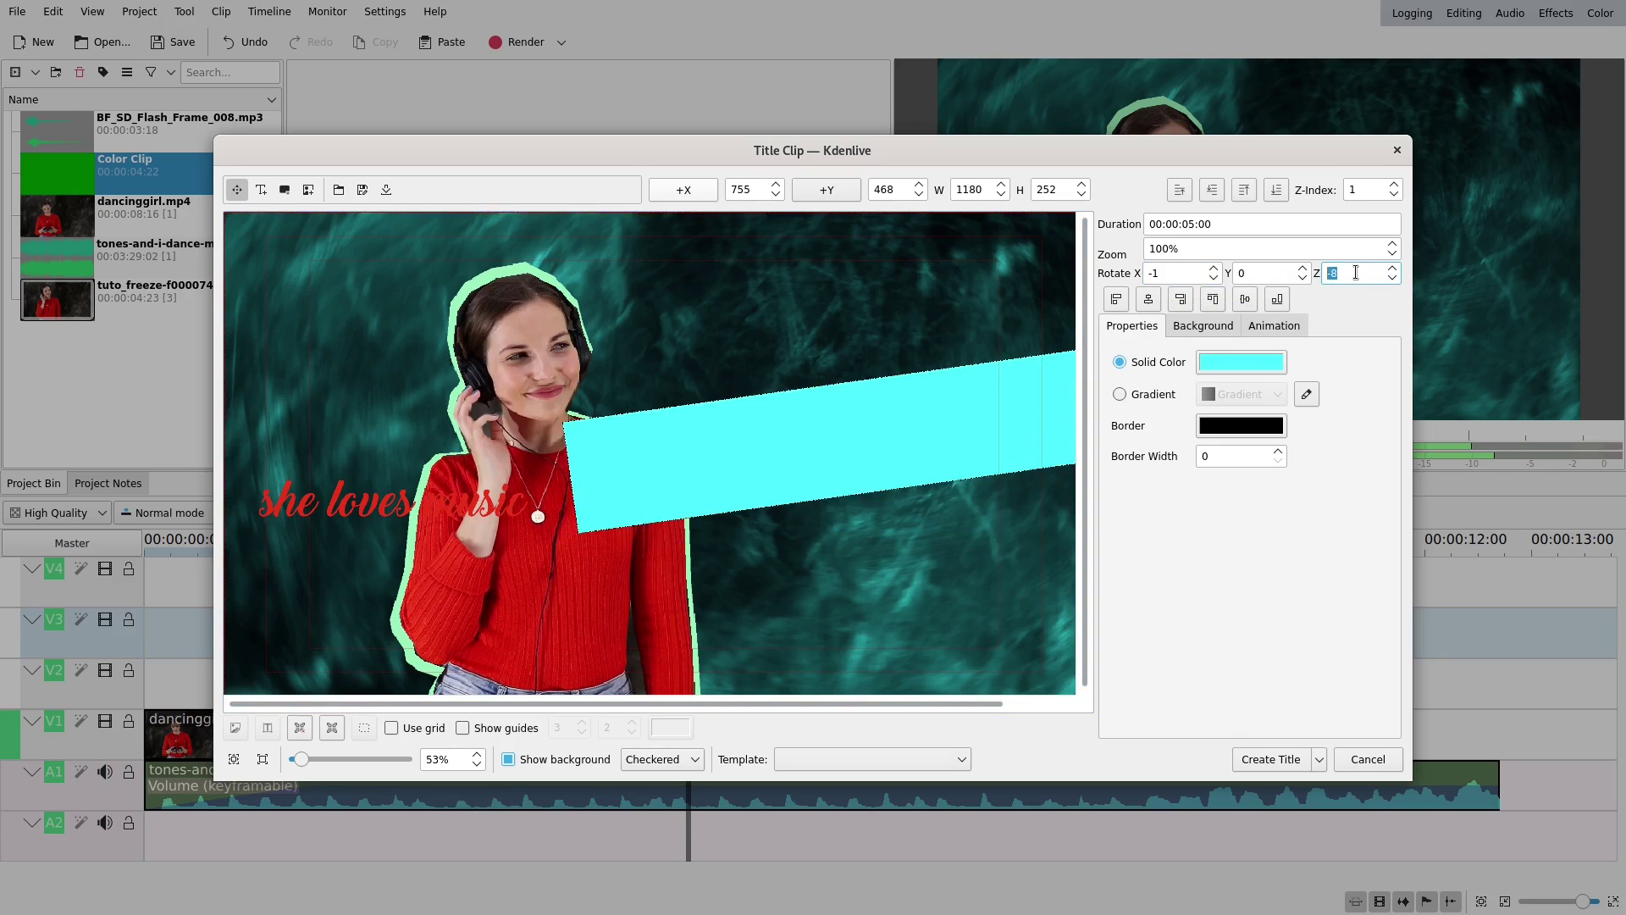
{"action": "scroll", "coordinate": [1277, 268], "scroll_direction": "up", "scroll_amount": 3}
{"action": "scroll", "coordinate": [1277, 267], "scroll_direction": "up", "scroll_amount": 20}
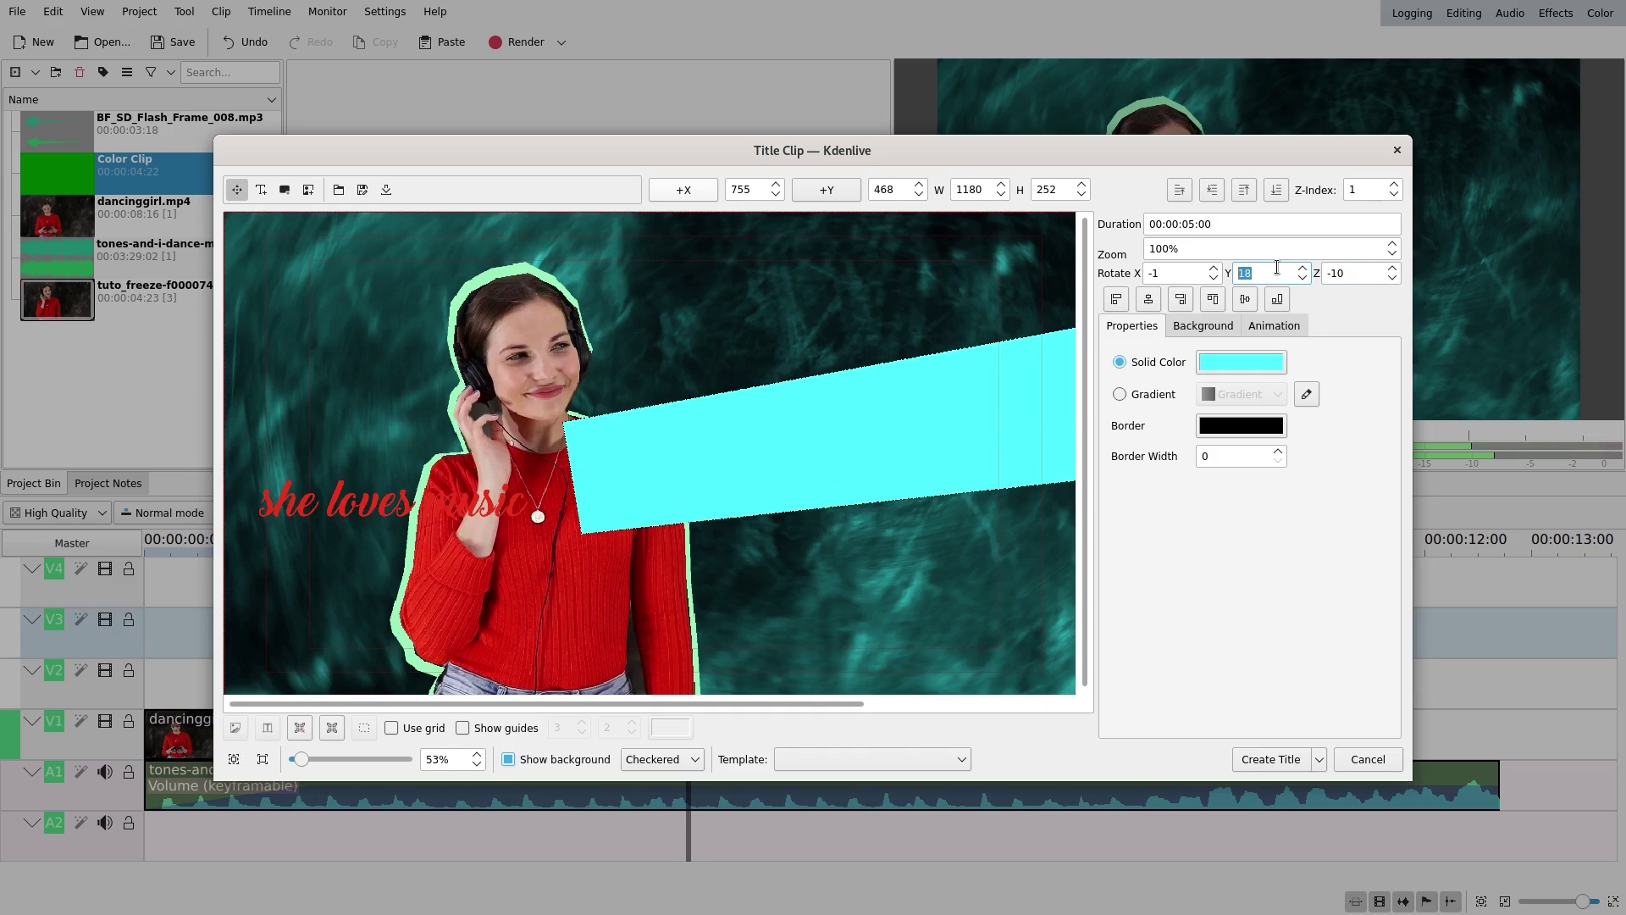
{"action": "scroll", "coordinate": [1277, 268], "scroll_direction": "up", "scroll_amount": 7}
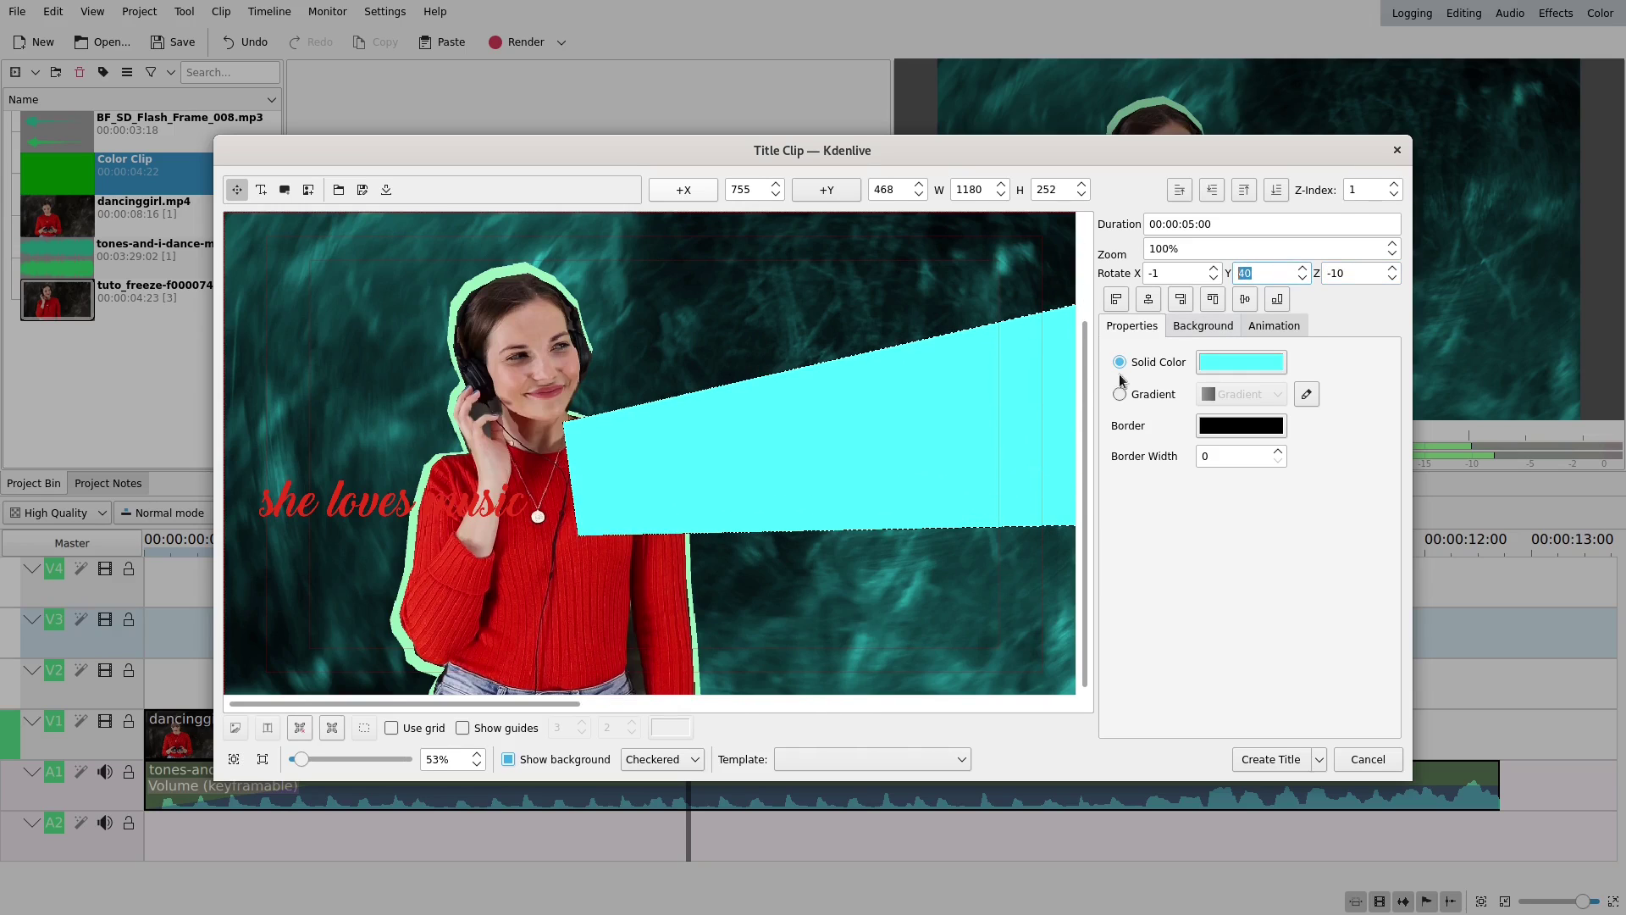
{"action": "left_click_drag", "start_coordinate": [936, 409], "coordinate": [927, 423]}
{"action": "left_click_drag", "start_coordinate": [546, 472], "coordinate": [919, 457]}
{"action": "left_click", "coordinate": [977, 404]}
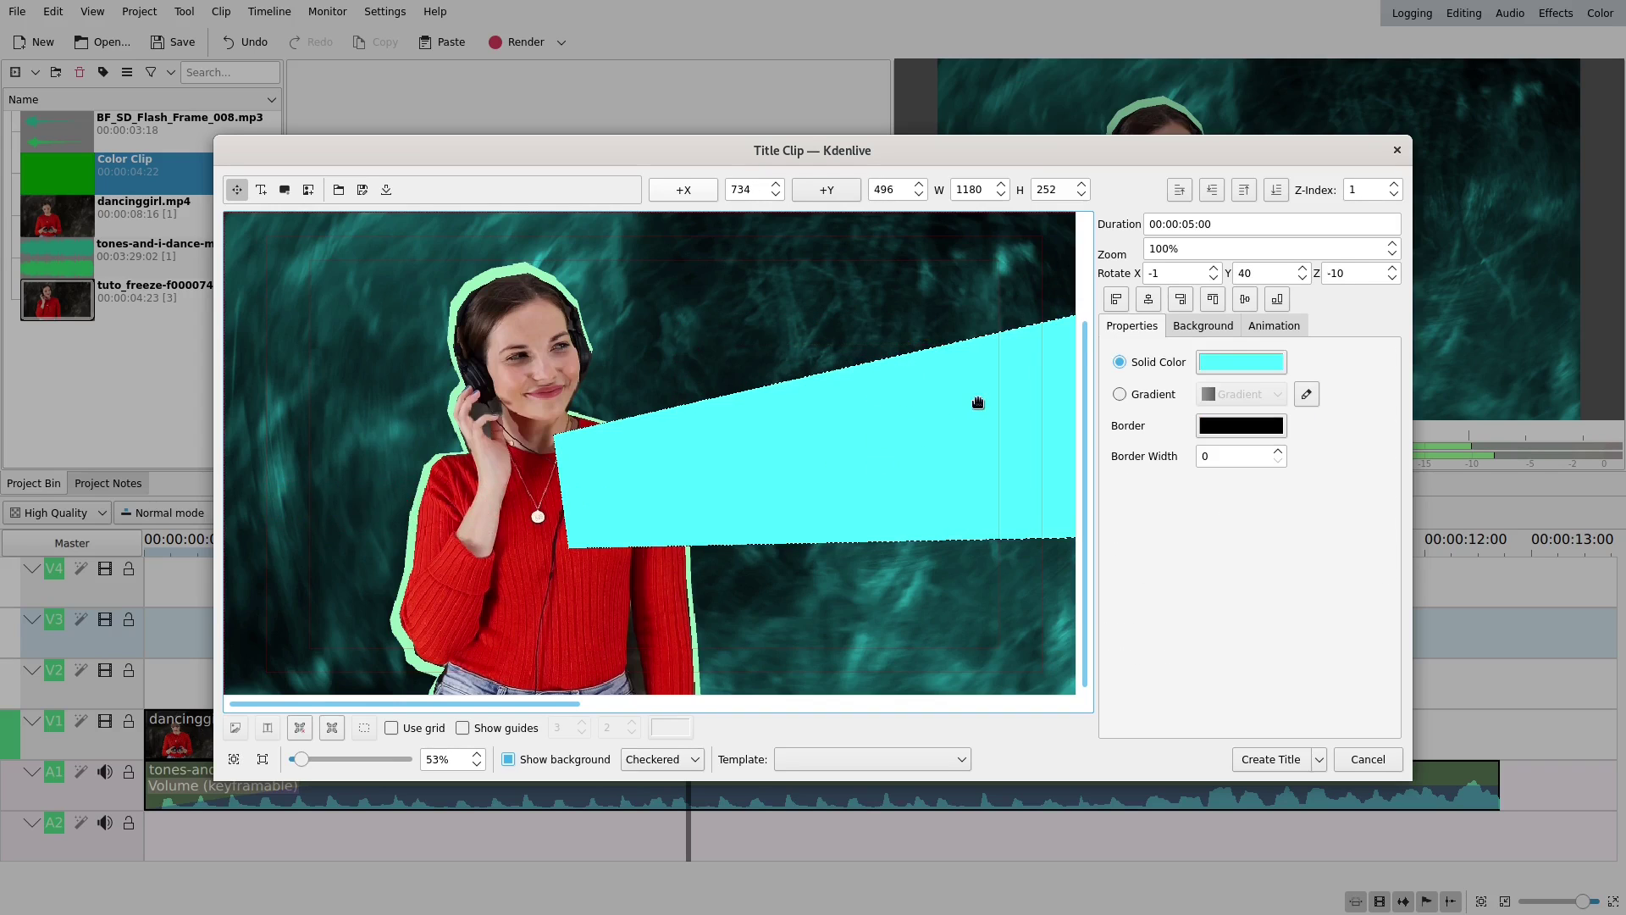
{"action": "left_click", "coordinate": [1279, 191]}
Rotate the 'she loves music' text to X -1, Y 40, Z -10
{"action": "left_click", "coordinate": [828, 481]}
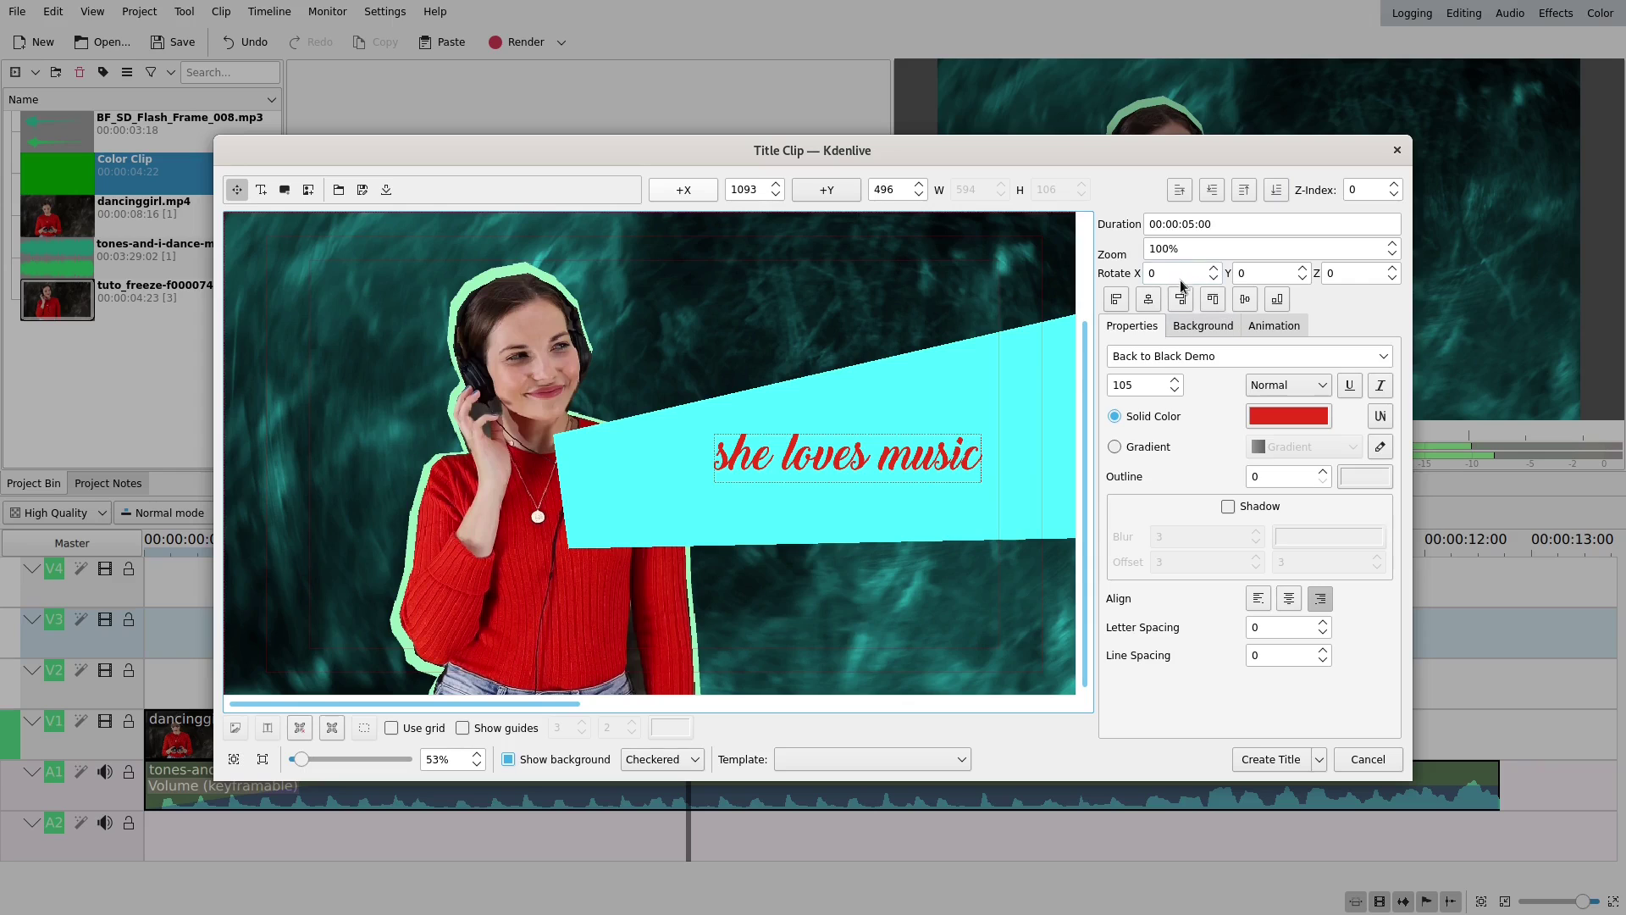
{"action": "left_click", "coordinate": [1036, 362]}
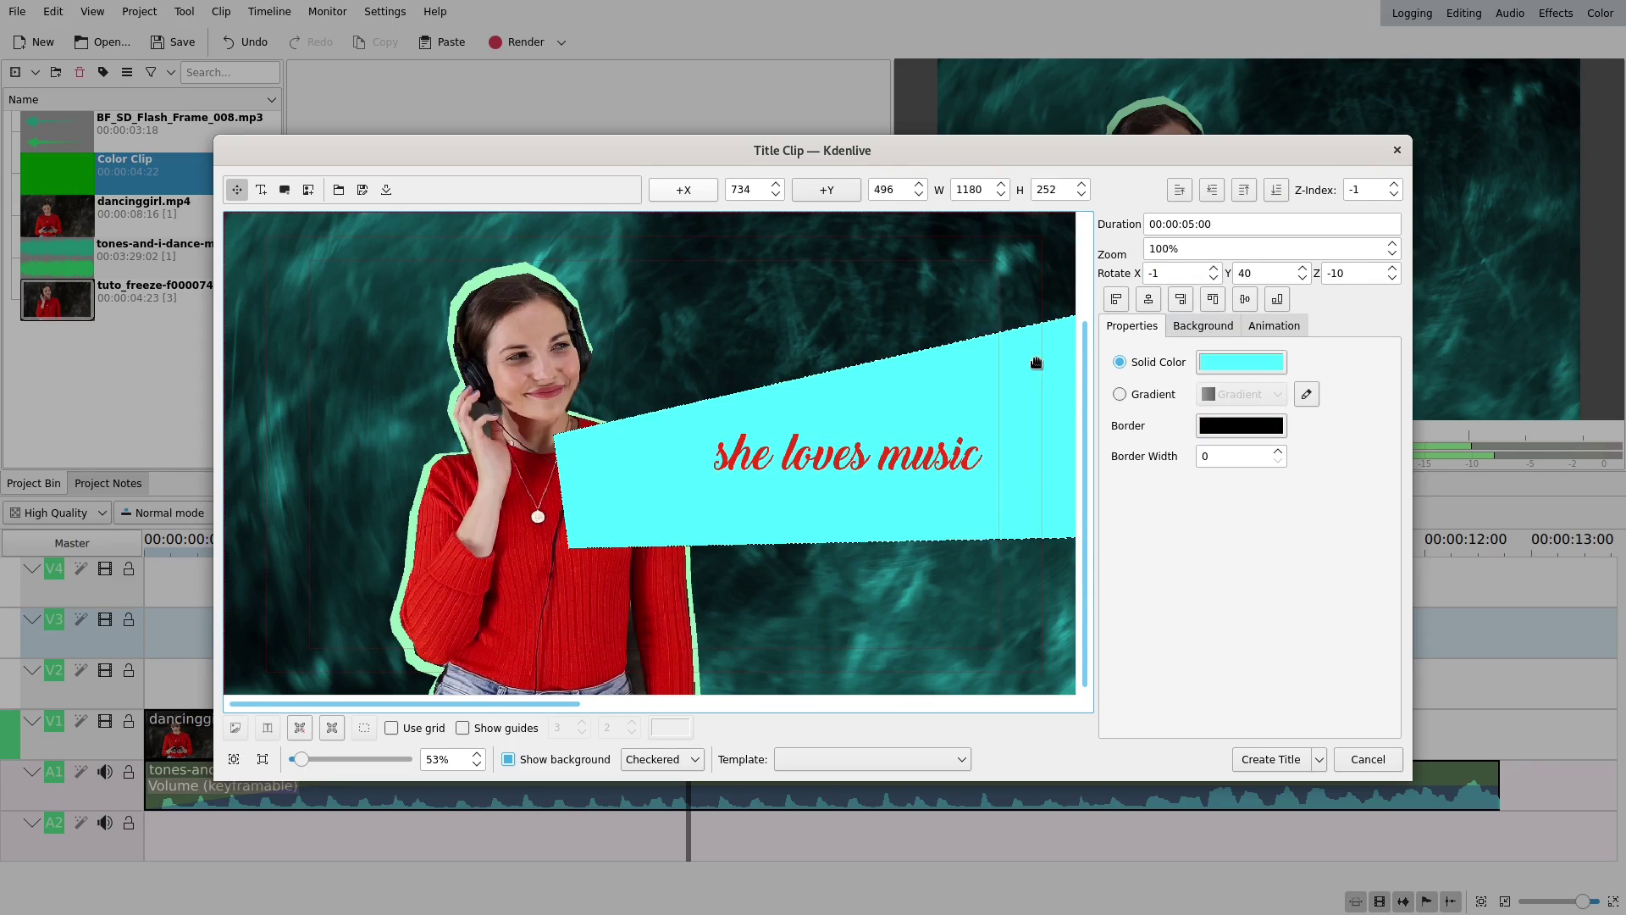
{"action": "left_click", "coordinate": [918, 464]}
{"action": "double_click", "coordinate": [1172, 273]}
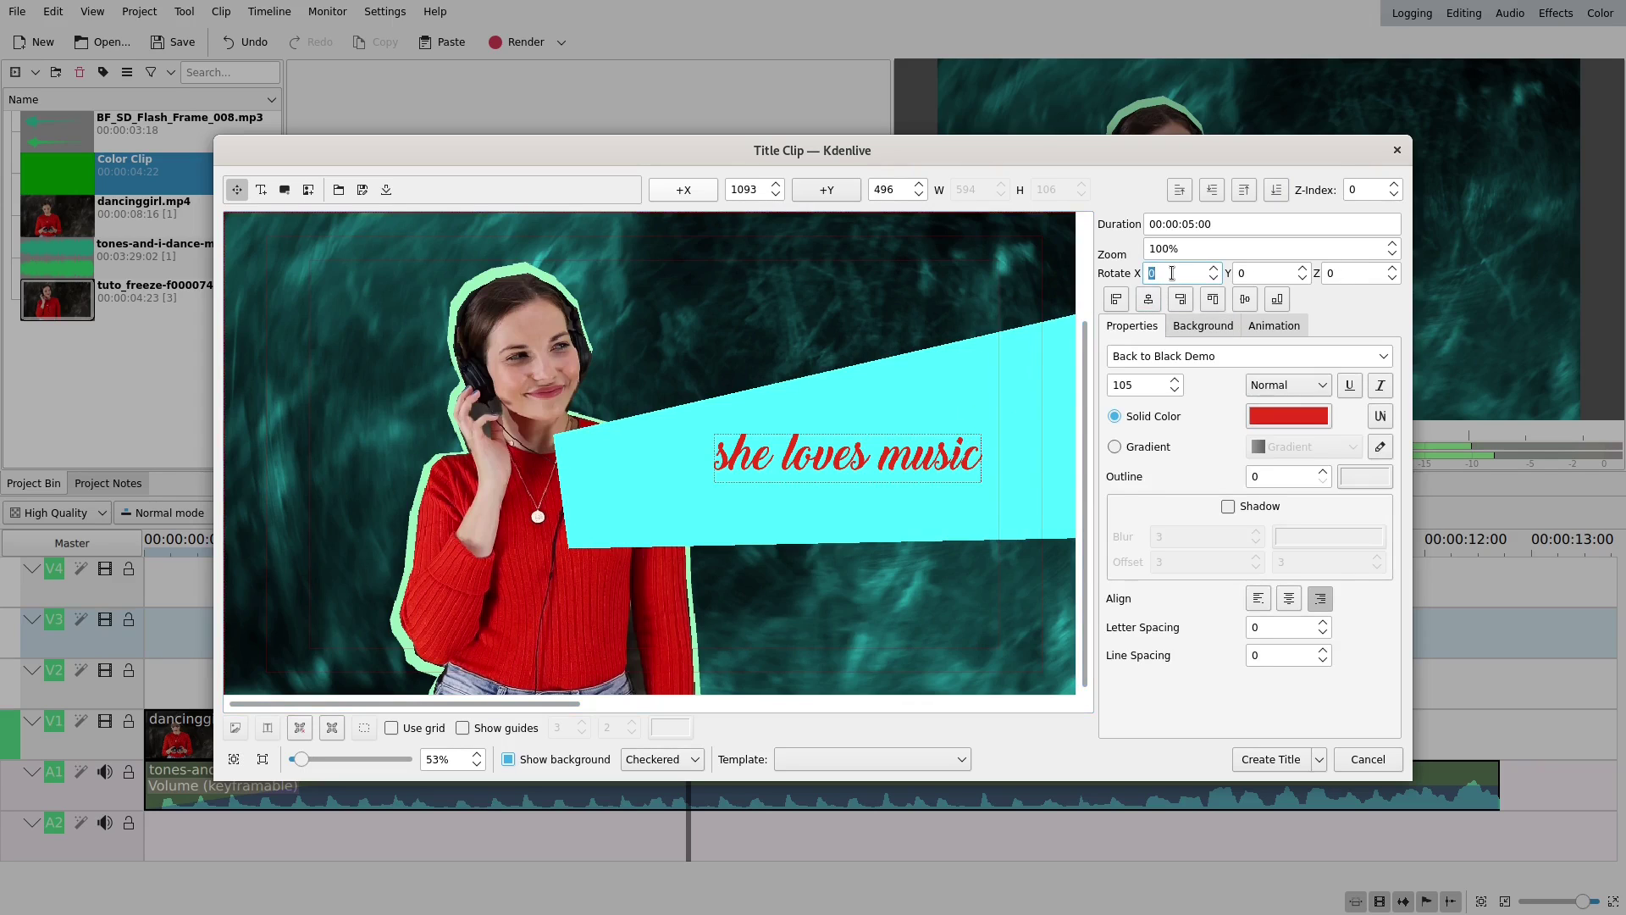
{"action": "type", "text": "-1"}
{"action": "double_click", "coordinate": [1251, 273]}
{"action": "type", "text": "40"}
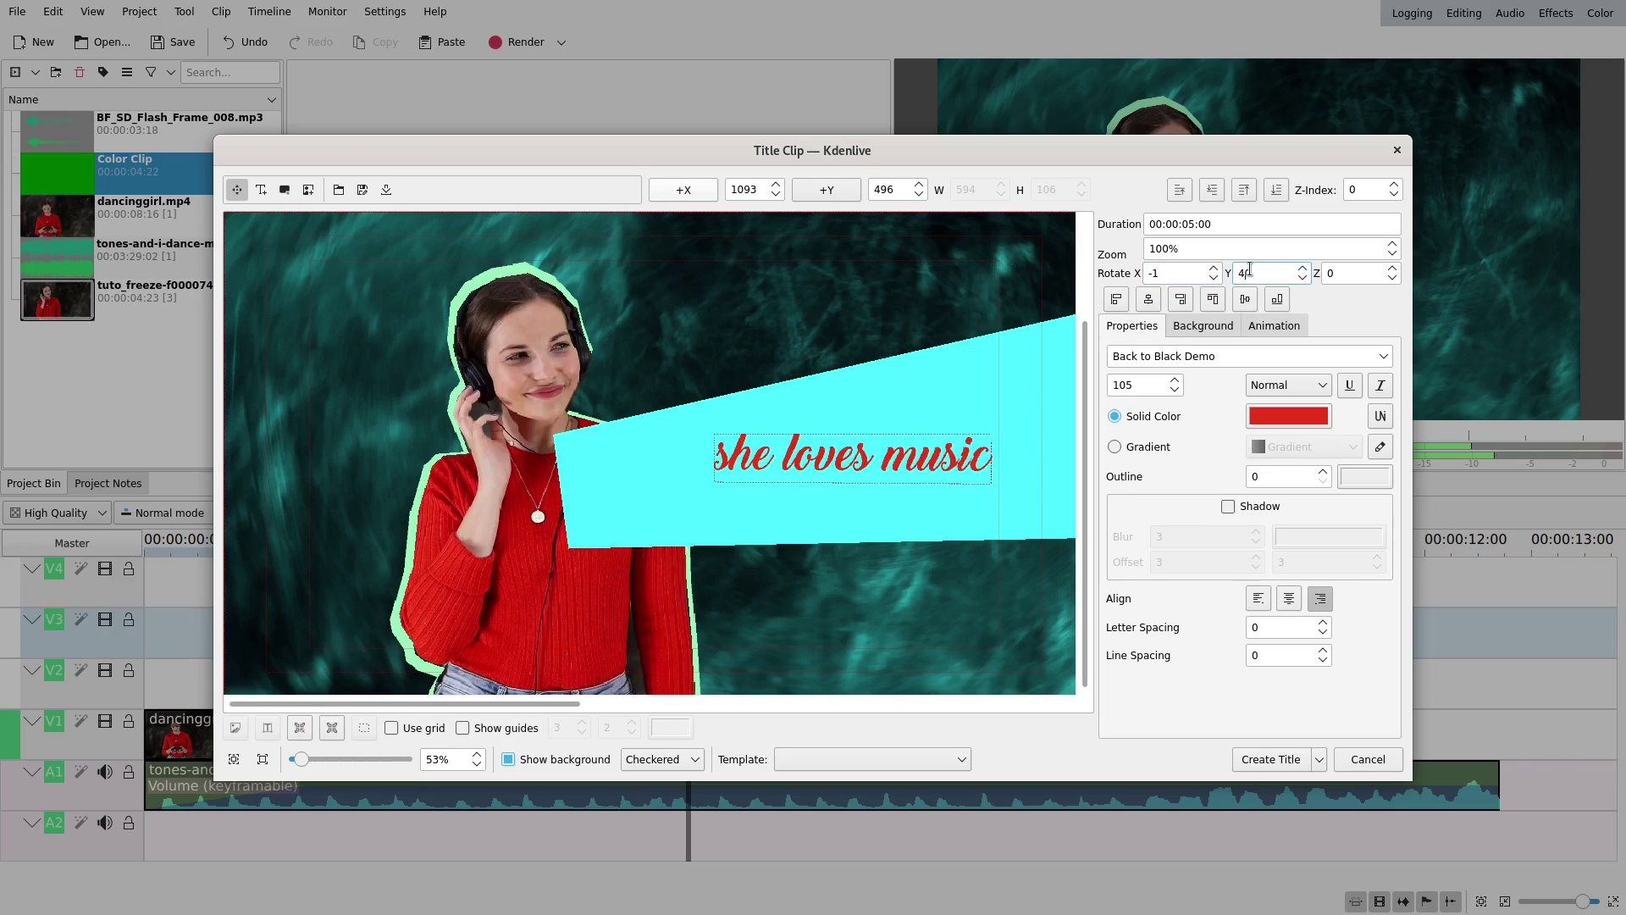
{"action": "double_click", "coordinate": [1333, 275]}
{"action": "type", "text": "-10"}
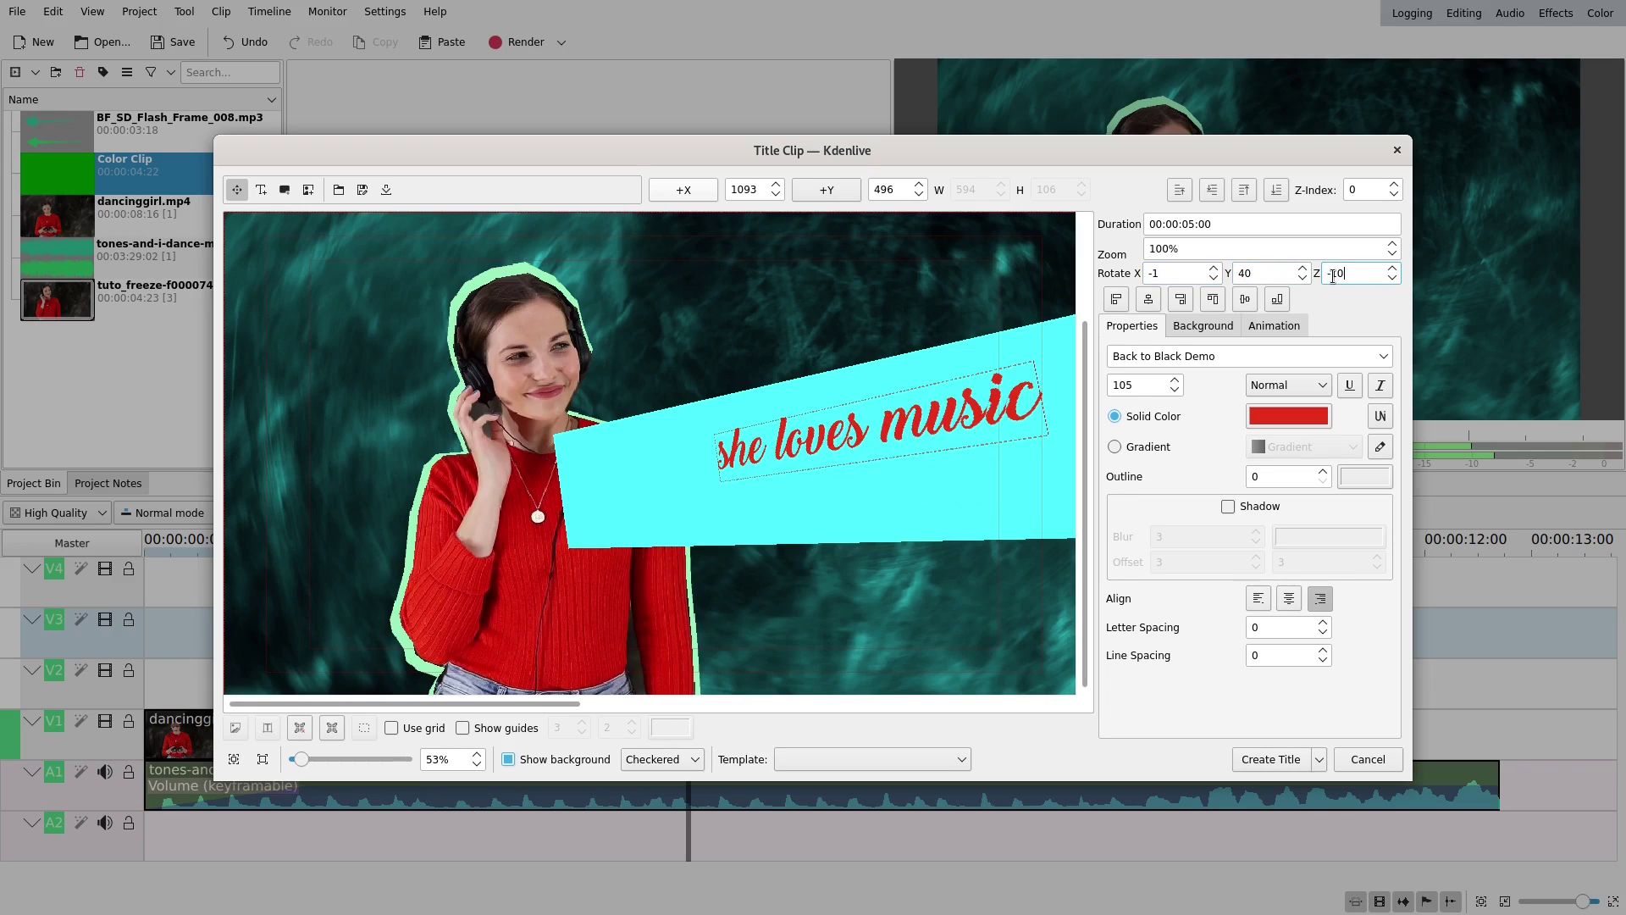
Lower the text, slim the banner from the top, and create the title clip
{"action": "left_click", "coordinate": [909, 300]}
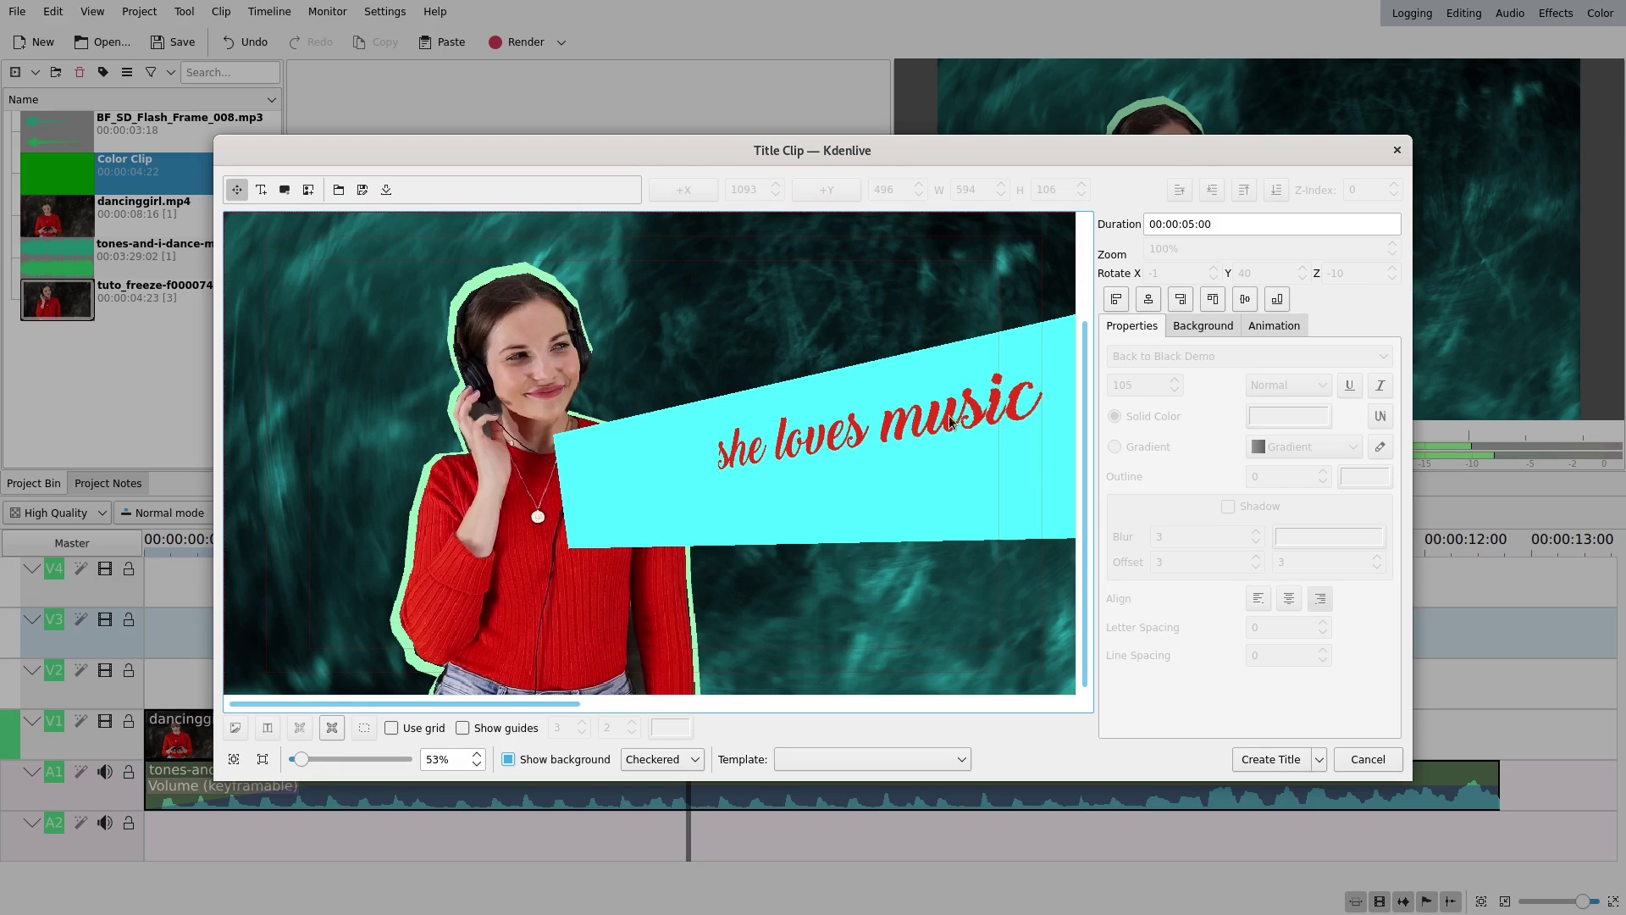
{"action": "left_click_drag", "start_coordinate": [950, 423], "coordinate": [937, 447]}
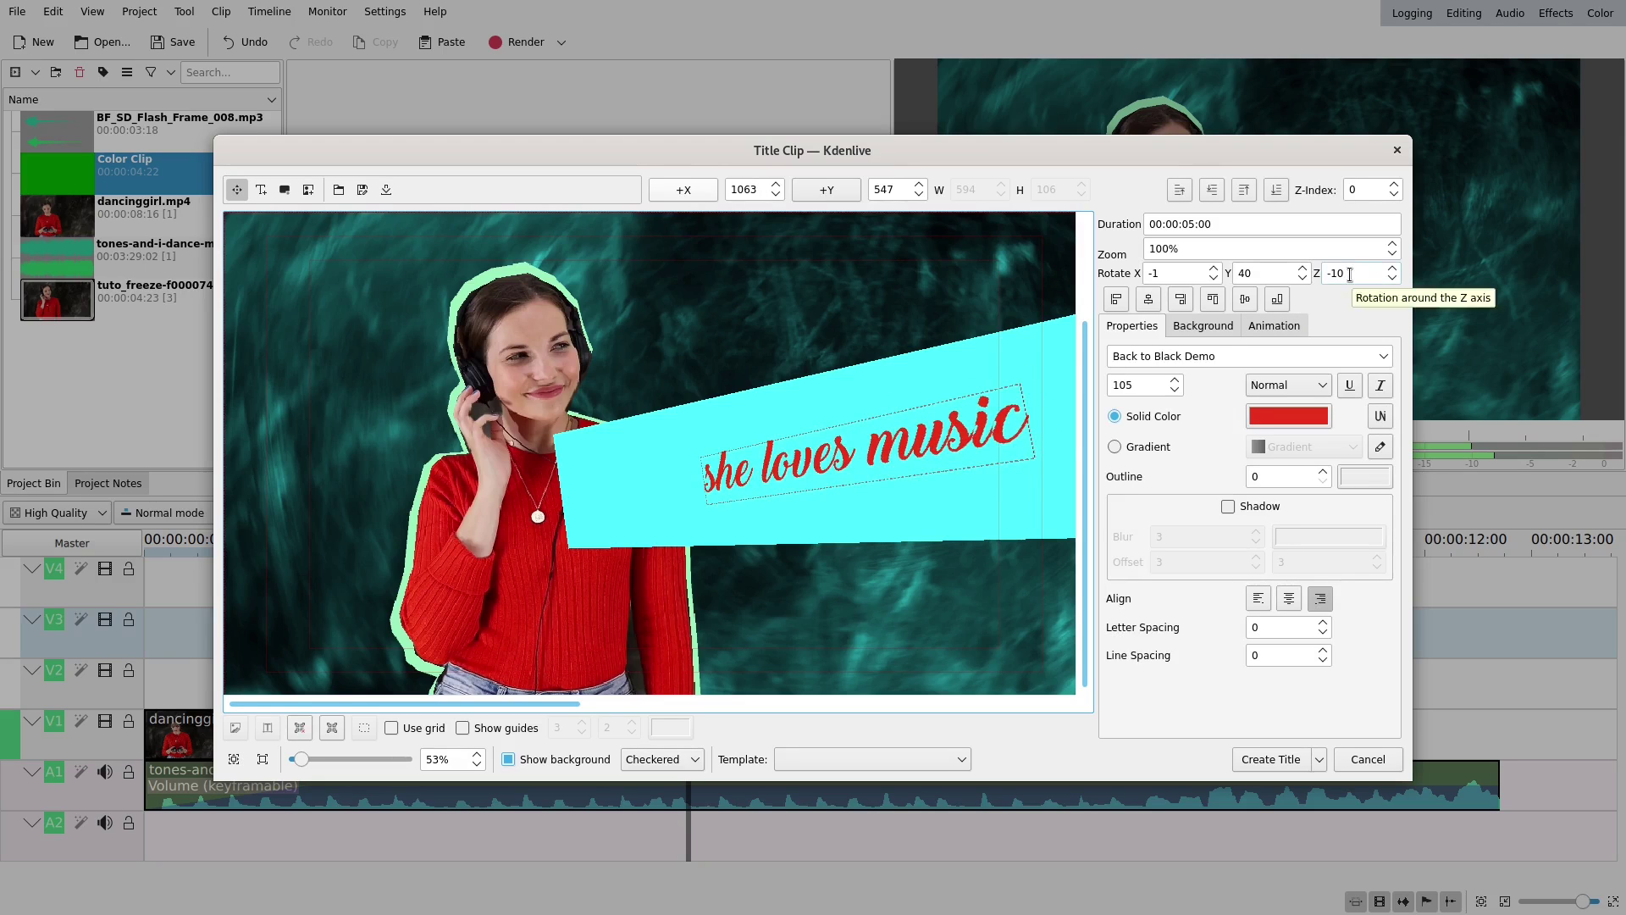
{"action": "scroll", "coordinate": [1350, 274], "scroll_direction": "up", "scroll_amount": 4}
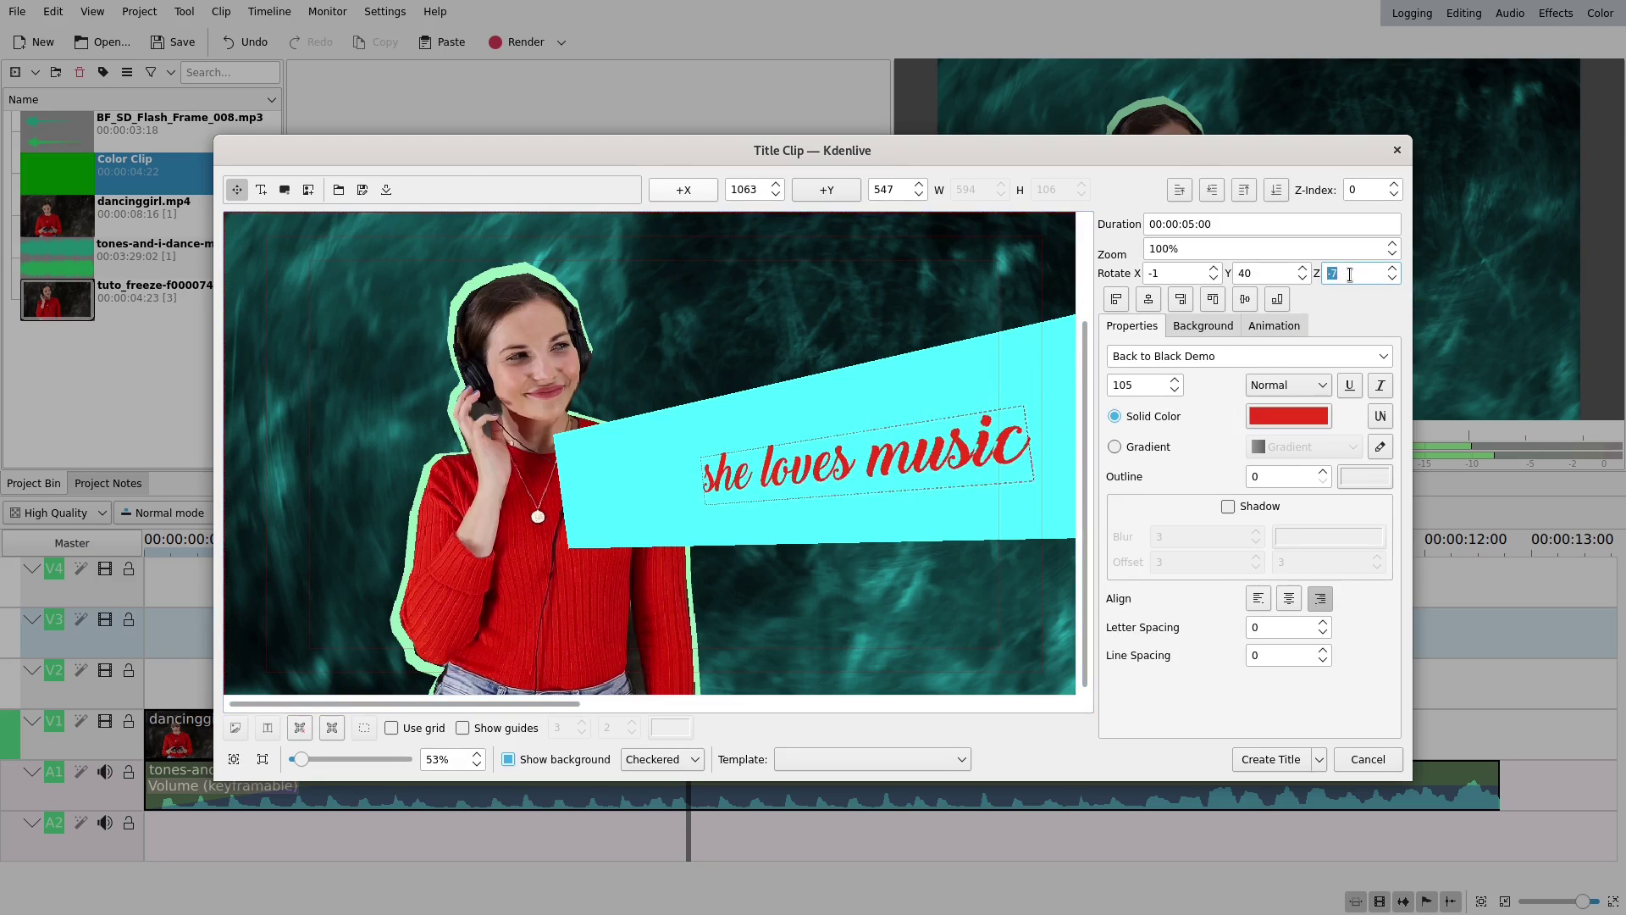
{"action": "left_click", "coordinate": [970, 381]}
{"action": "left_click_drag", "start_coordinate": [716, 398], "coordinate": [724, 475]}
{"action": "left_click_drag", "start_coordinate": [864, 511], "coordinate": [874, 455]}
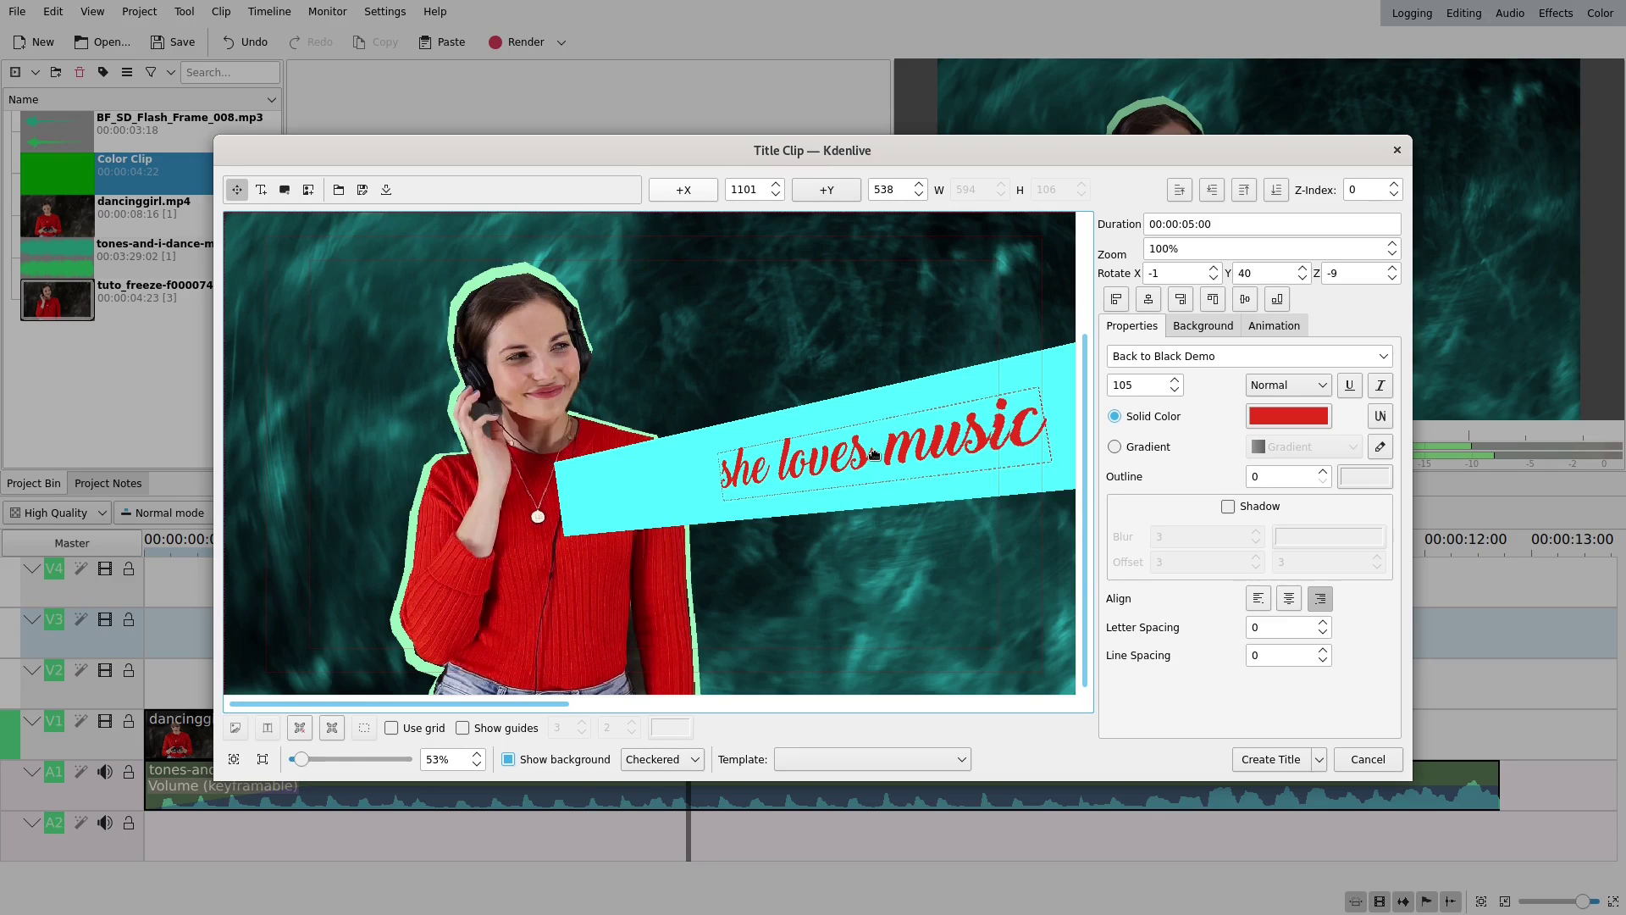
{"action": "left_click", "coordinate": [1258, 759]}
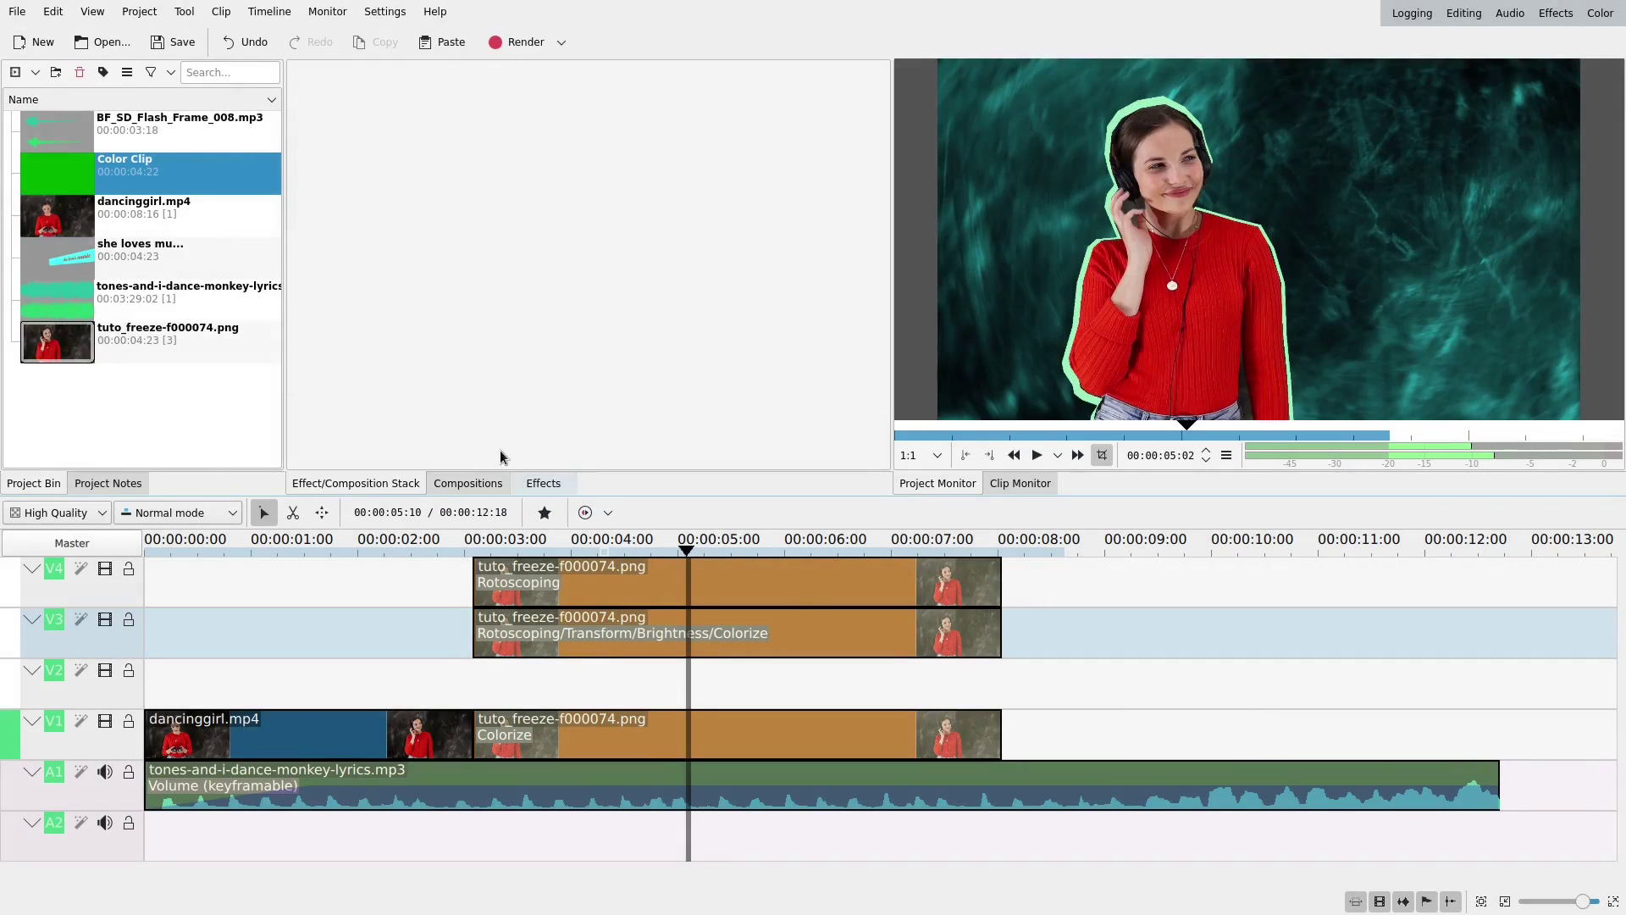
Place the title clip on V2, preview it, and add a composition between V4 and V3
{"action": "left_click_drag", "start_coordinate": [54, 253], "coordinate": [473, 682]}
{"action": "left_click", "coordinate": [669, 548]}
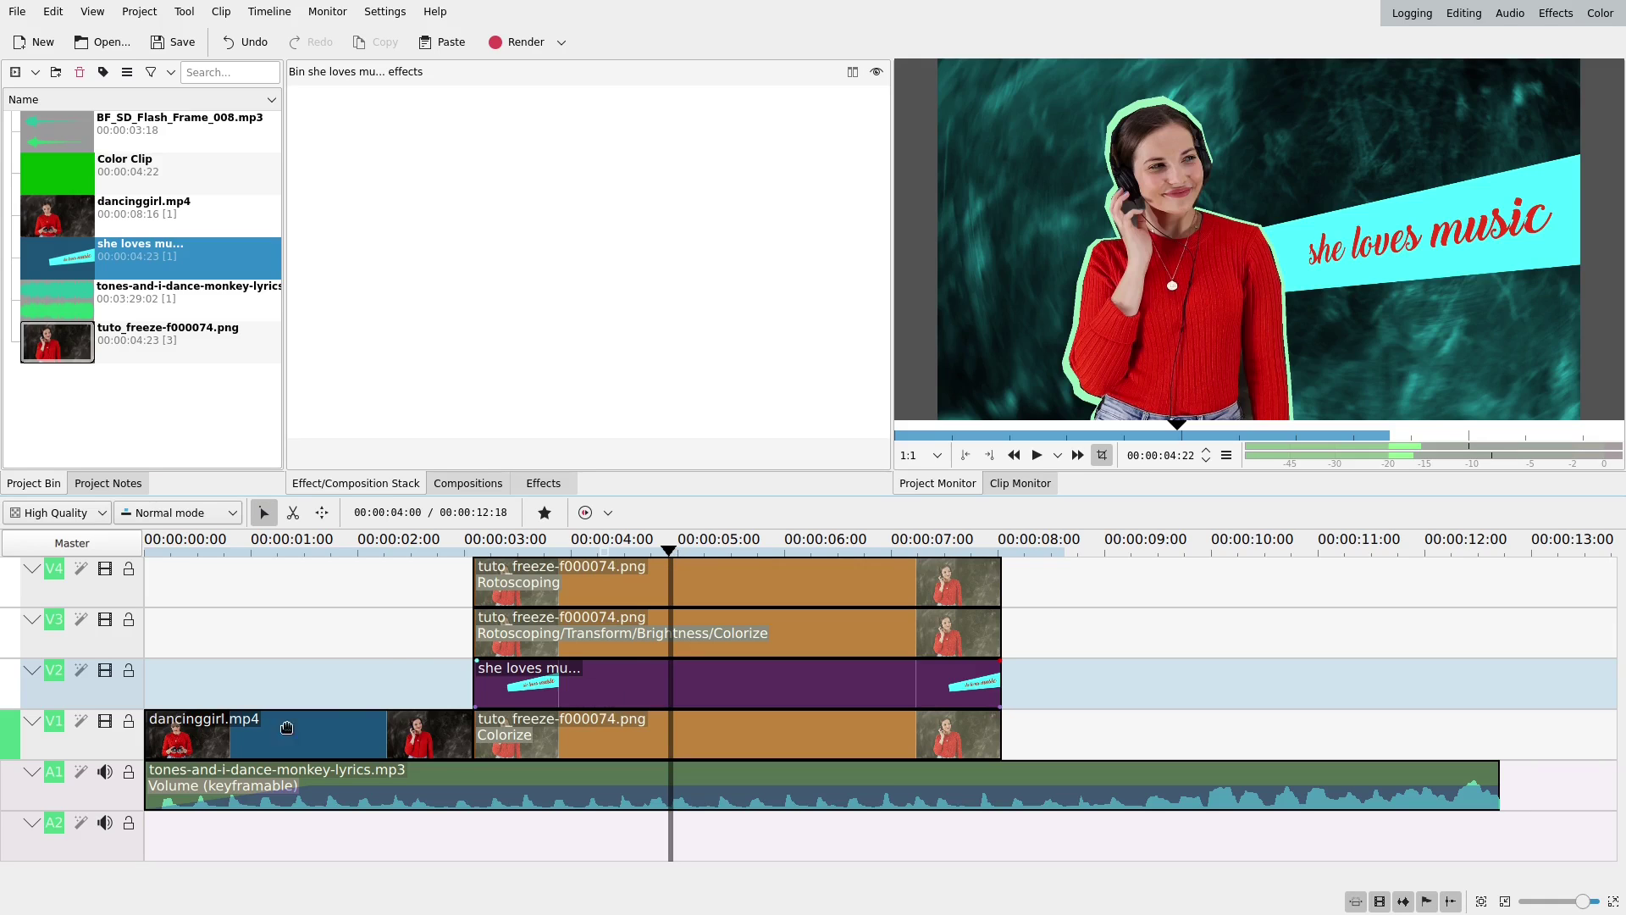
{"action": "left_click", "coordinate": [430, 550]}
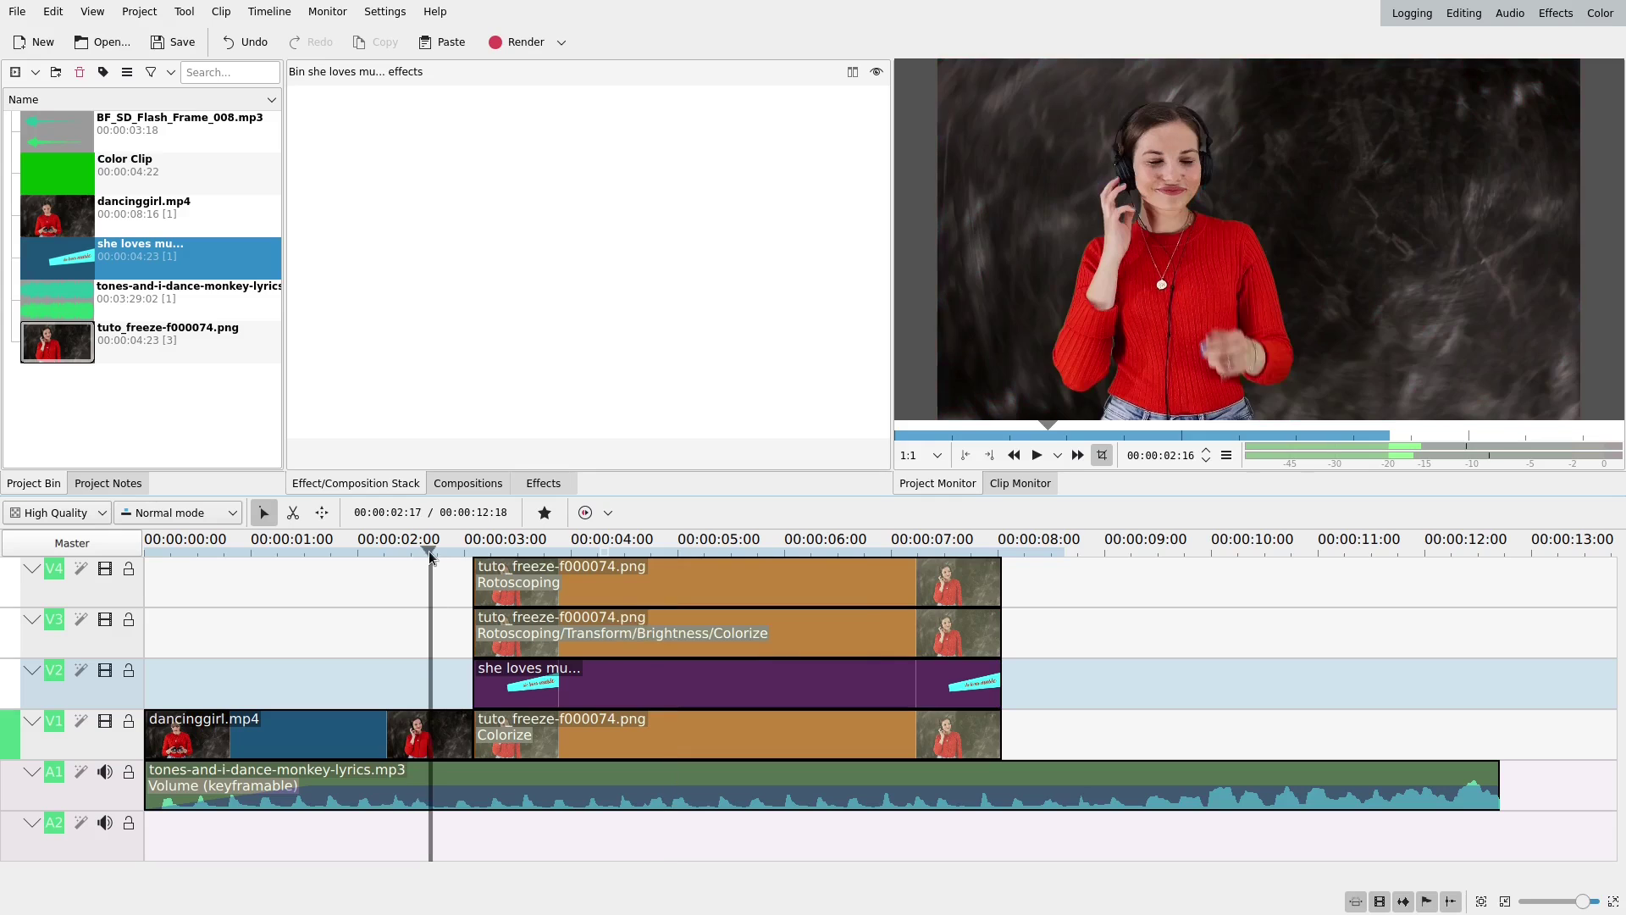
{"action": "left_click", "coordinate": [1036, 456]}
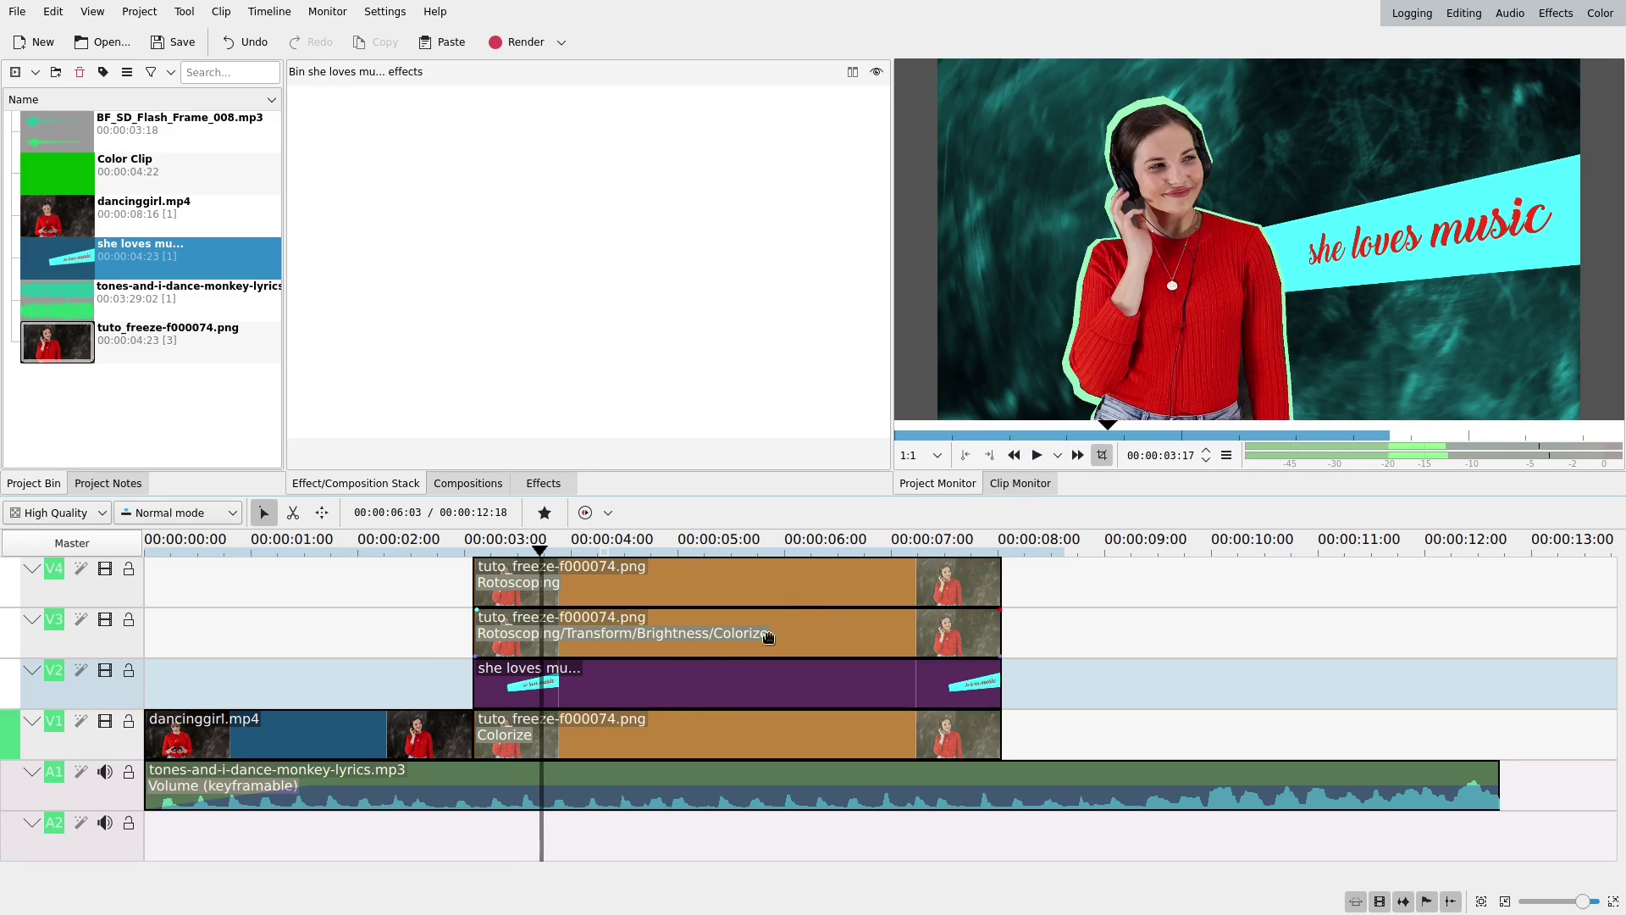
{"action": "left_click", "coordinate": [998, 604]}
Stretch the V3 Wipe composition to the end of the freeze-frame clip
{"action": "left_click_drag", "start_coordinate": [690, 603], "coordinate": [484, 605]}
{"action": "left_click", "coordinate": [406, 72]}
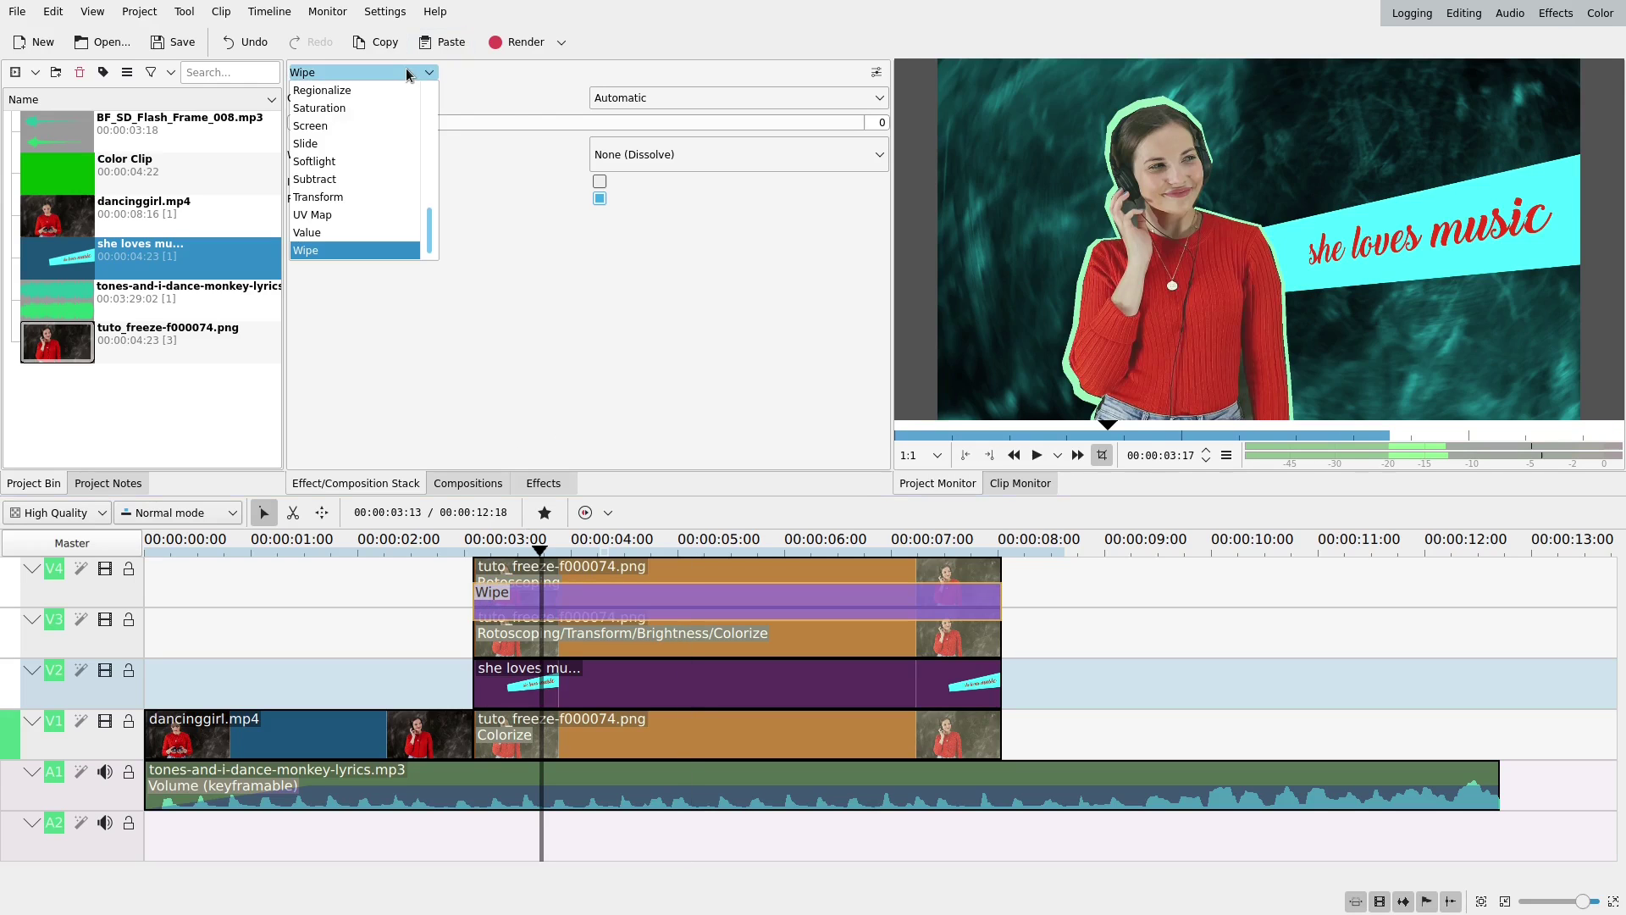
{"action": "scroll", "coordinate": [355, 170], "scroll_direction": "up", "scroll_amount": 10}
{"action": "left_click", "coordinate": [365, 161]}
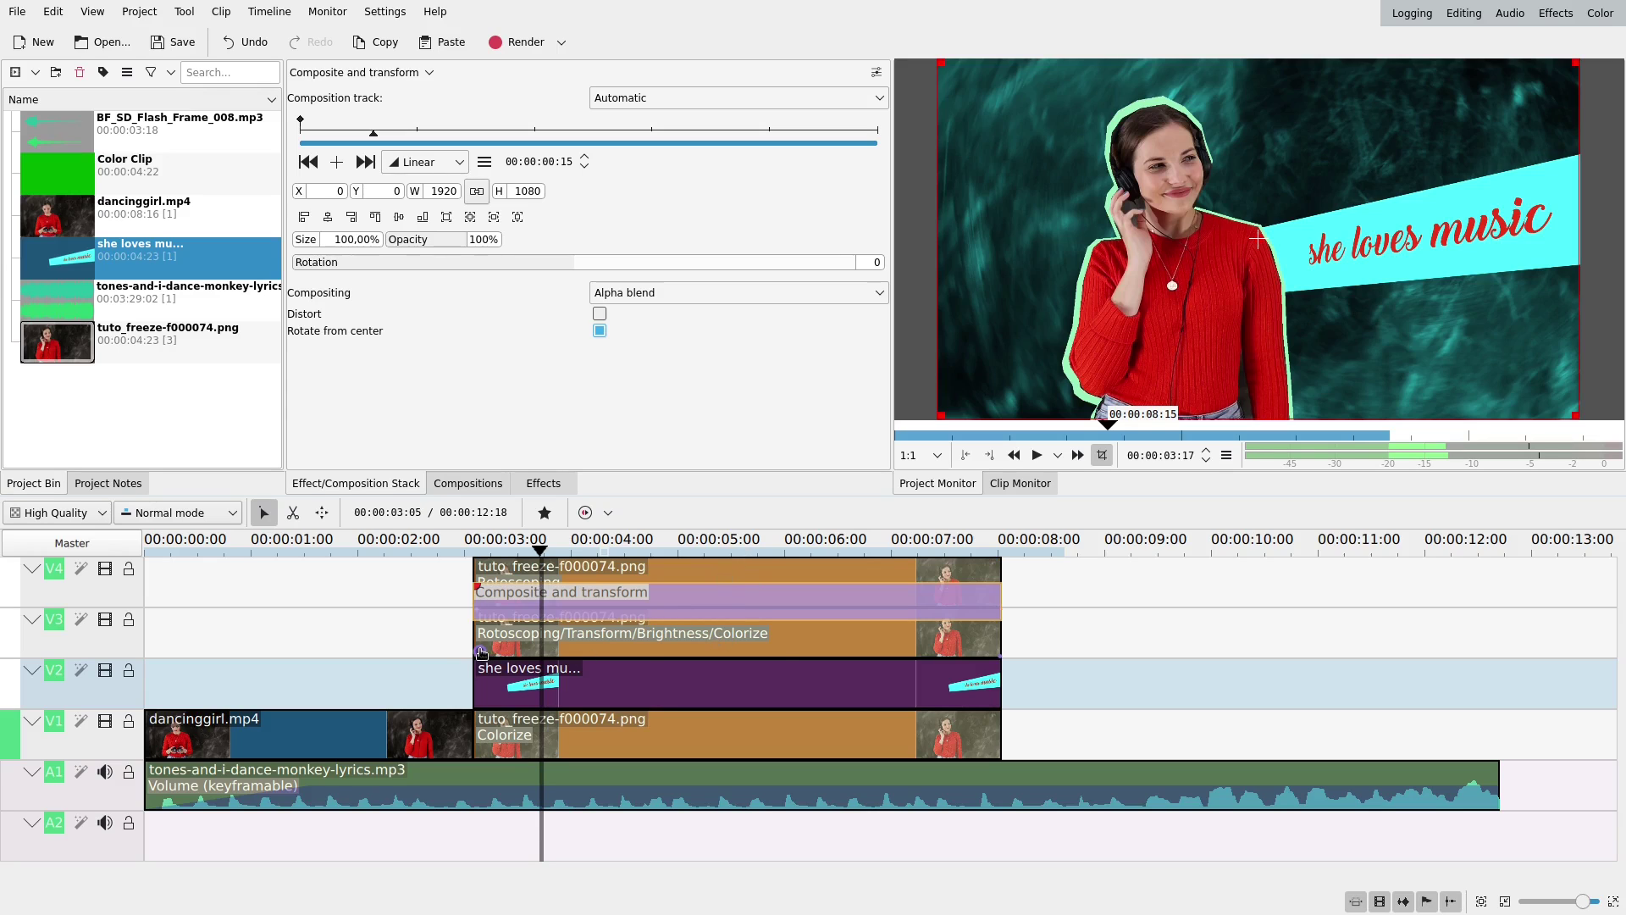
{"action": "key", "text": "ctrl+z"}
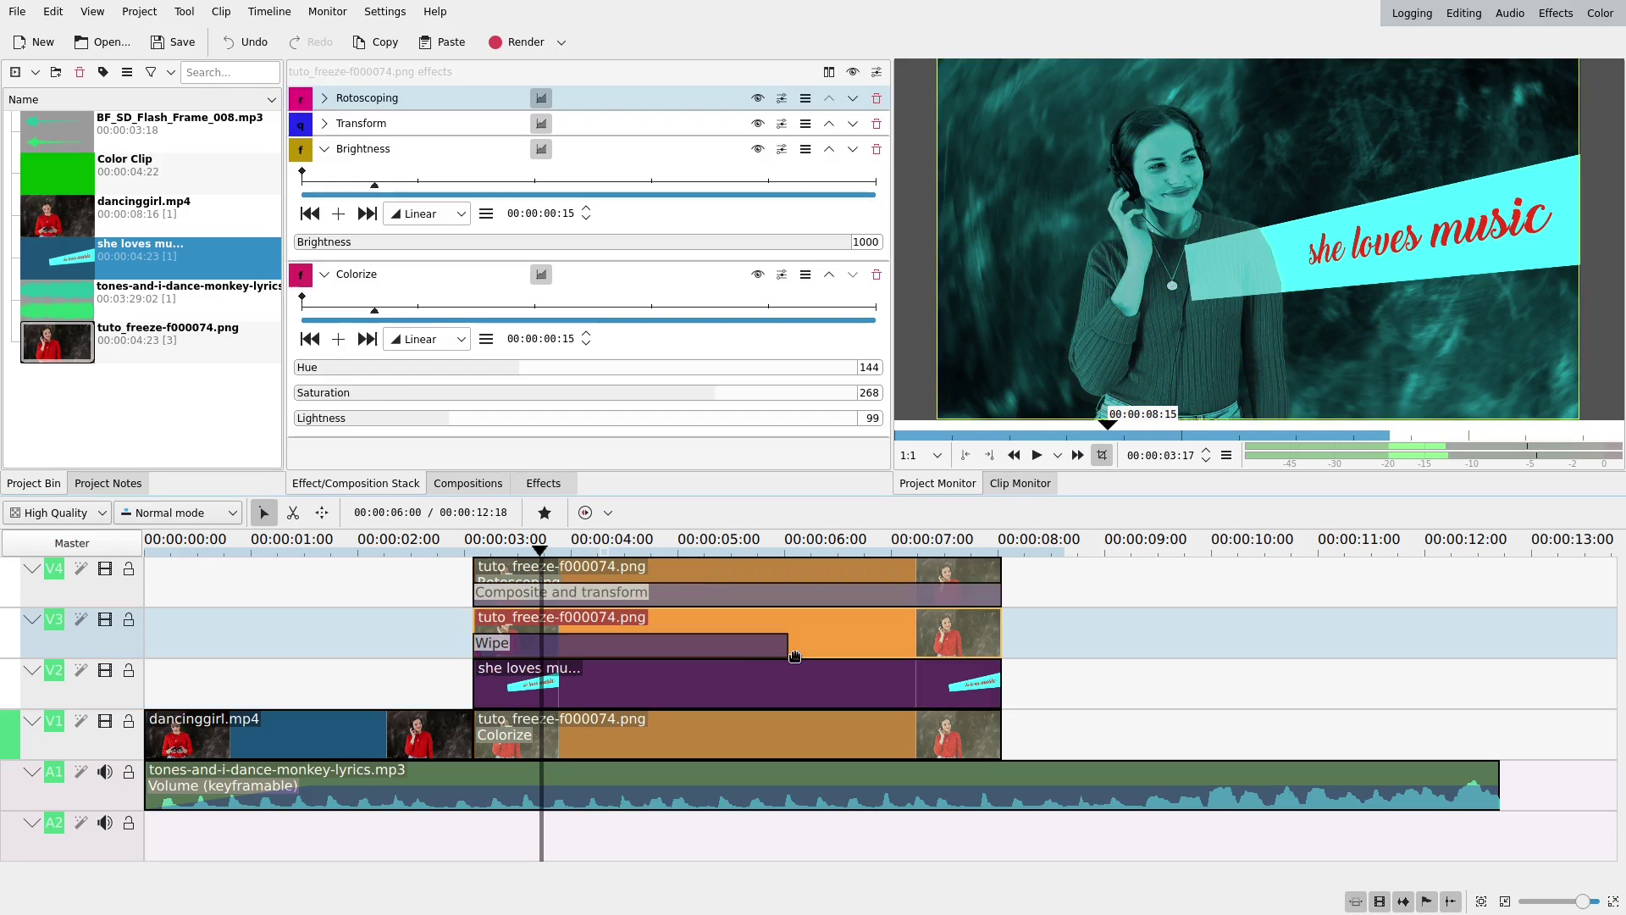
{"action": "left_click", "coordinate": [792, 648]}
{"action": "left_click", "coordinate": [742, 646]}
{"action": "left_click_drag", "start_coordinate": [786, 646], "coordinate": [996, 657]}
Make it a Composite and transform onto V1, zooming to 115% centered at the end
{"action": "left_click", "coordinate": [402, 75]}
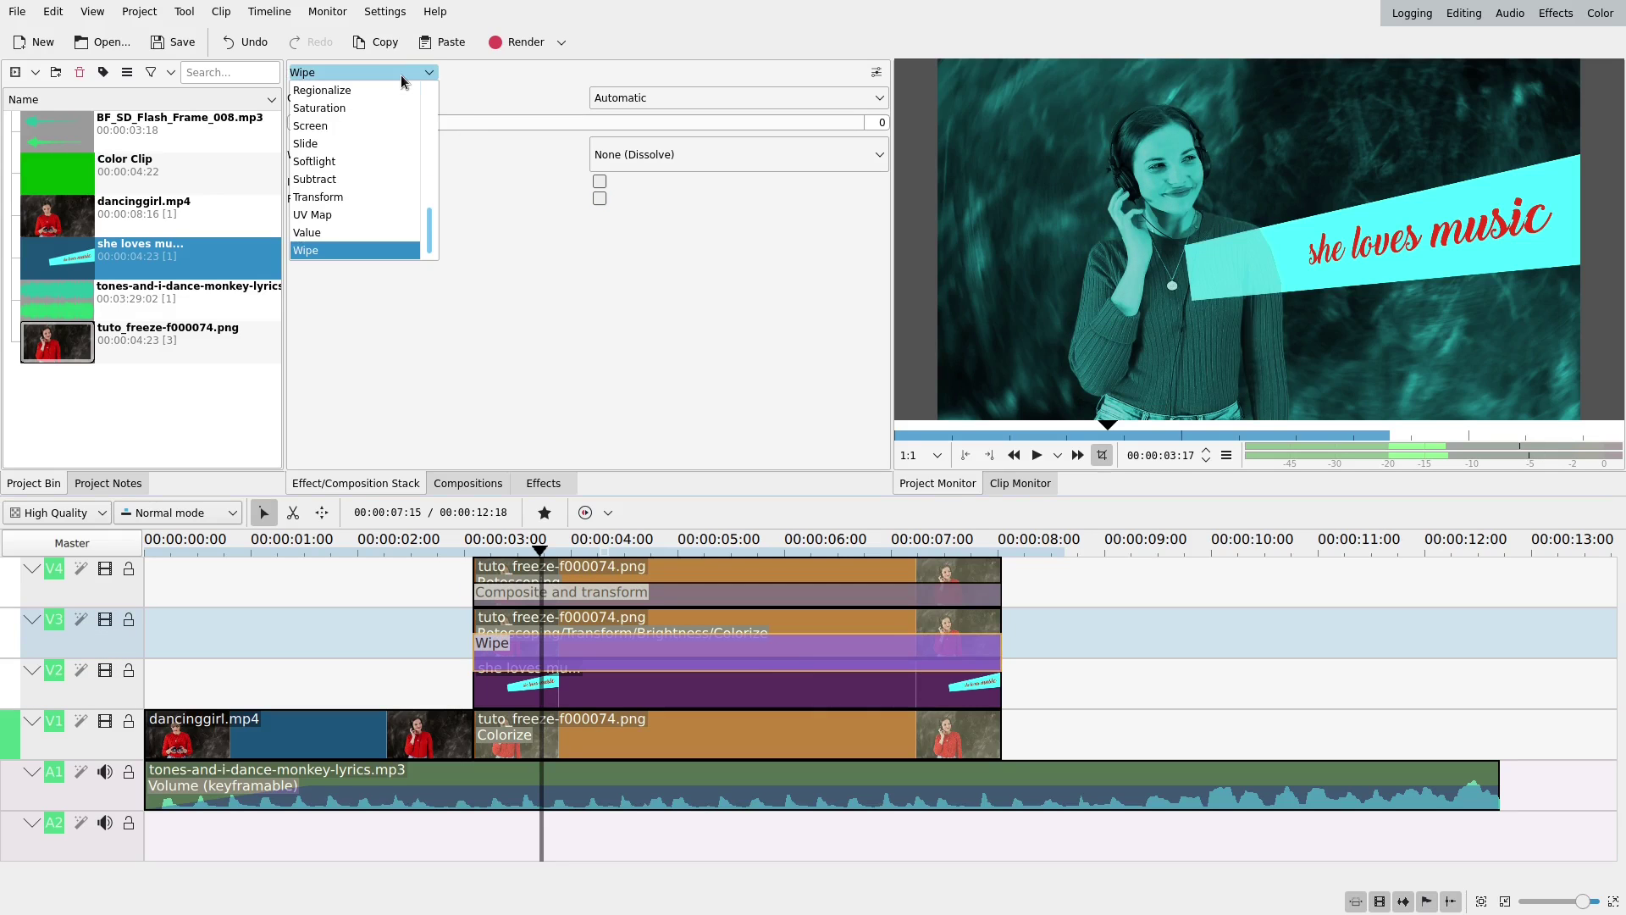
{"action": "scroll", "coordinate": [379, 136], "scroll_direction": "up", "scroll_amount": 5}
{"action": "left_click", "coordinate": [356, 161]}
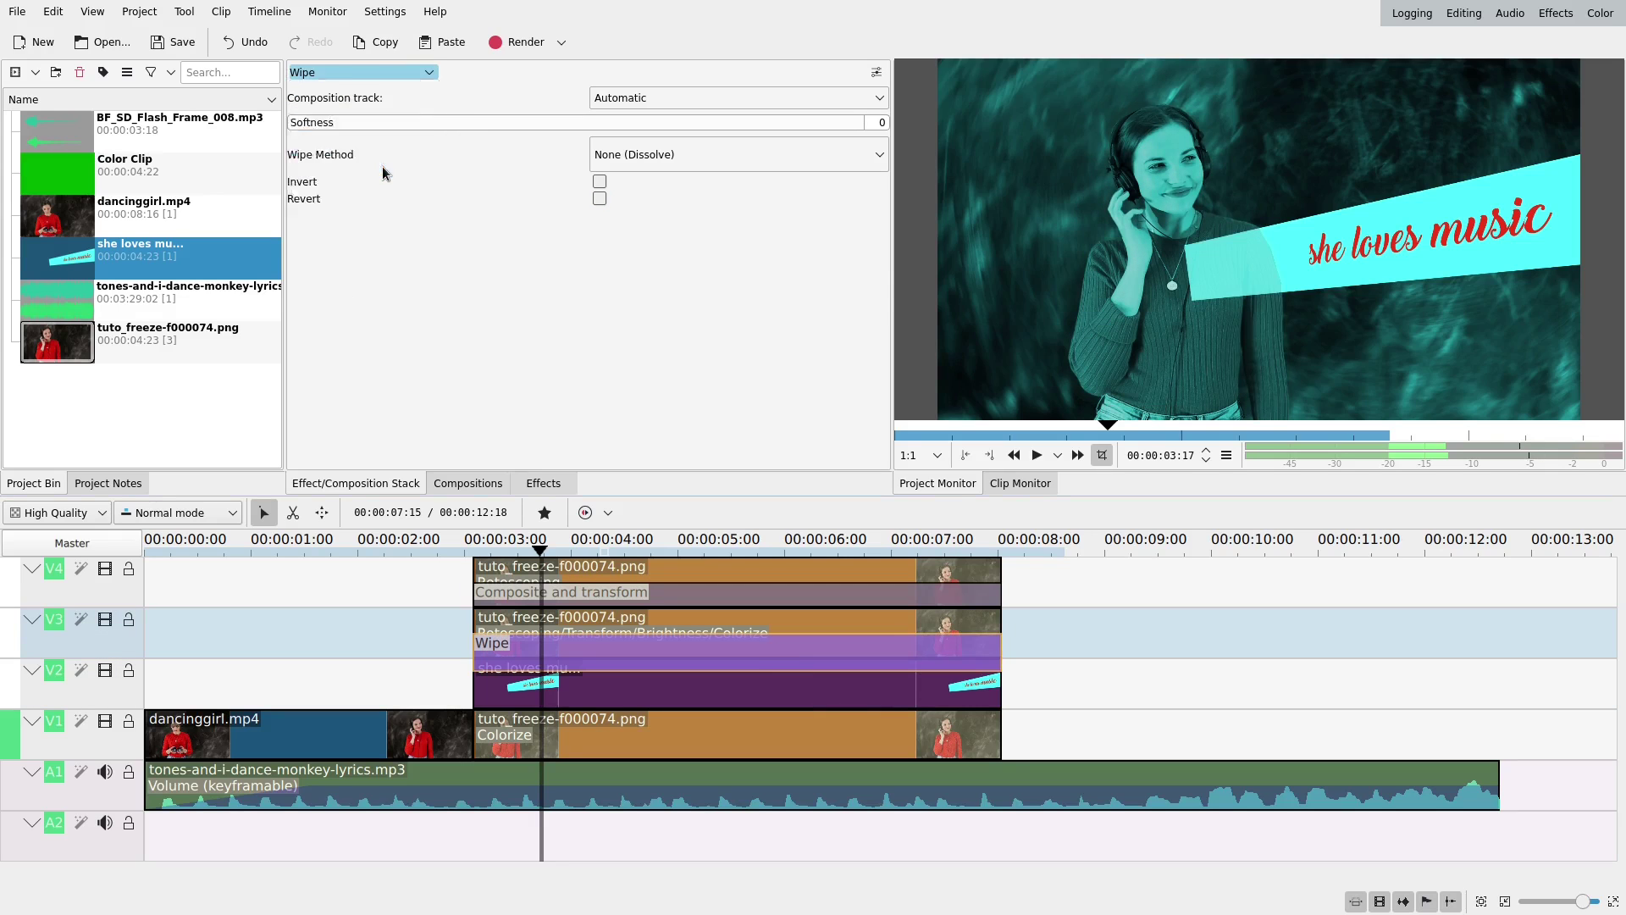
{"action": "left_click", "coordinate": [603, 95]}
{"action": "left_click", "coordinate": [618, 158]}
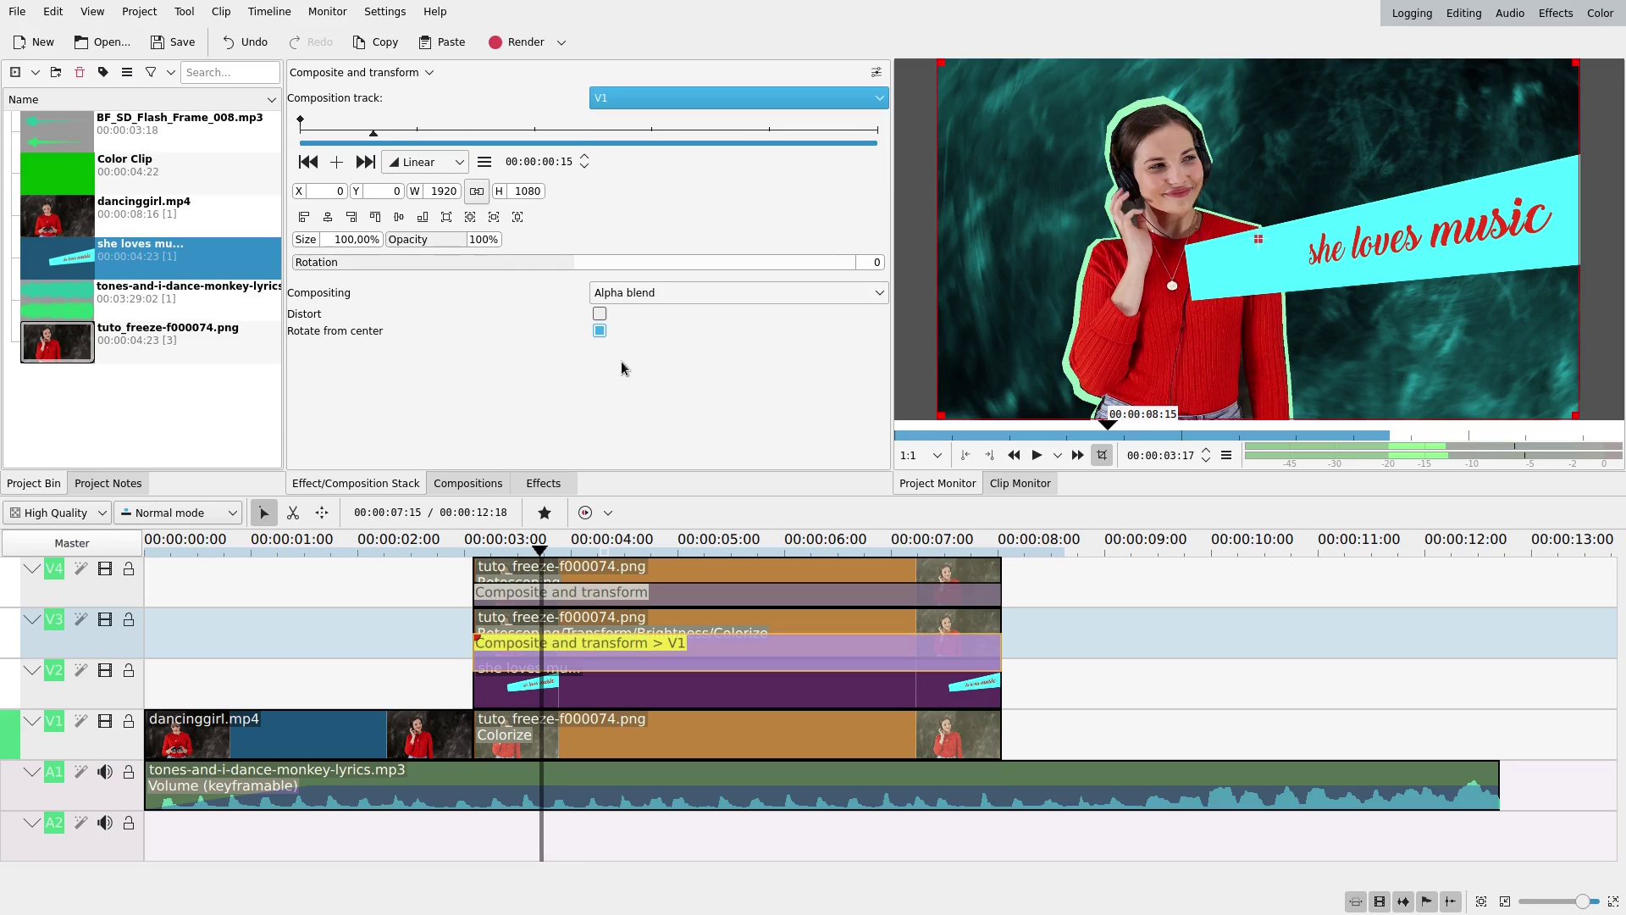
{"action": "left_click", "coordinate": [365, 162]}
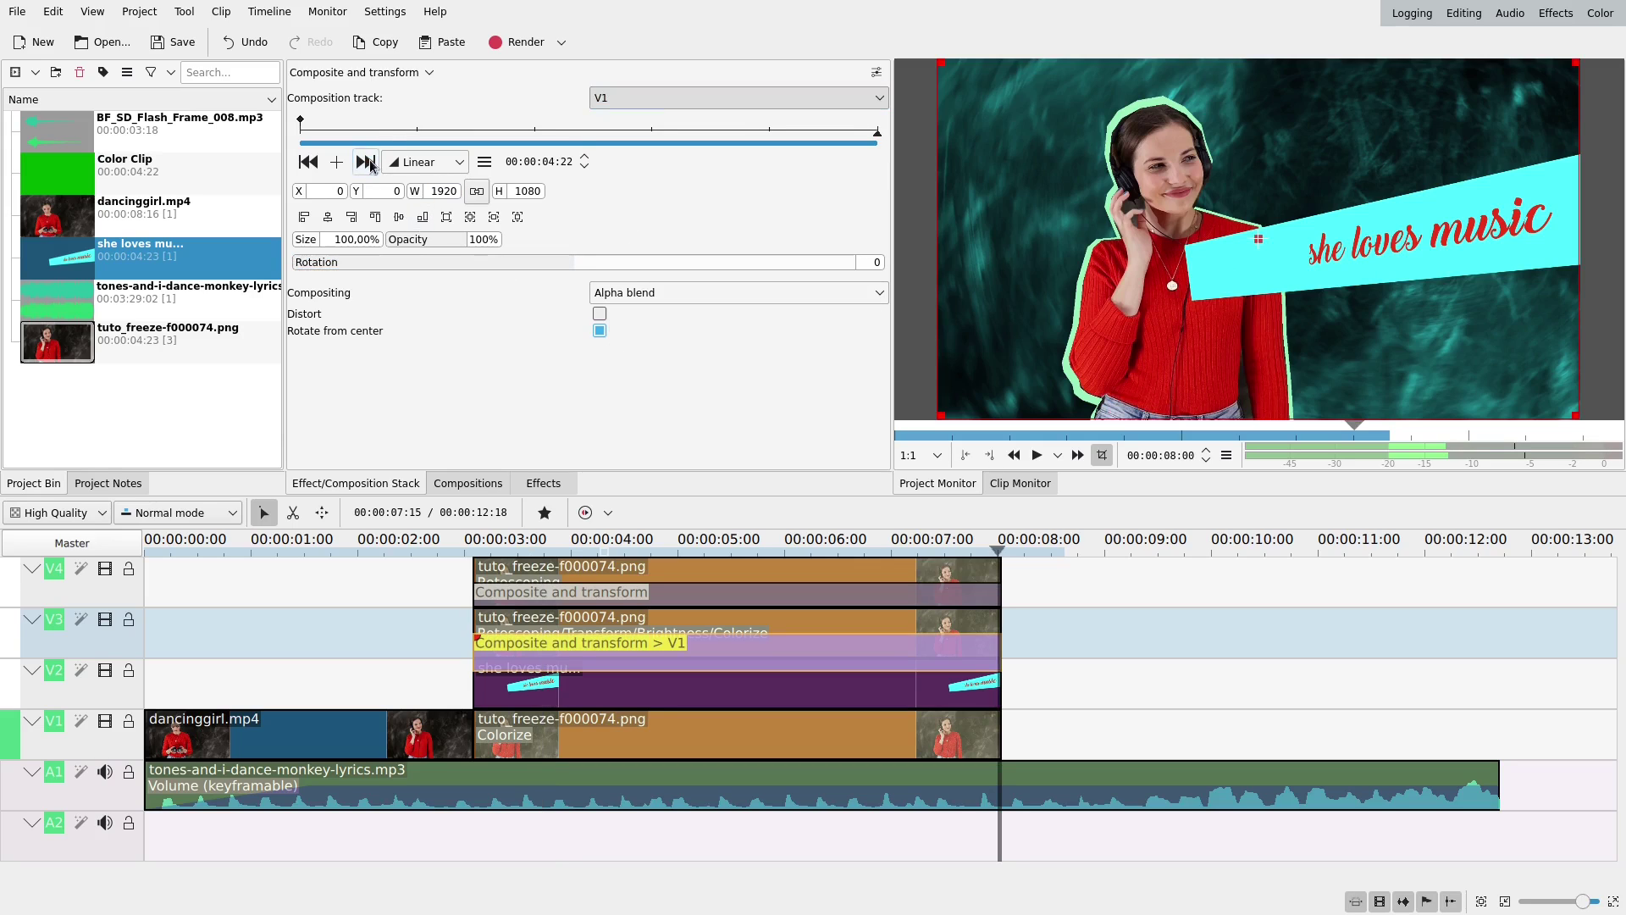
{"action": "left_click", "coordinate": [335, 164]}
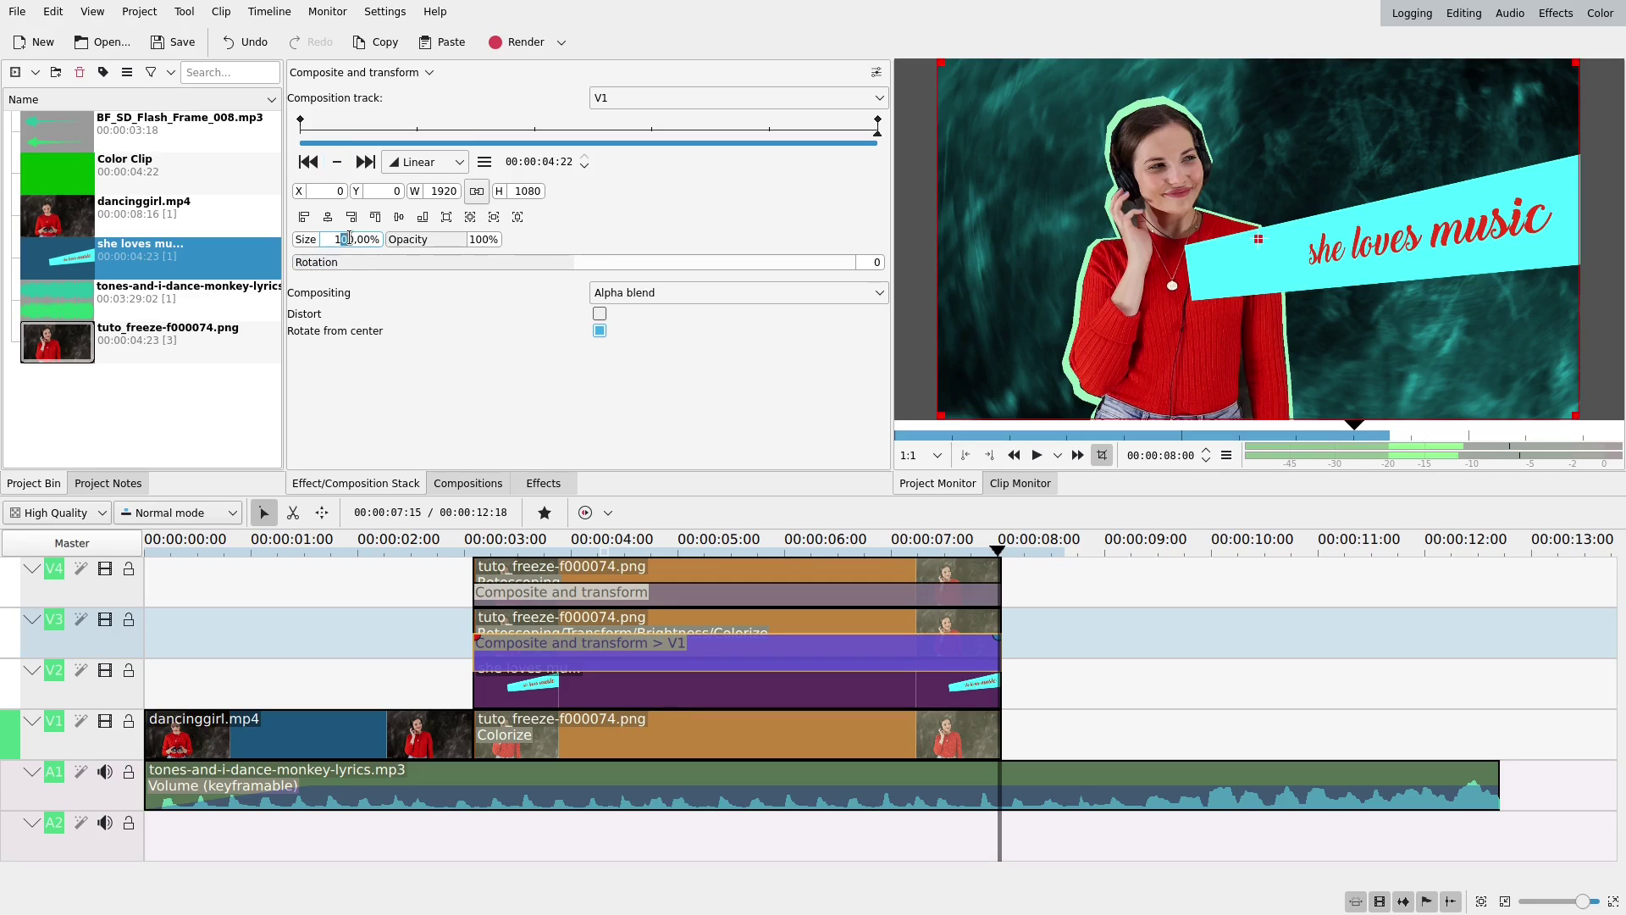
{"action": "type", "text": "115"}
{"action": "left_click", "coordinate": [328, 219]}
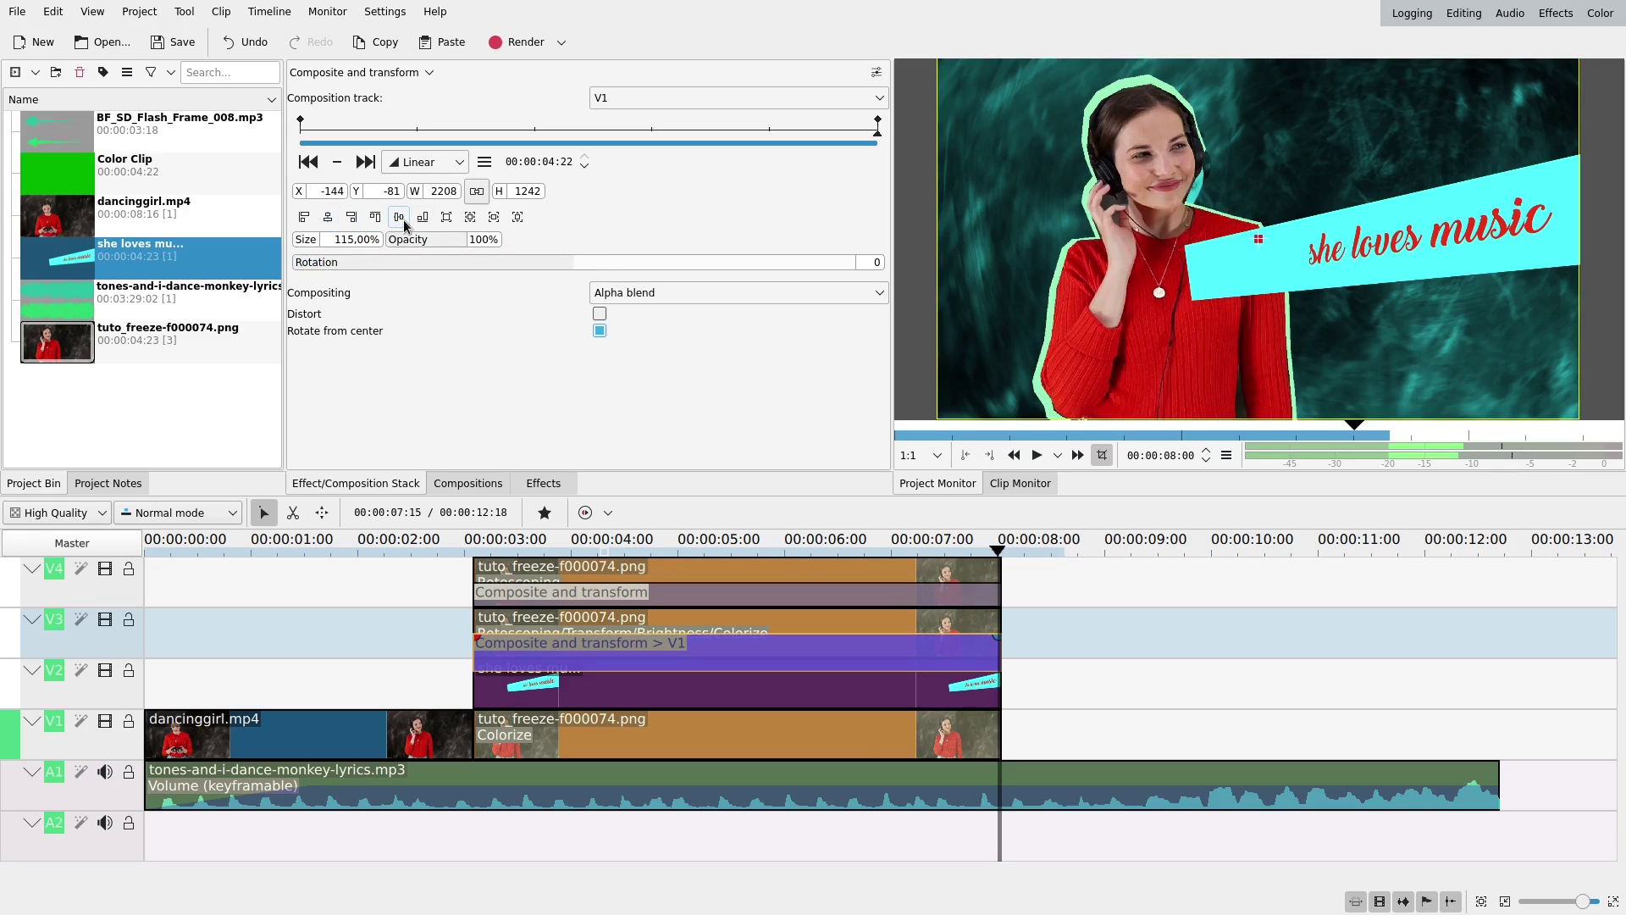
{"action": "left_click", "coordinate": [675, 693]}
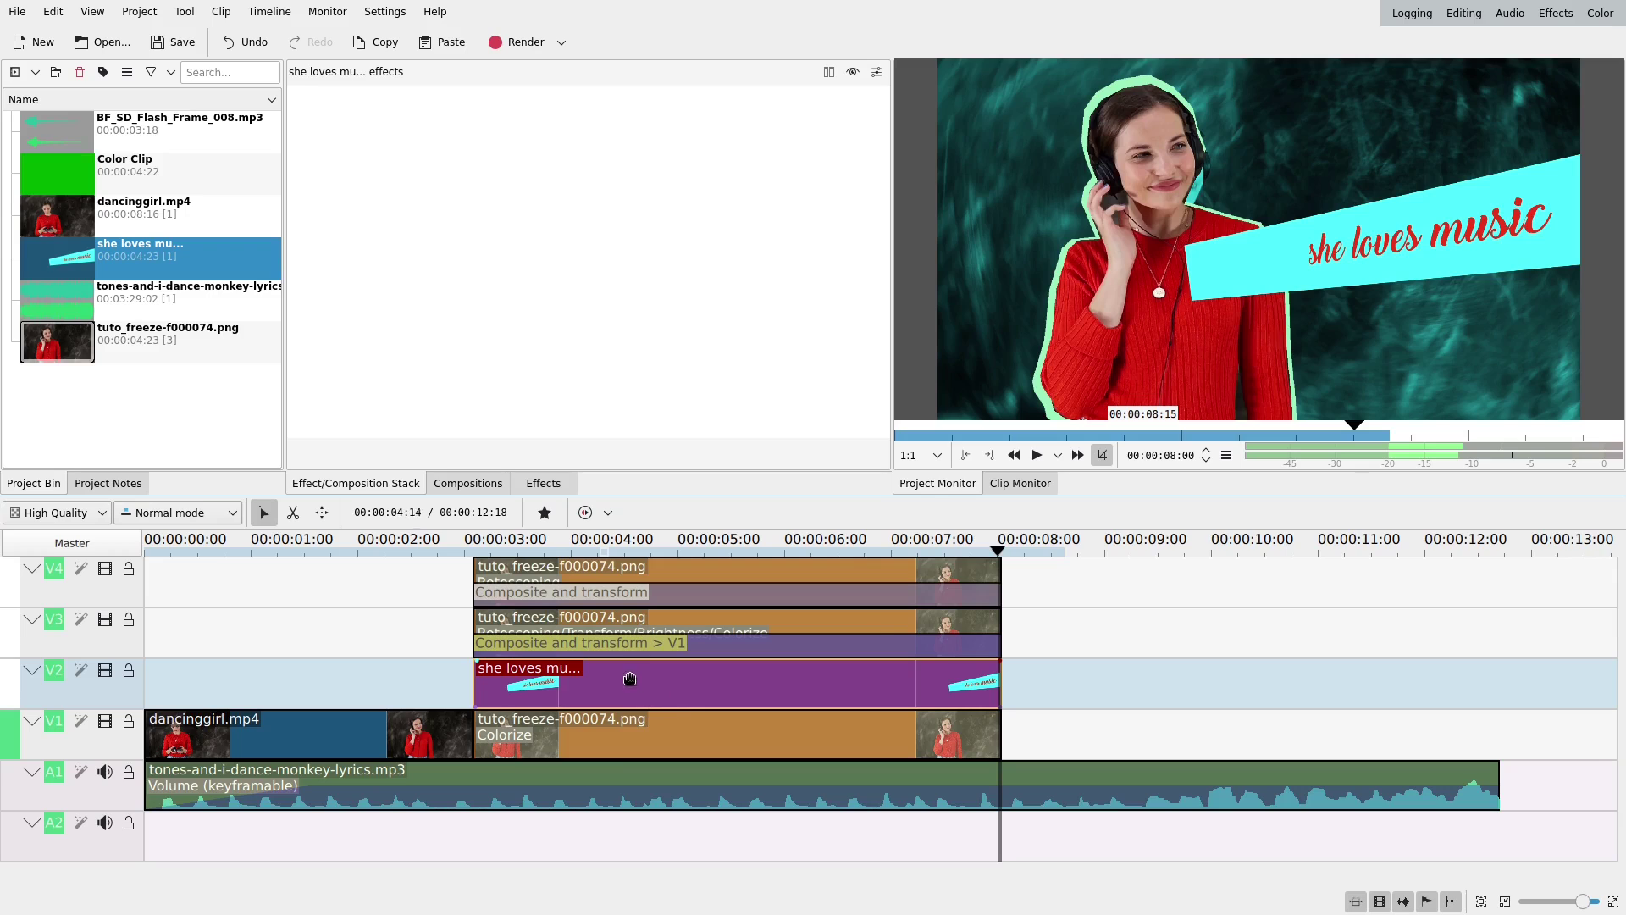
Add a full-length Composite and transform composition under the V2 banner clip
{"action": "left_click", "coordinate": [479, 708]}
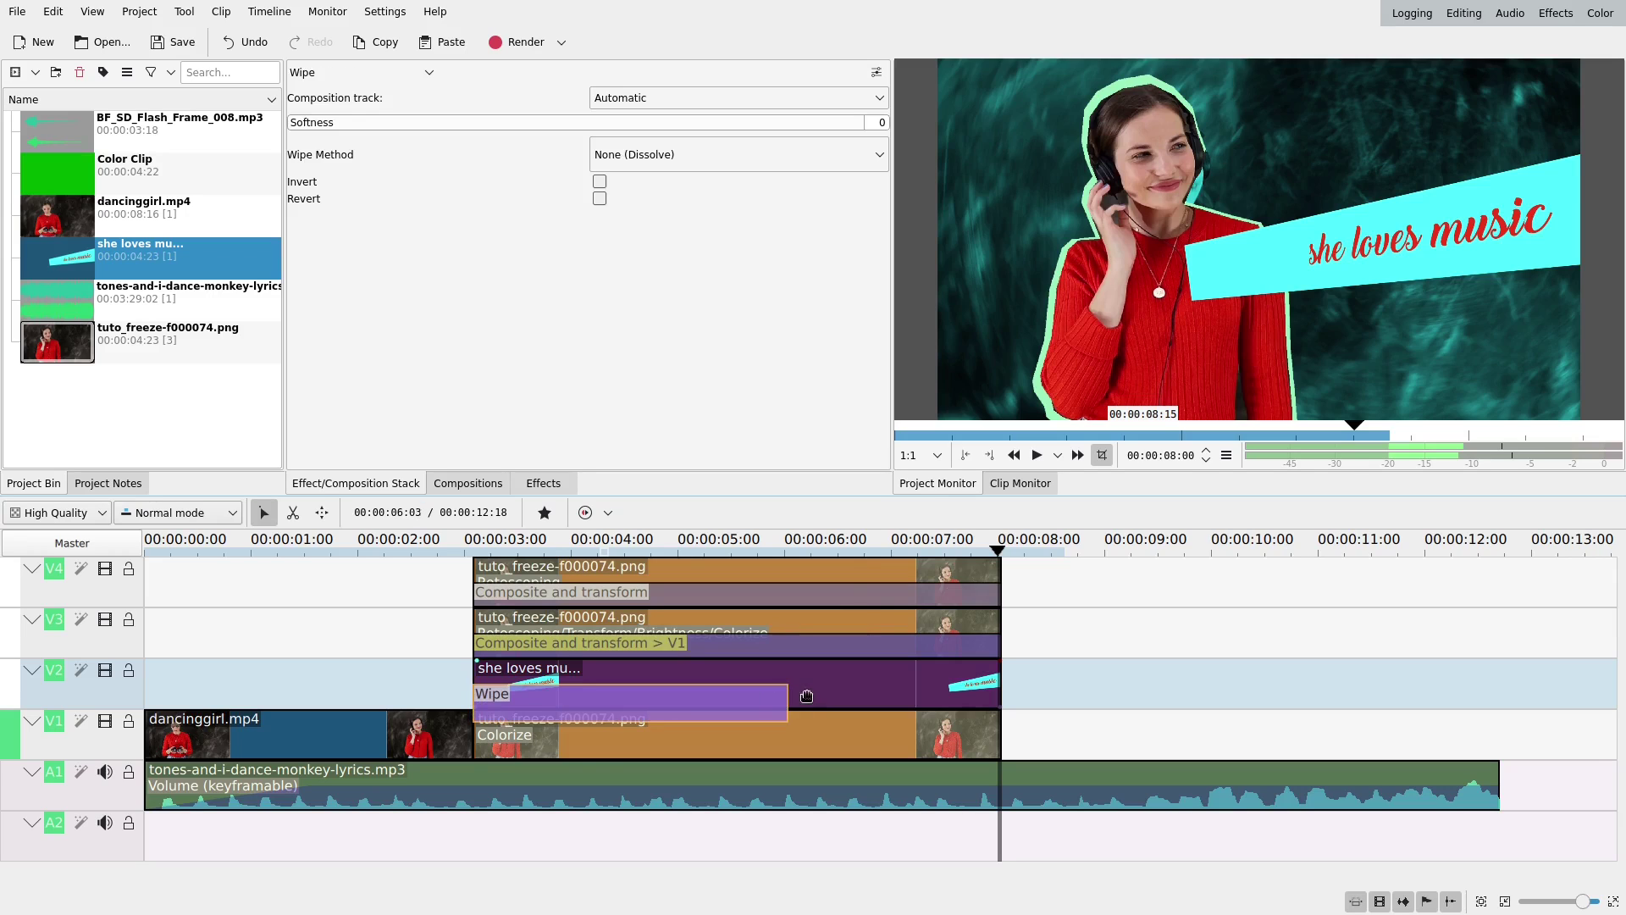
{"action": "left_click_drag", "start_coordinate": [787, 707], "coordinate": [998, 708]}
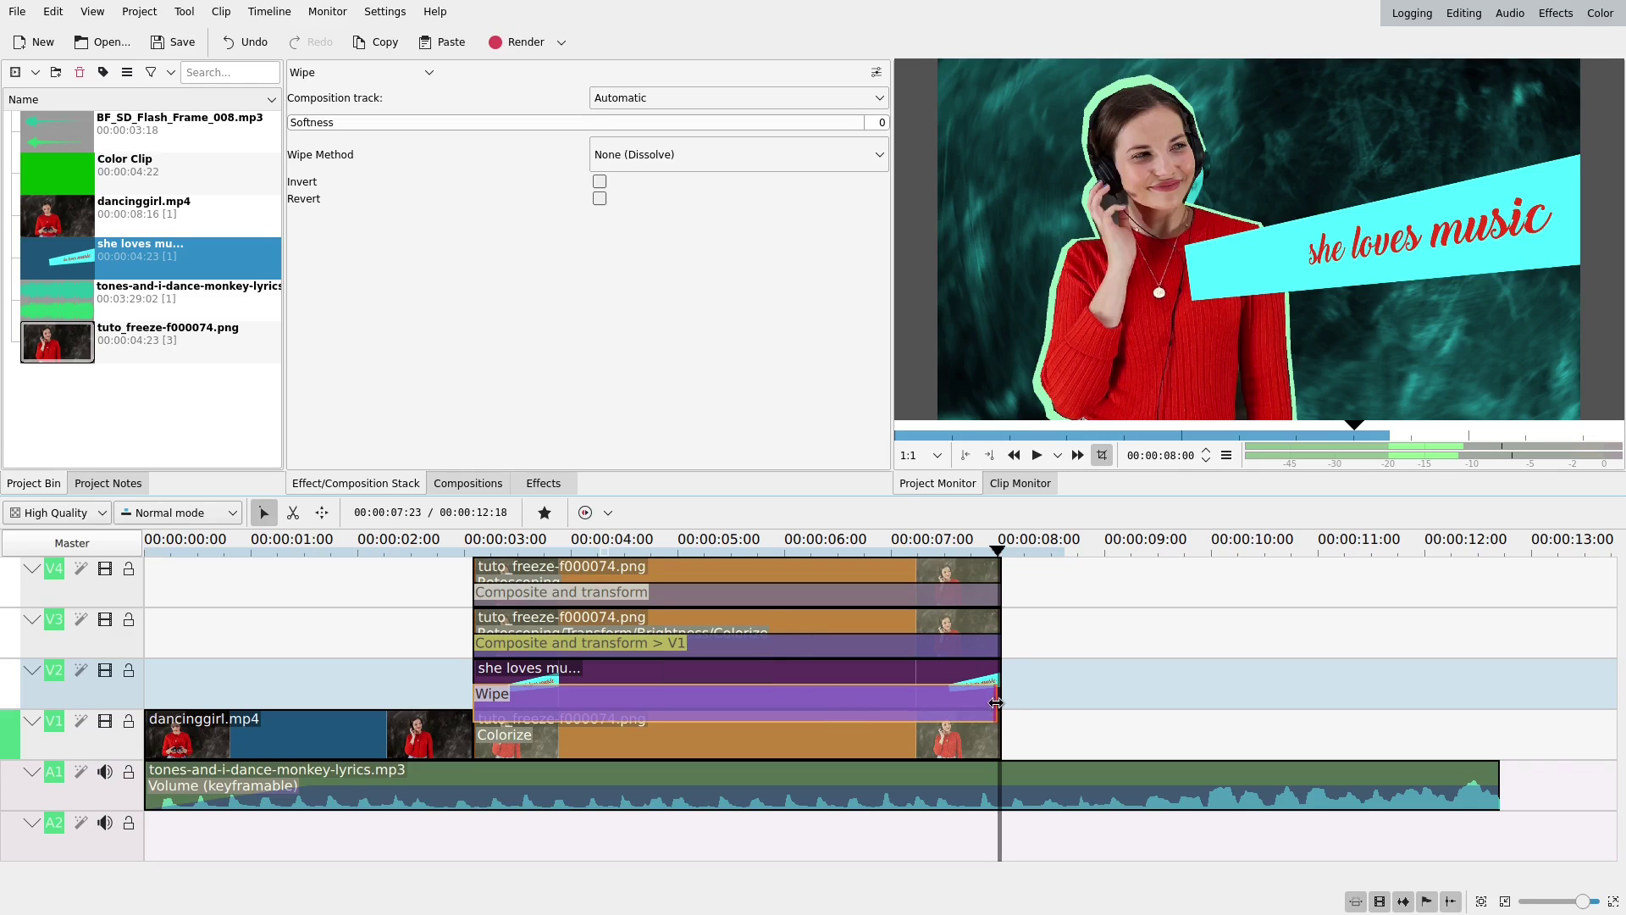
{"action": "left_click_drag", "start_coordinate": [1000, 703], "coordinate": [1002, 702]}
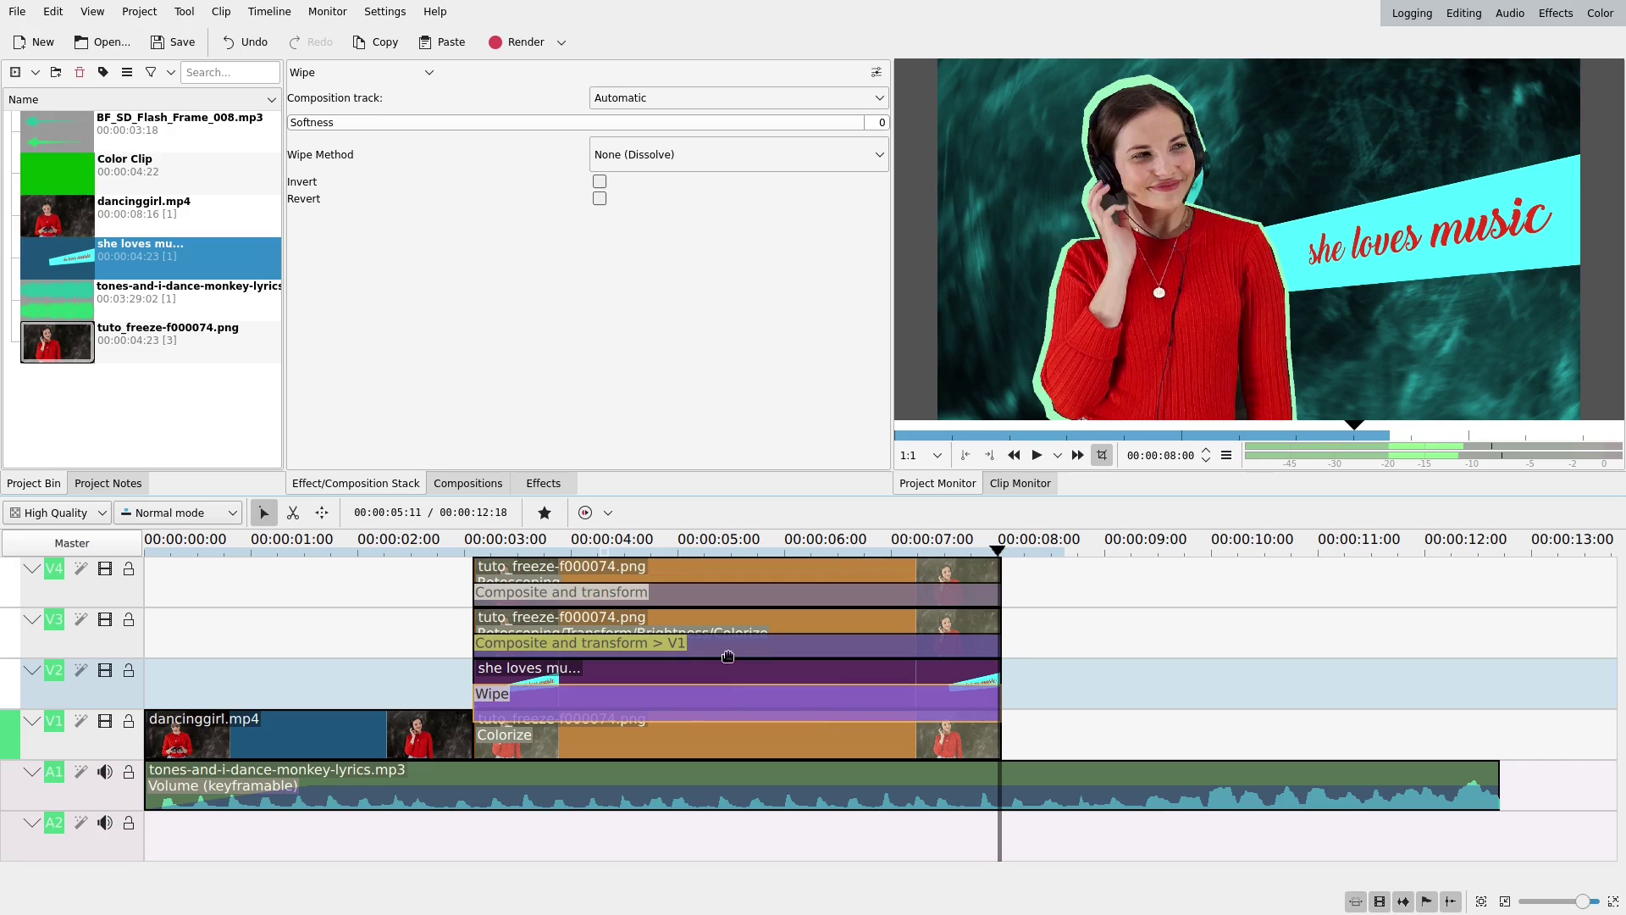
{"action": "left_click", "coordinate": [398, 72]}
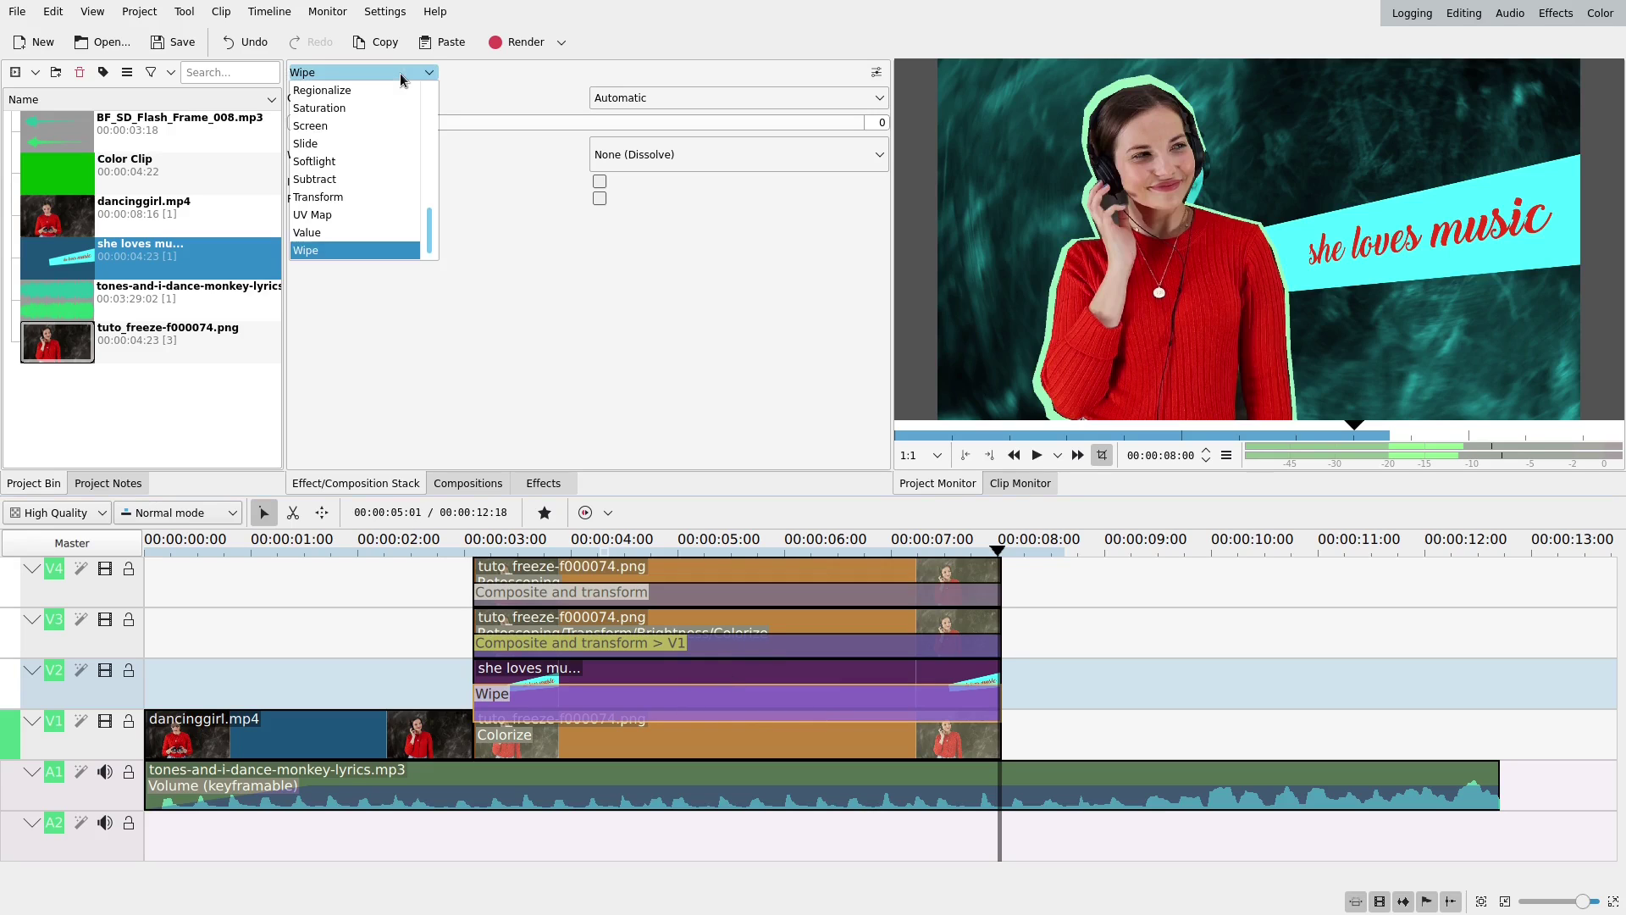
{"action": "scroll", "coordinate": [395, 152], "scroll_direction": "up", "scroll_amount": 5}
{"action": "left_click", "coordinate": [395, 160]}
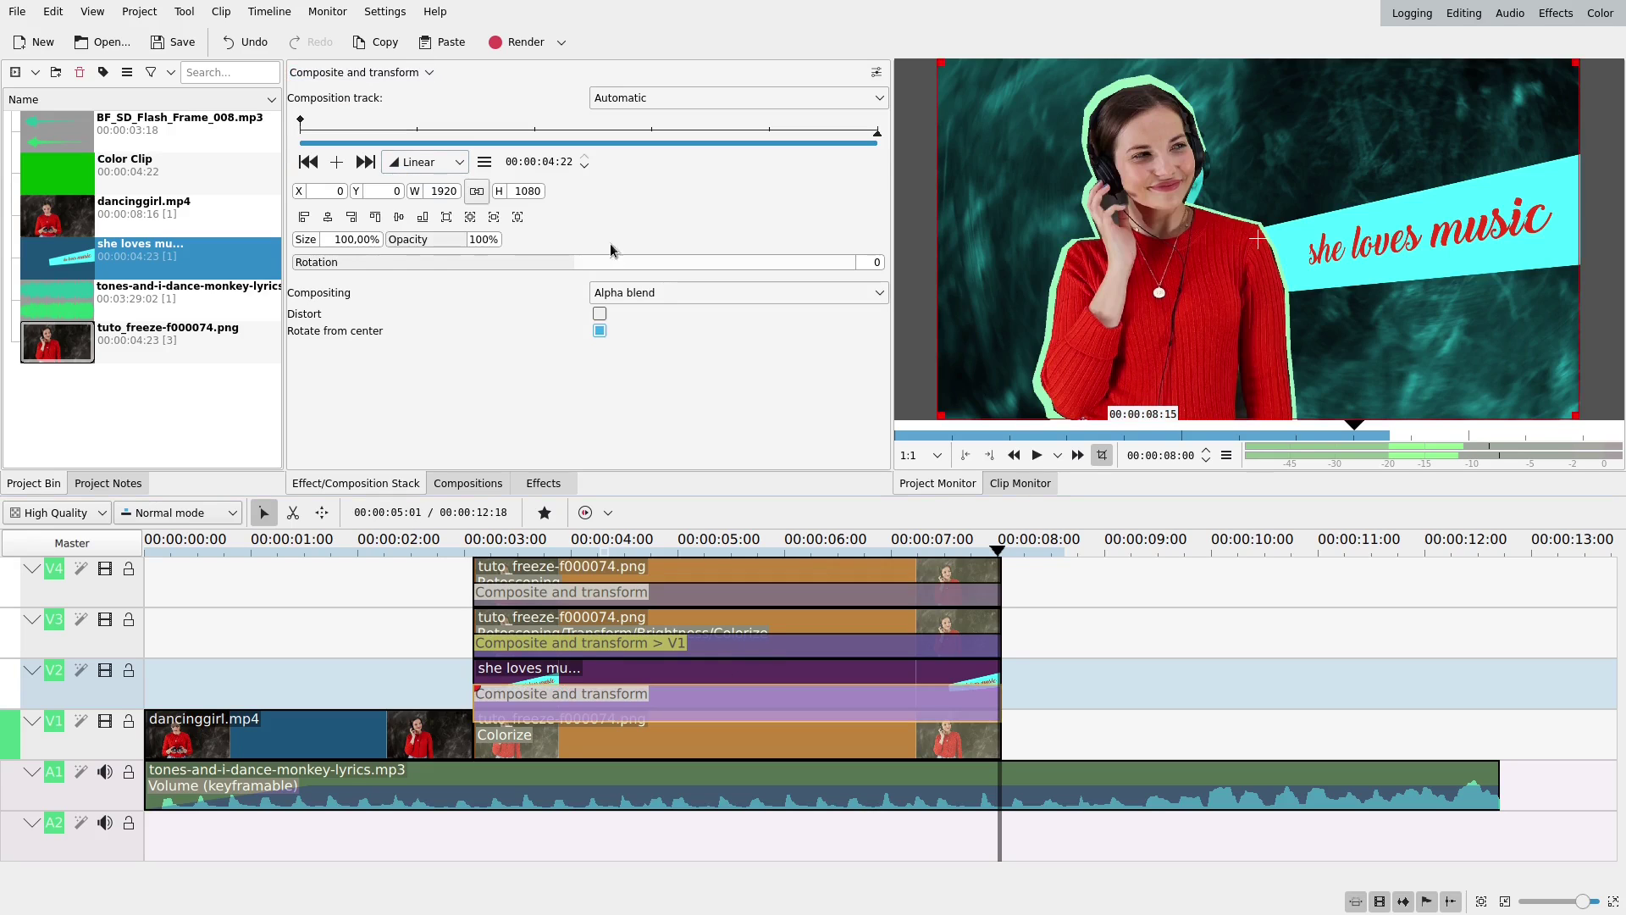
Keyframe the banner to start at 110% shifted left and end at 100%
{"action": "left_click", "coordinate": [340, 168]}
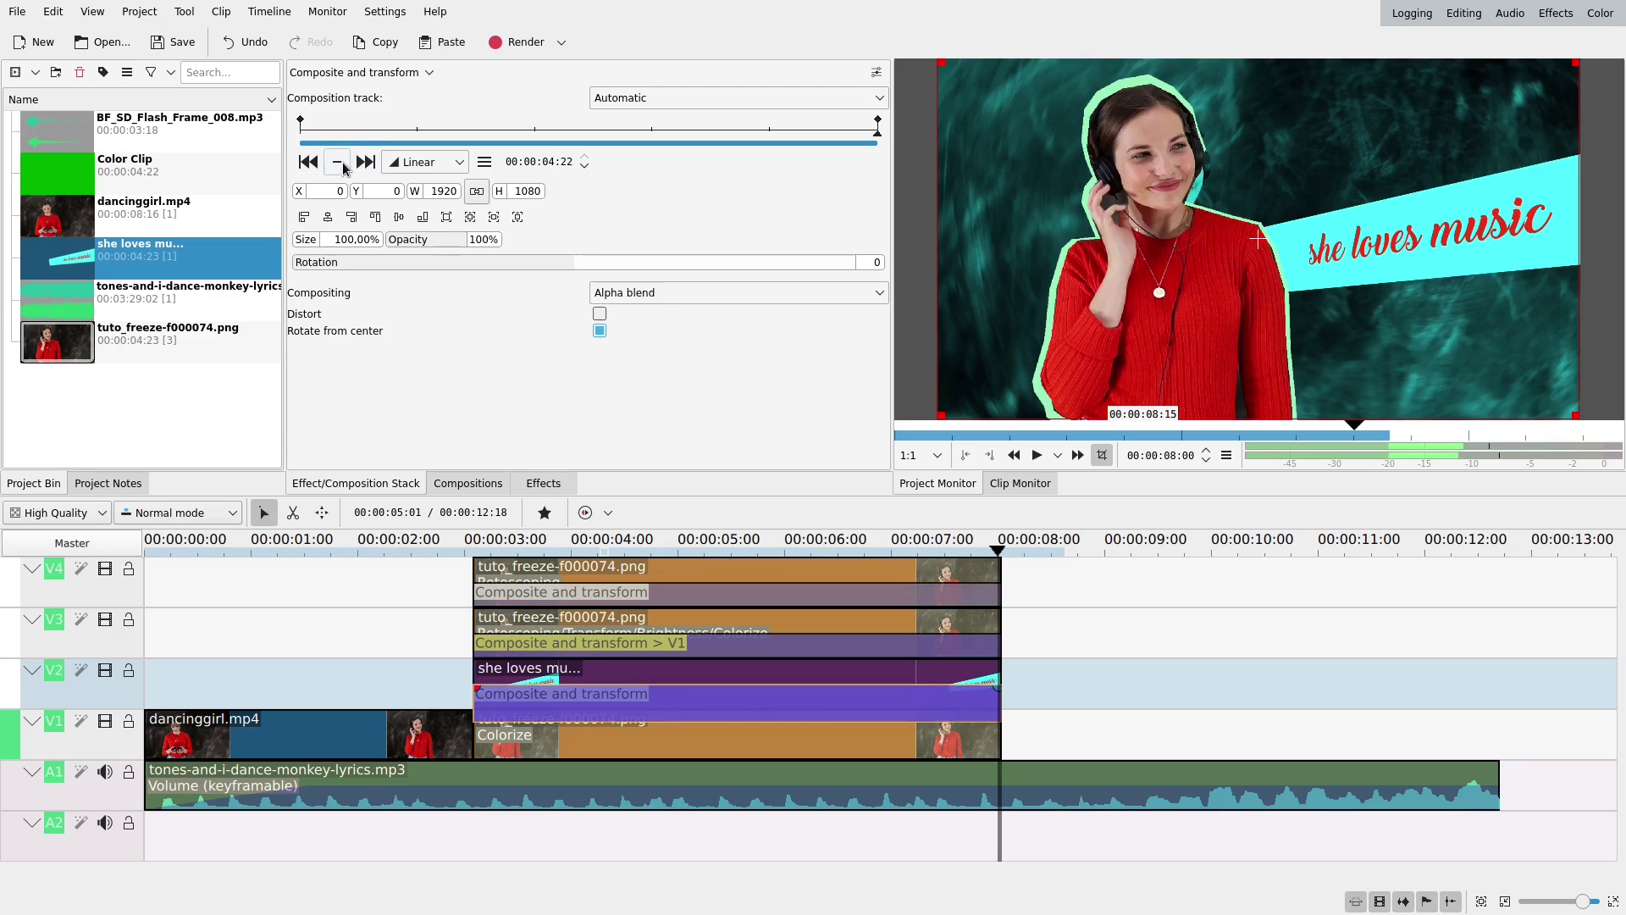
{"action": "left_click", "coordinate": [309, 162]}
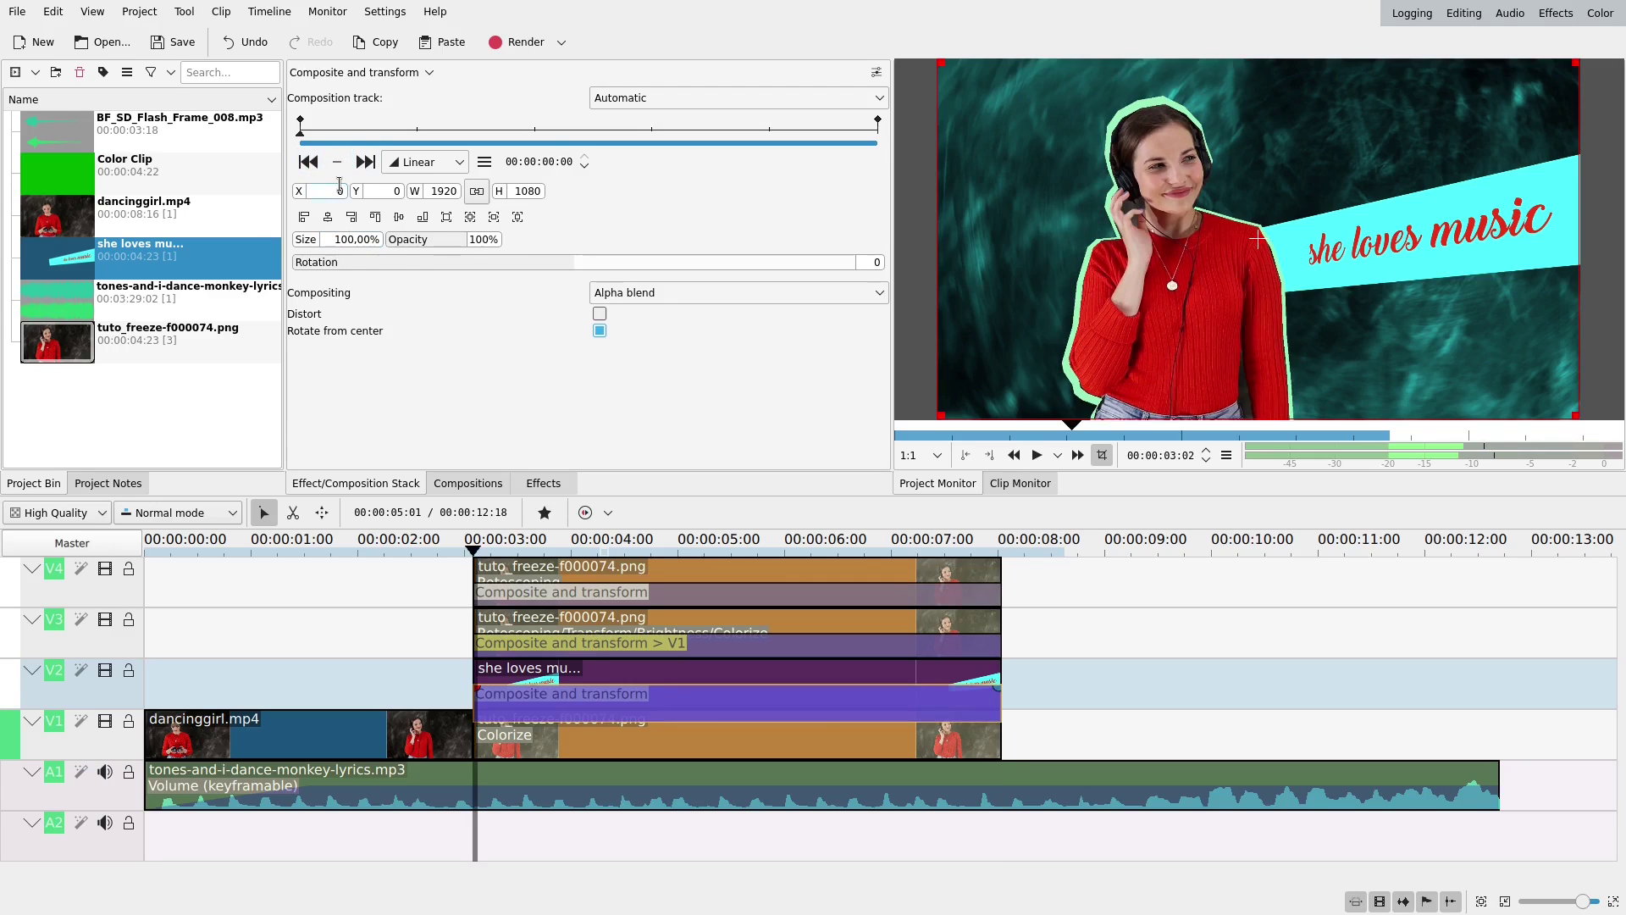
{"action": "left_click", "coordinate": [362, 164]}
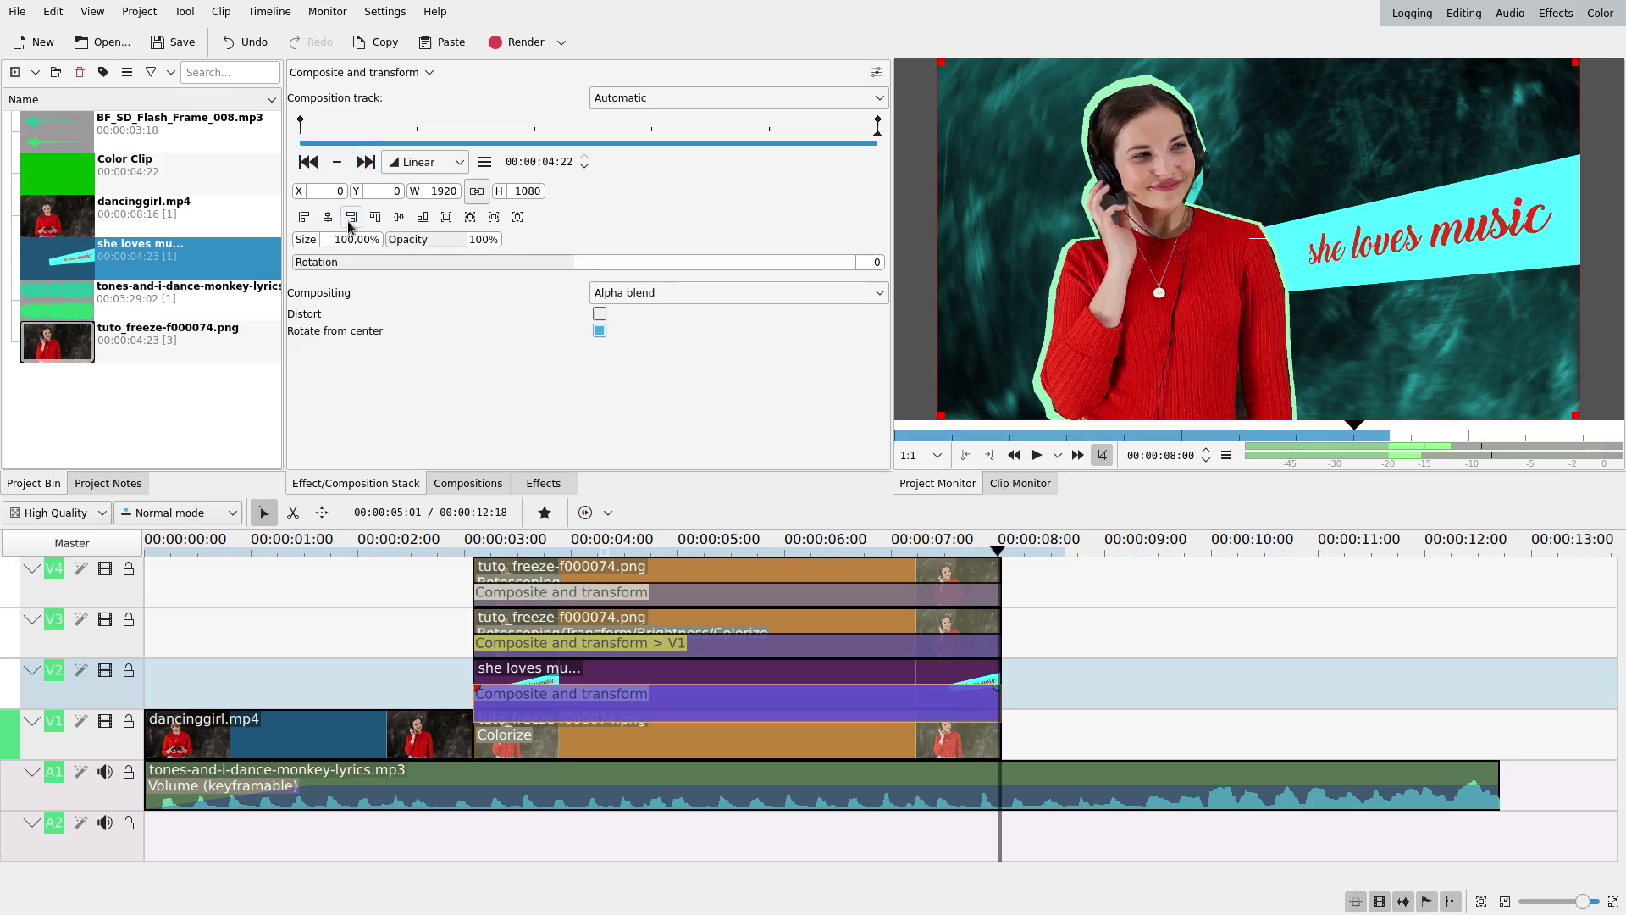
{"action": "left_click", "coordinate": [309, 162]}
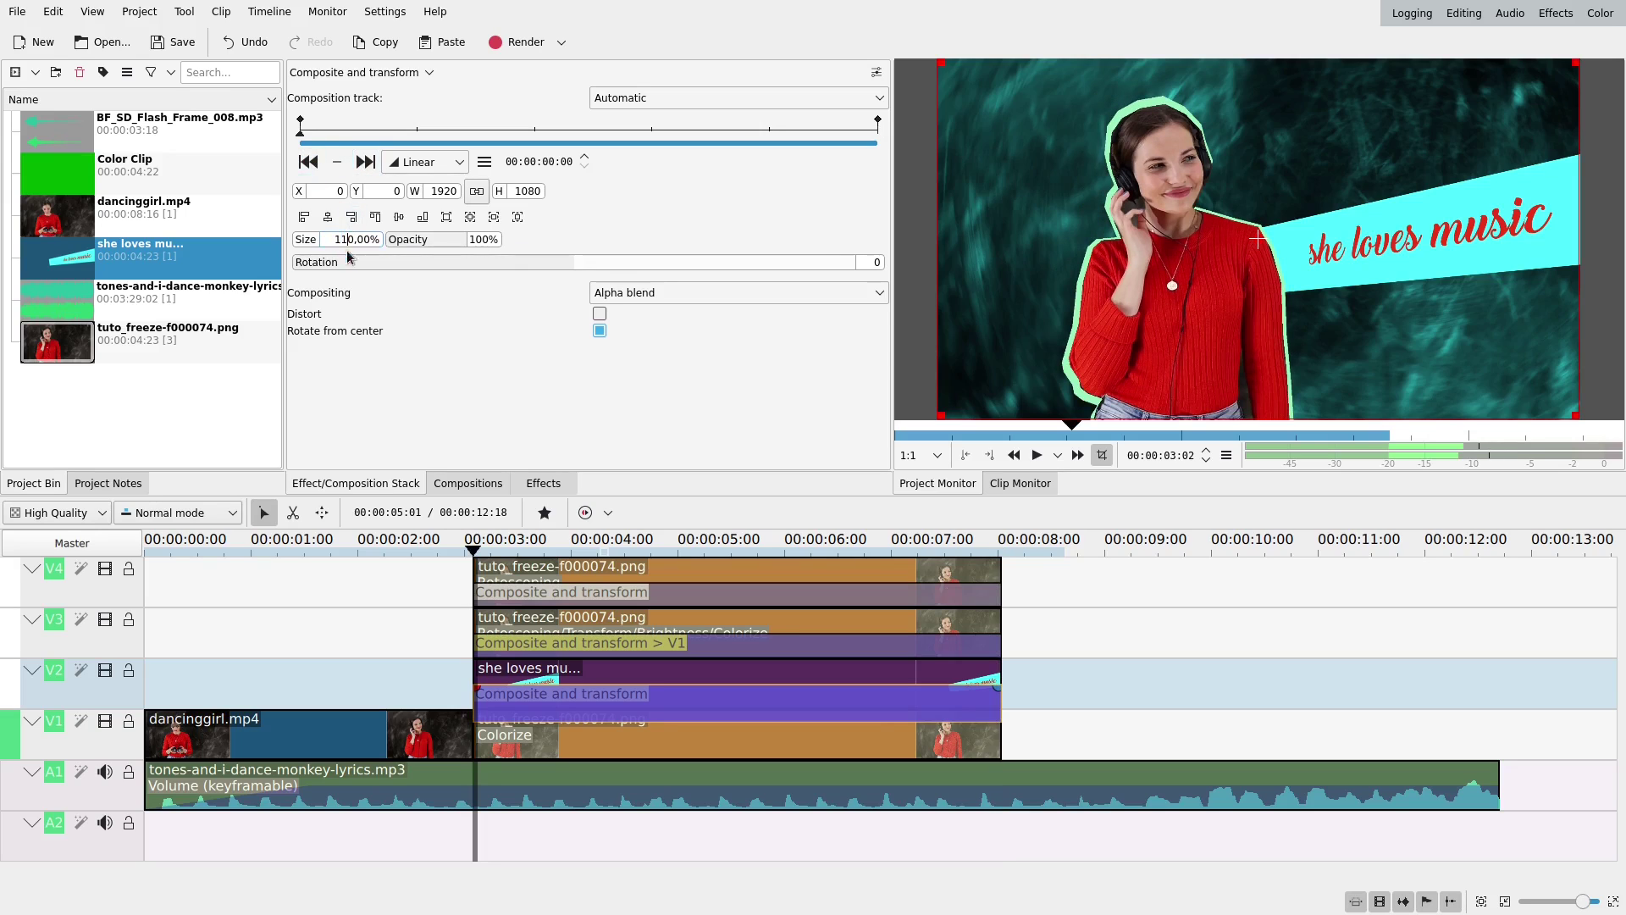
{"action": "left_click", "coordinate": [328, 219]}
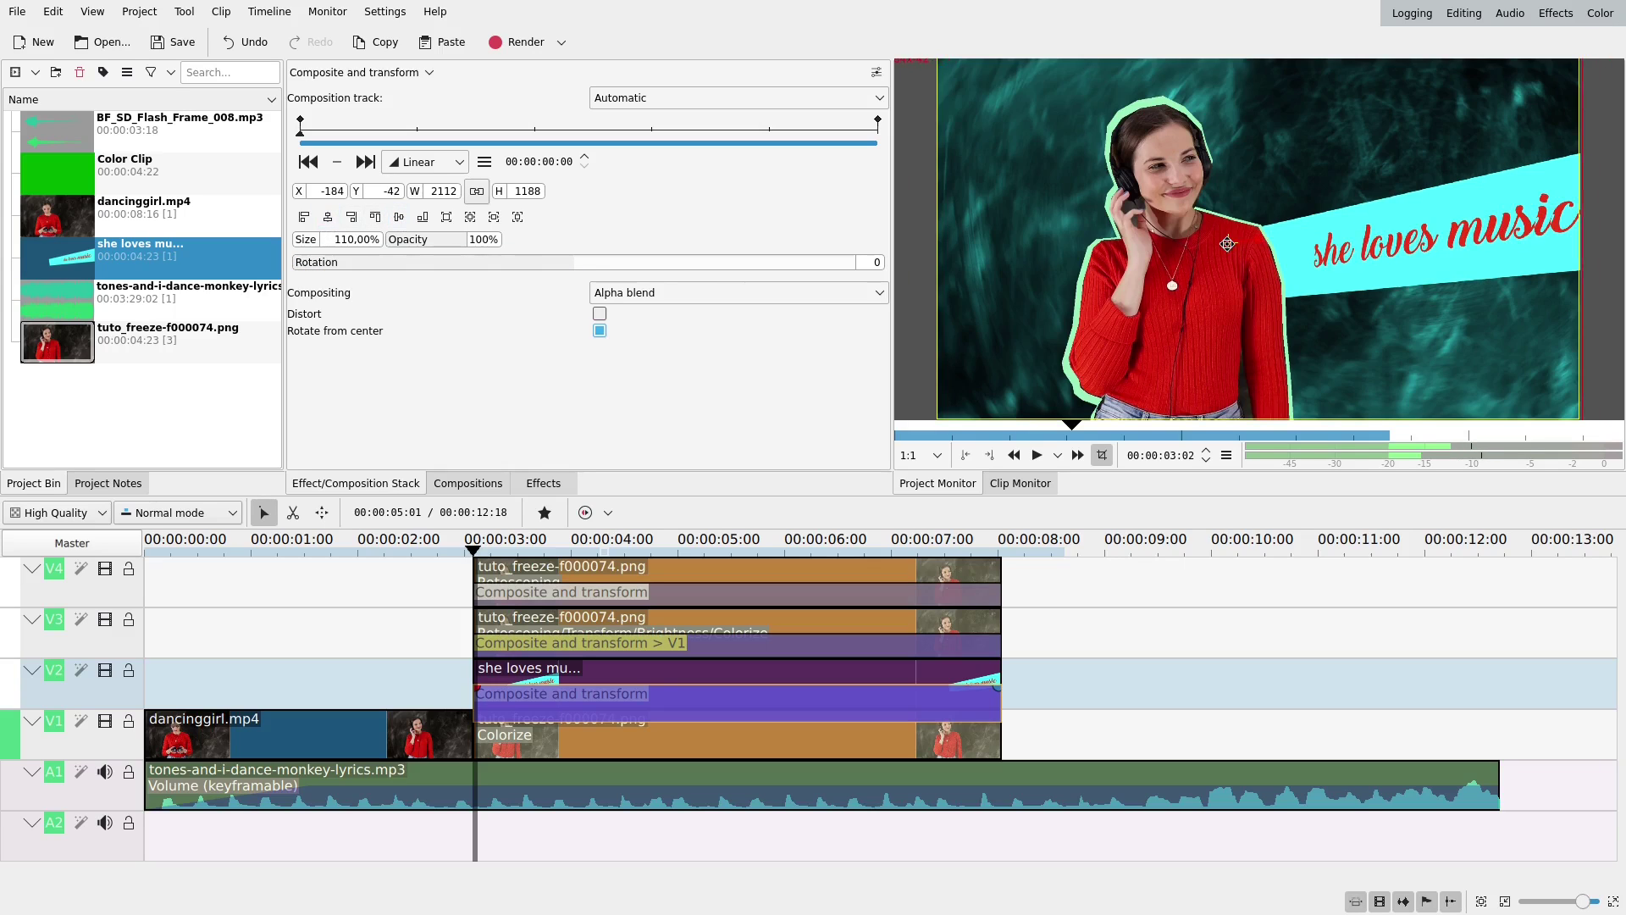
{"action": "left_click_drag", "start_coordinate": [1257, 240], "coordinate": [1237, 242]}
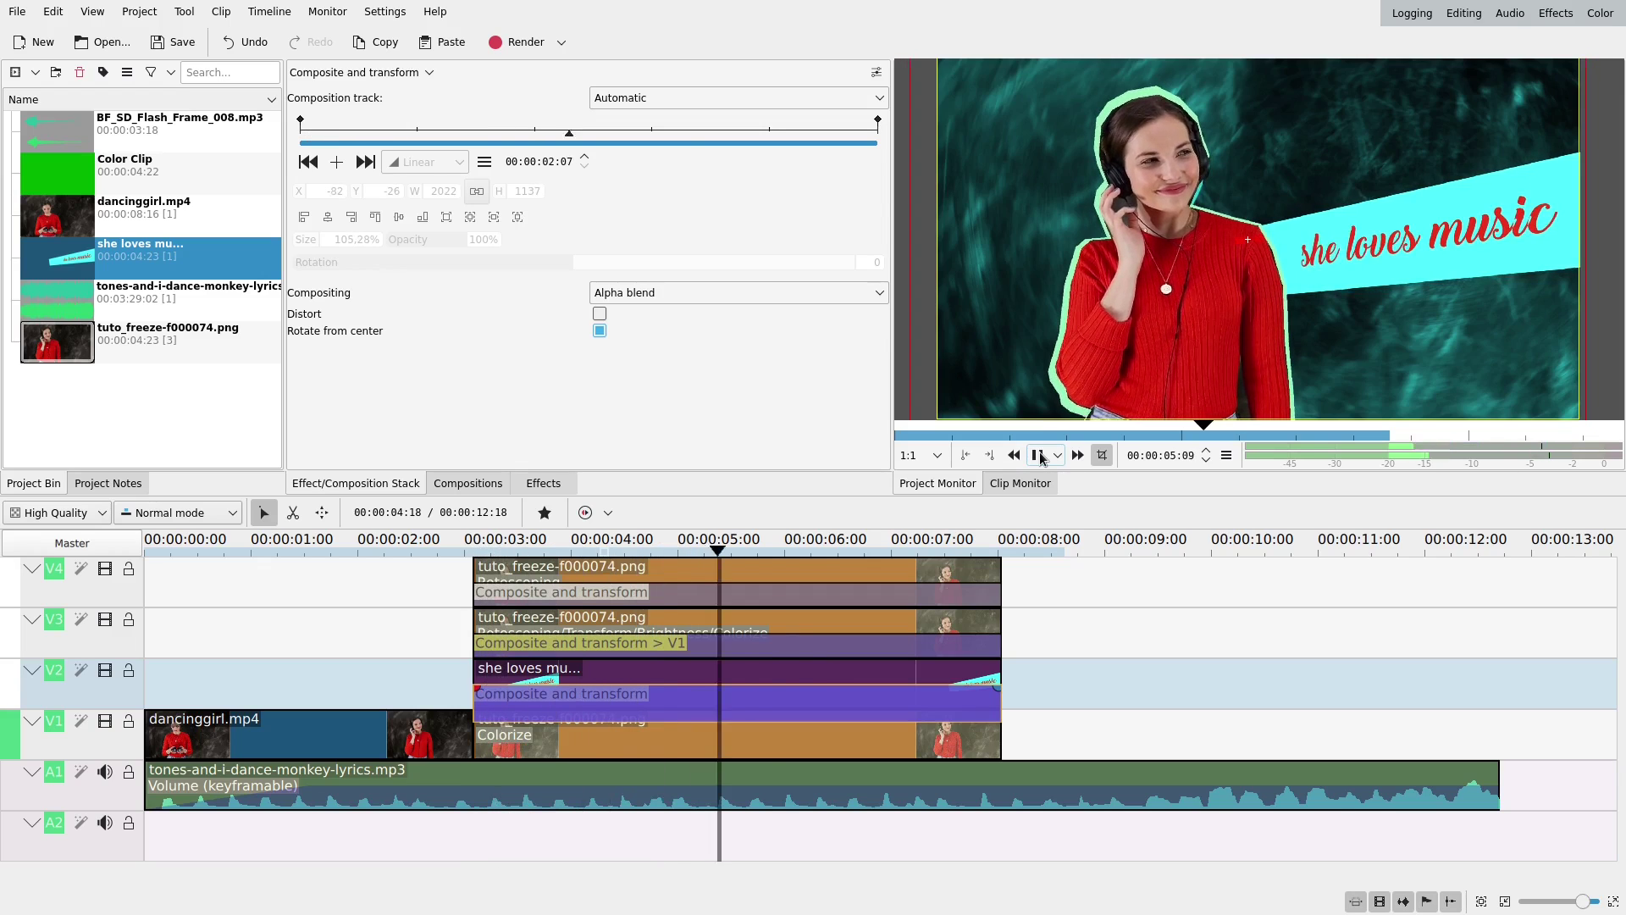
Trim all freeze-frame clips and their compositions on V1–V4 to about five seconds
{"action": "left_click", "coordinate": [1038, 456]}
{"action": "left_click_drag", "start_coordinate": [1000, 579], "coordinate": [695, 579]}
{"action": "left_click_drag", "start_coordinate": [1000, 629], "coordinate": [694, 630]}
{"action": "left_click_drag", "start_coordinate": [1000, 673], "coordinate": [697, 673]}
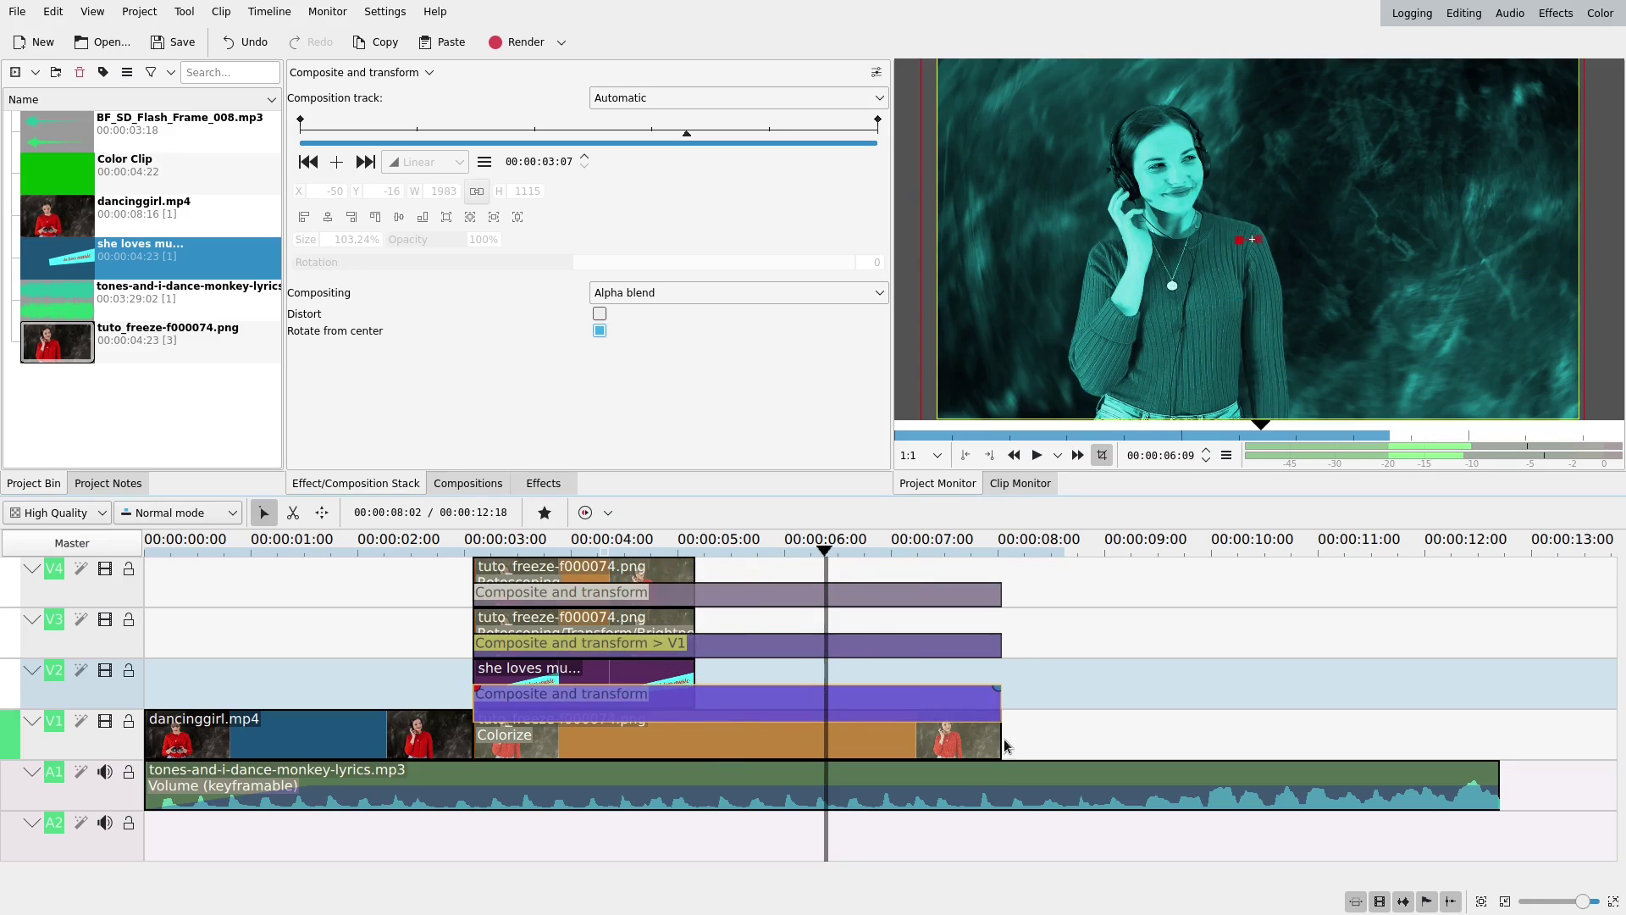
{"action": "left_click_drag", "start_coordinate": [1006, 745], "coordinate": [695, 745]}
{"action": "left_click", "coordinate": [997, 734]}
{"action": "left_click_drag", "start_coordinate": [1000, 699], "coordinate": [696, 699]}
{"action": "left_click_drag", "start_coordinate": [1000, 644], "coordinate": [696, 644]}
{"action": "left_click_drag", "start_coordinate": [1001, 594], "coordinate": [696, 594]}
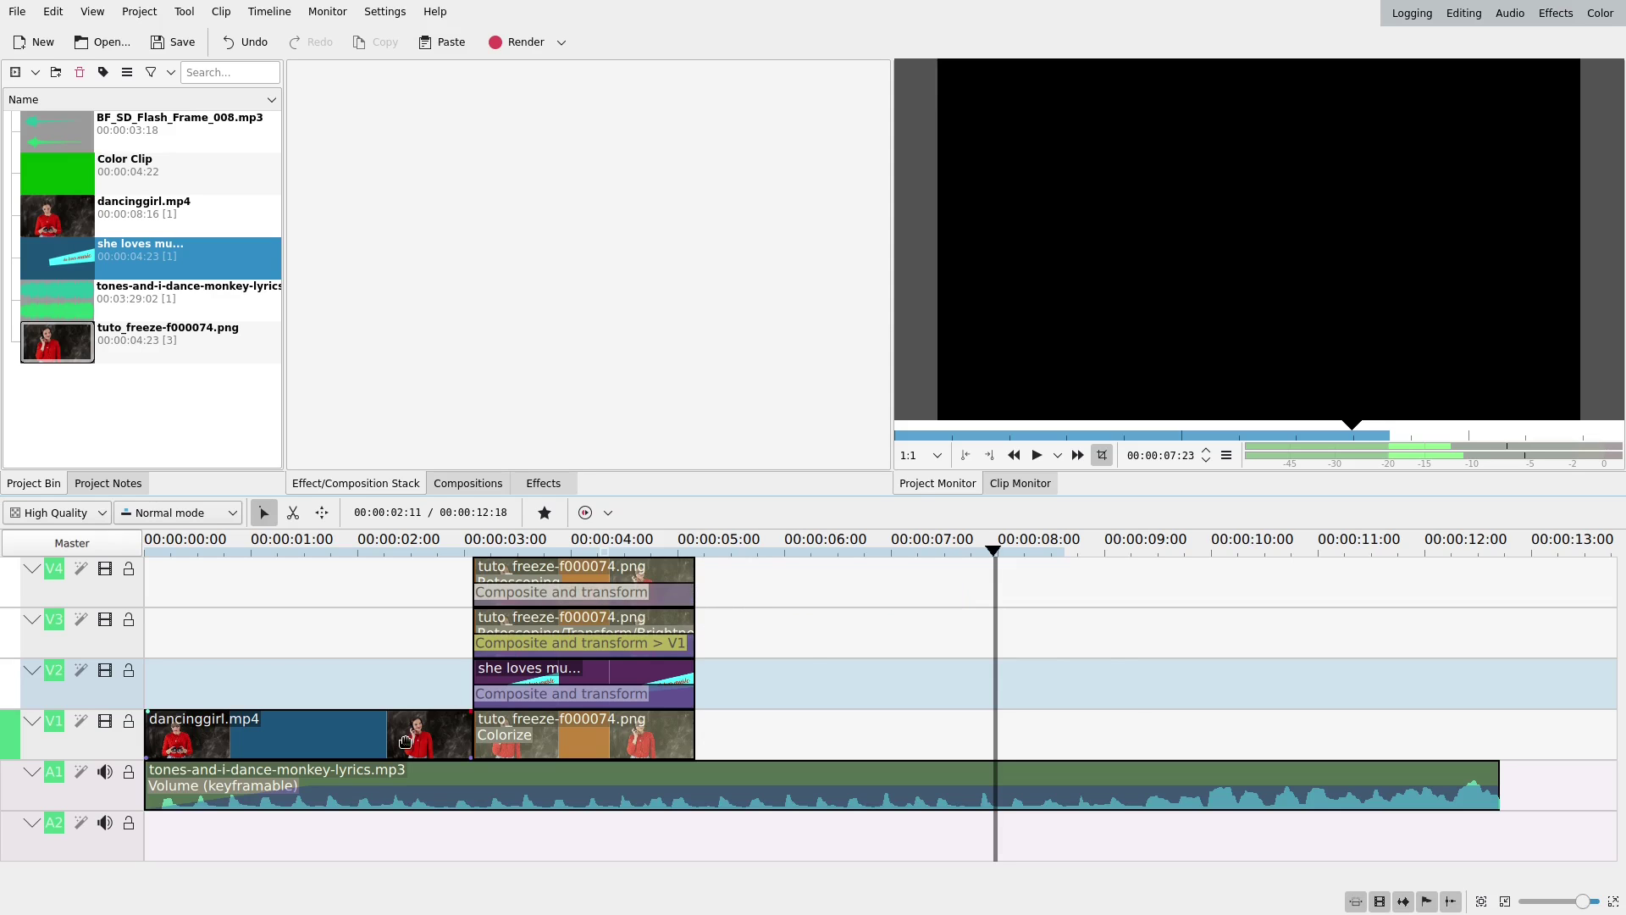
Add another dancinggirl.mp4 clip on V1 right after the freeze frame and preview
{"action": "key", "text": "ctrl+v"}
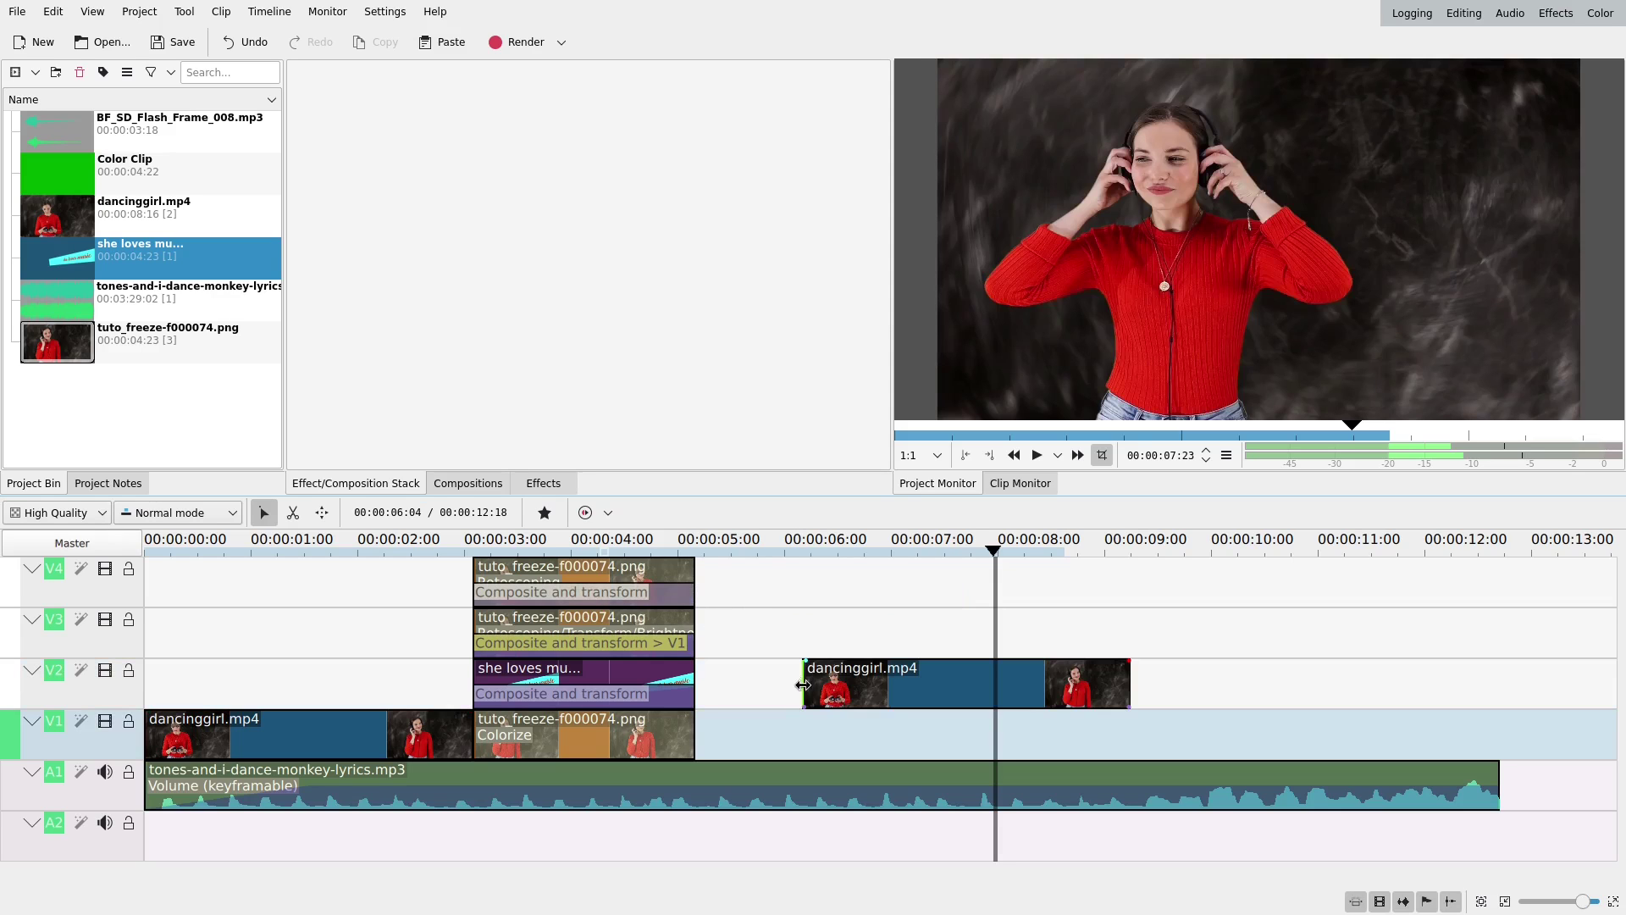
{"action": "left_click", "coordinate": [1132, 648]}
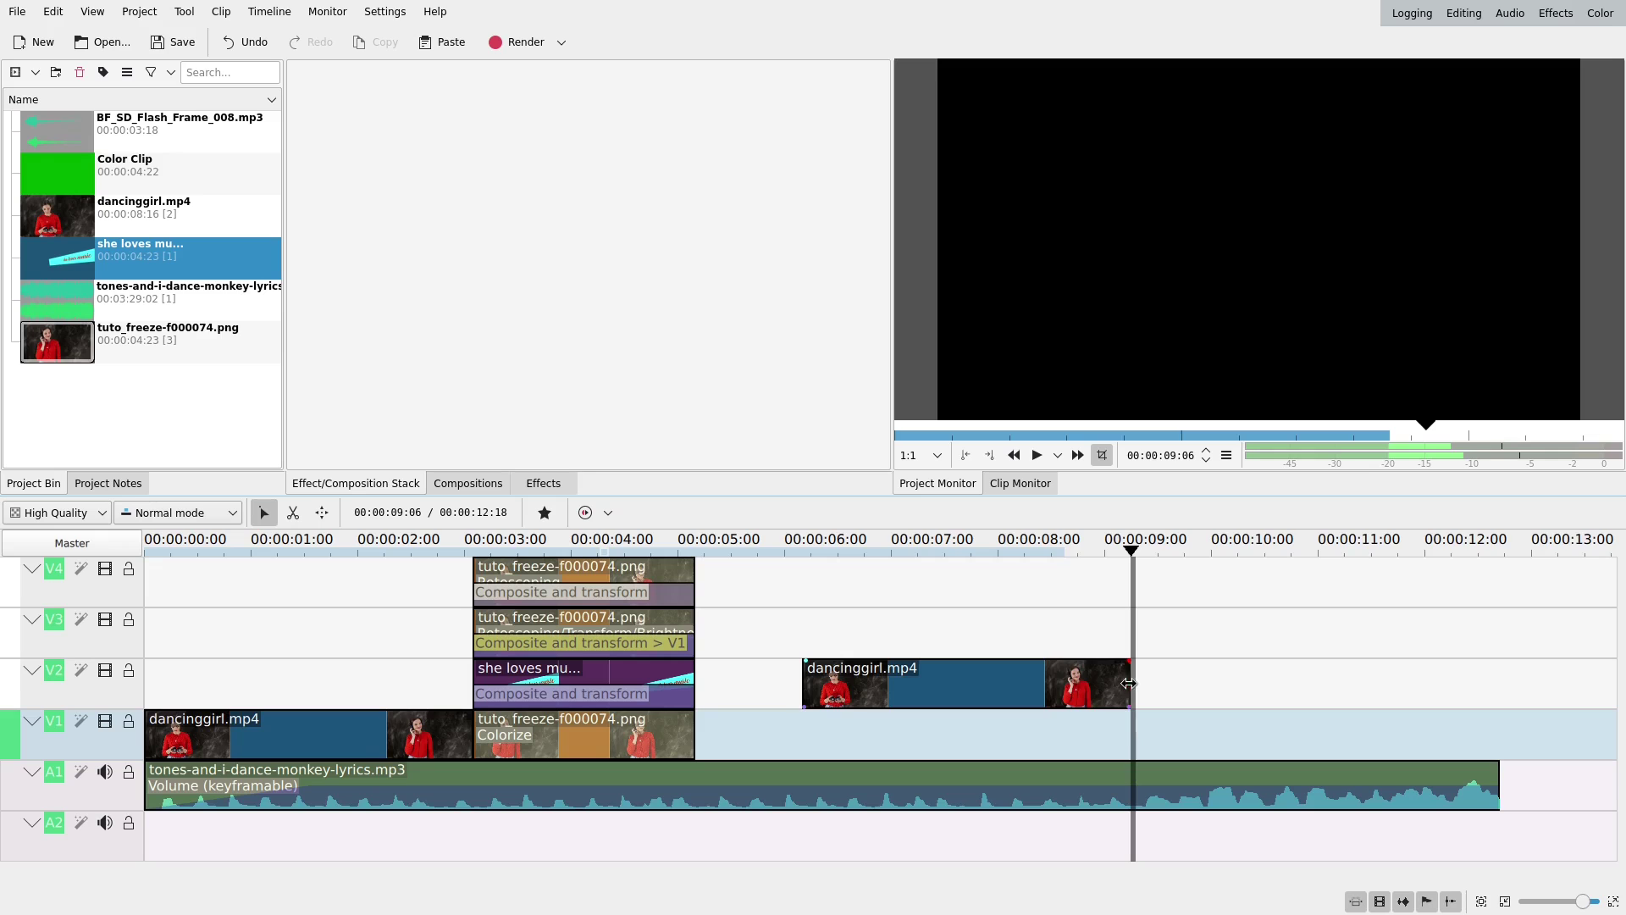
{"action": "left_click_drag", "start_coordinate": [1130, 678], "coordinate": [1420, 685]}
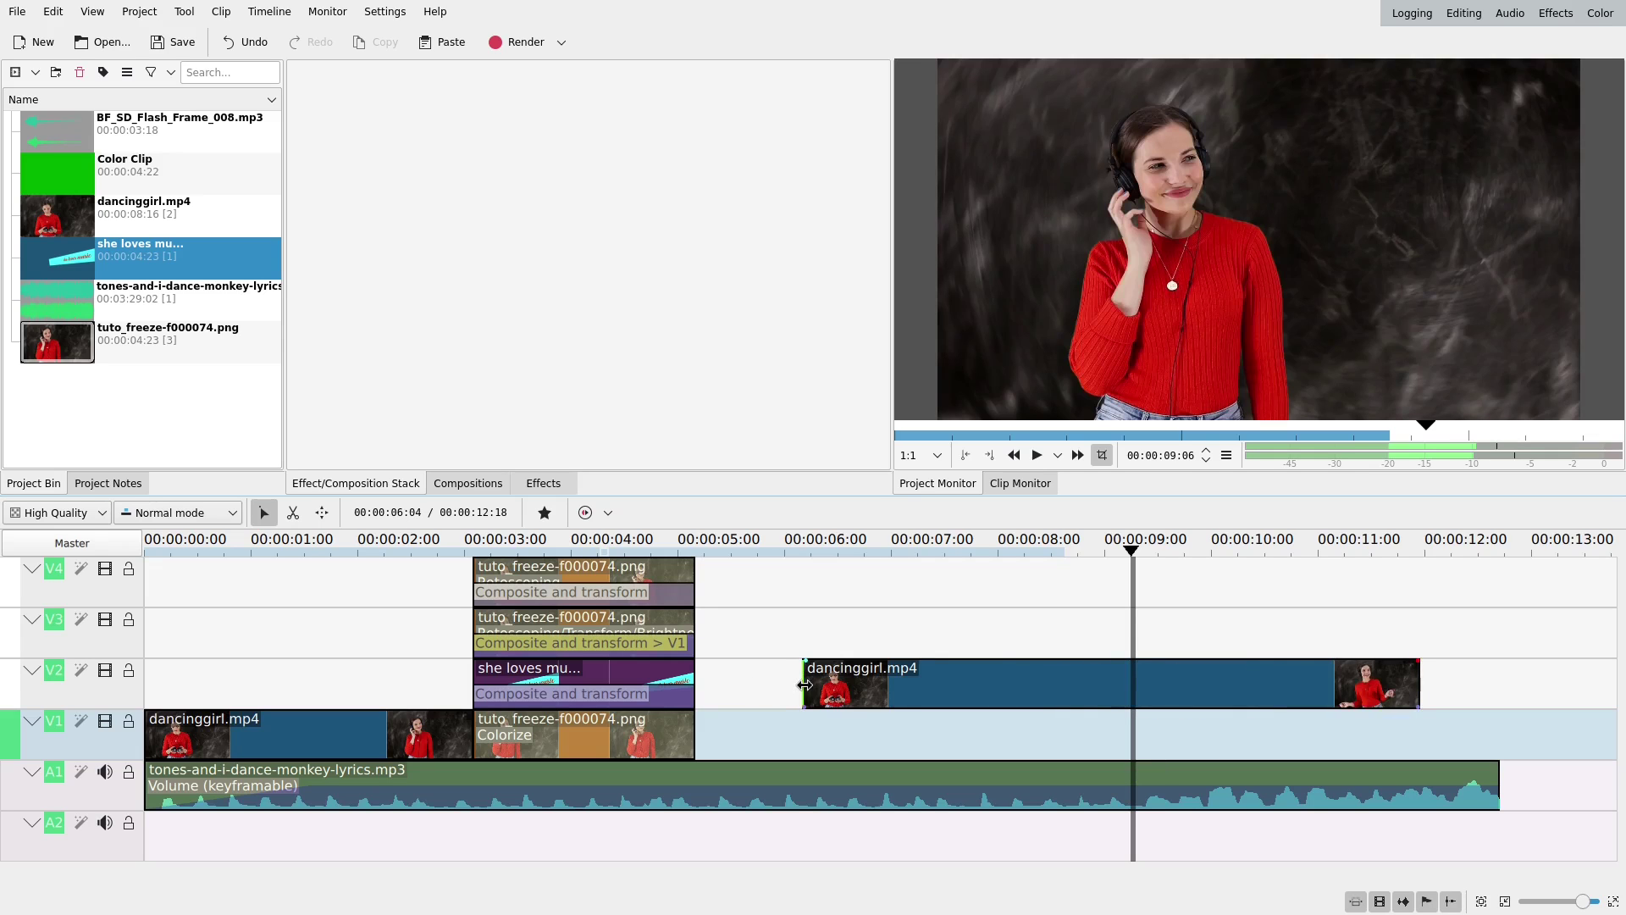
{"action": "left_click_drag", "start_coordinate": [802, 684], "coordinate": [728, 720]}
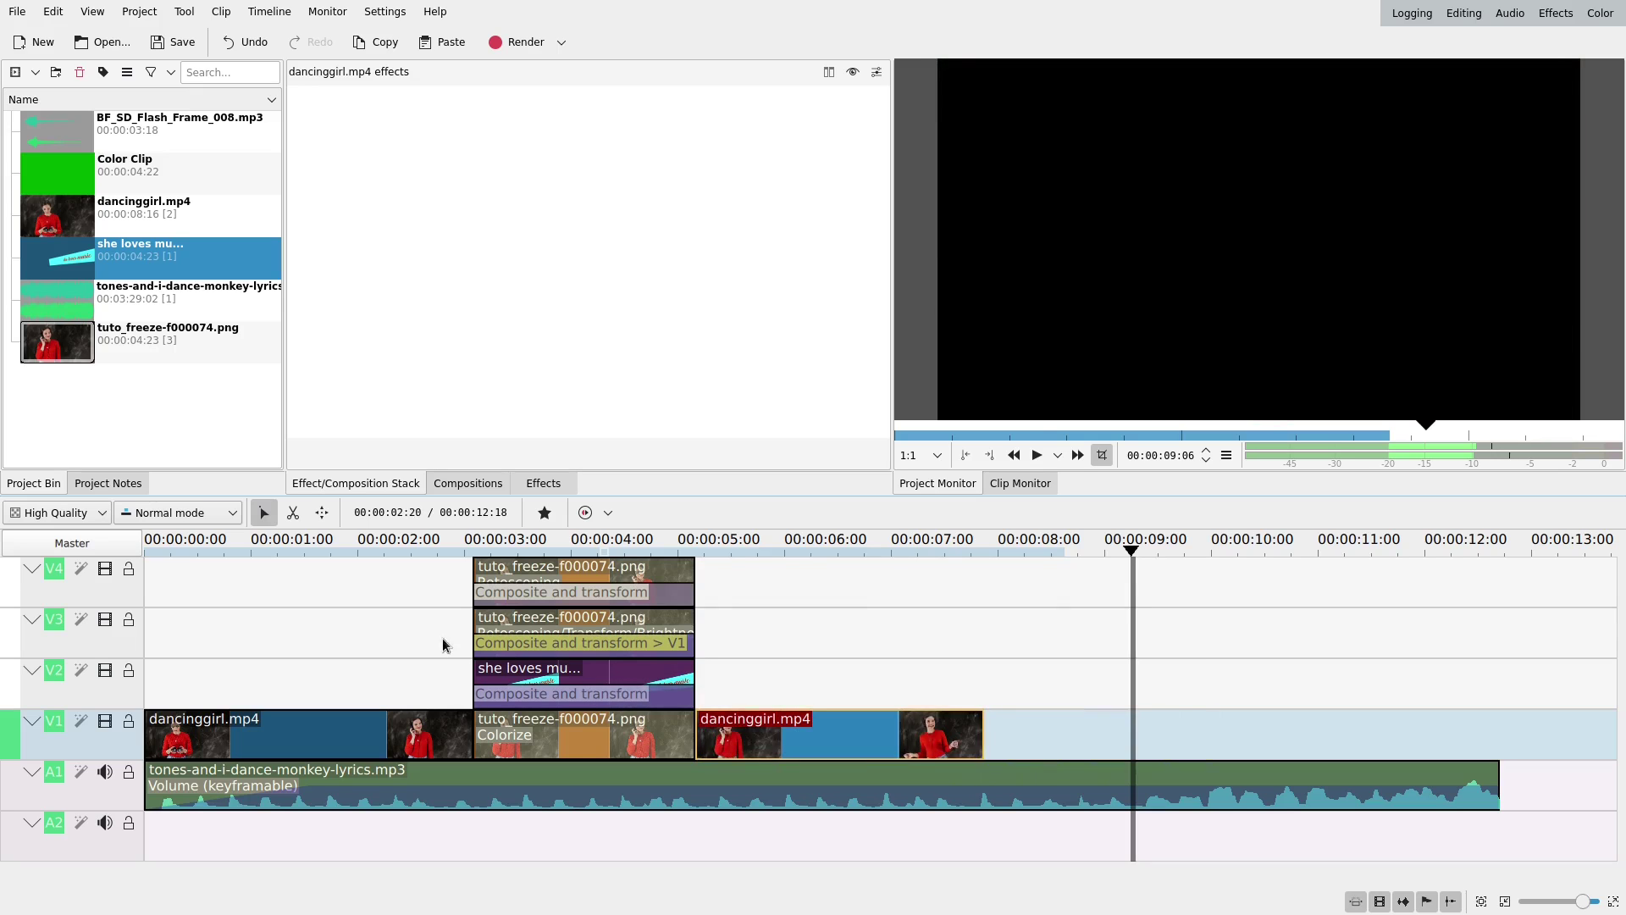
{"action": "left_click", "coordinate": [413, 635]}
{"action": "left_click_drag", "start_coordinate": [648, 551], "coordinate": [695, 553]}
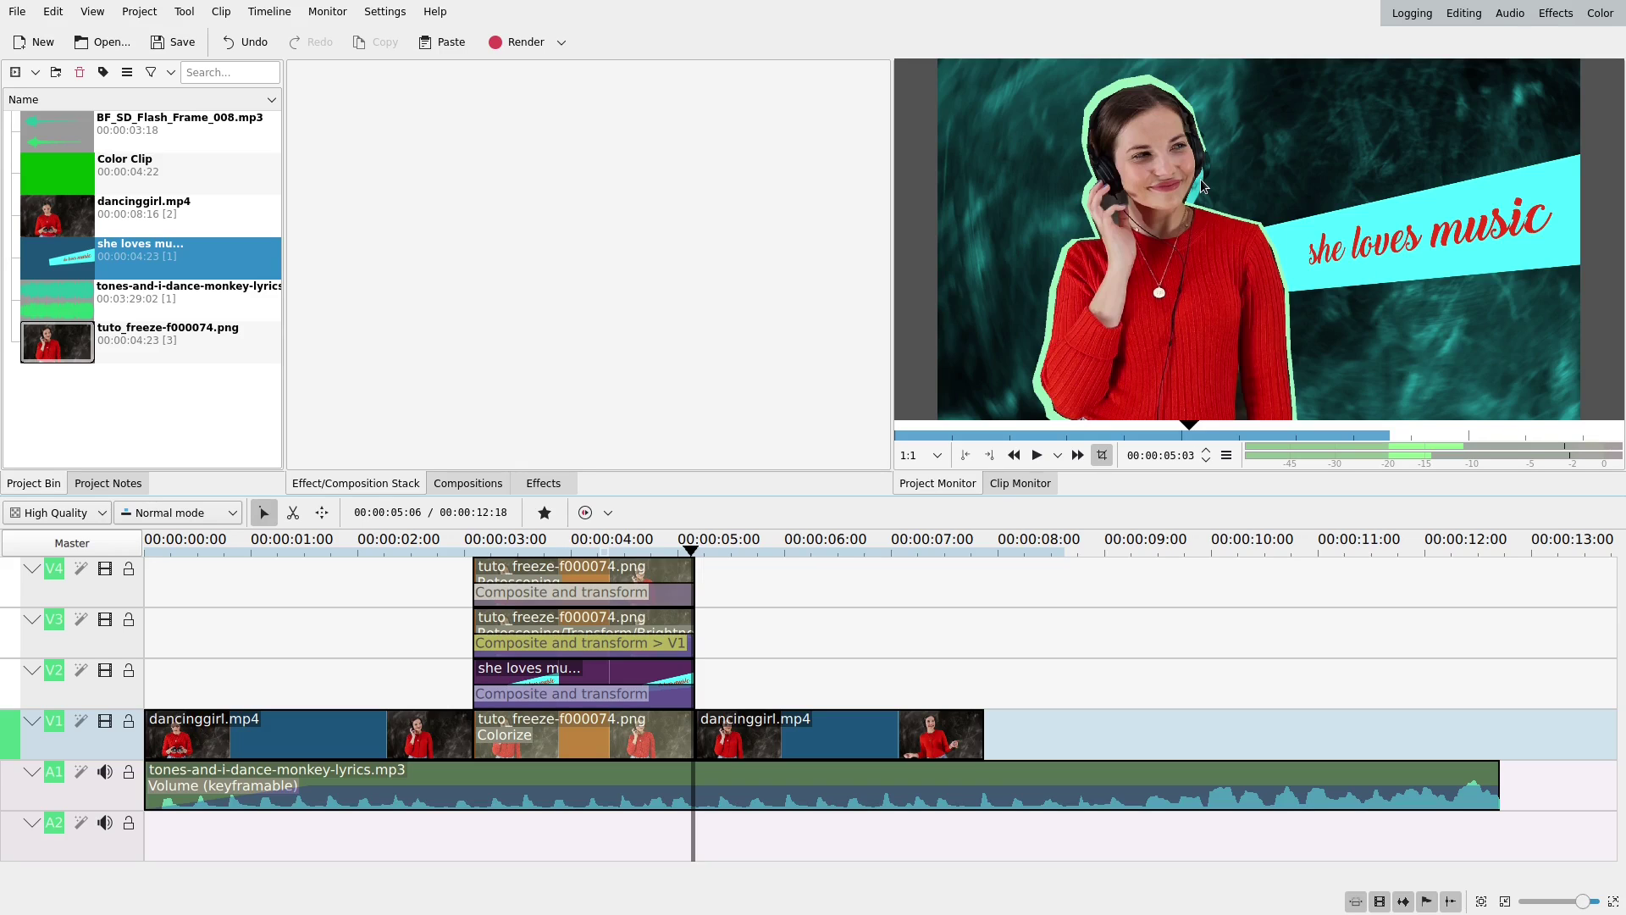
Hide and re-show tracks V4, V3 and V2 to inspect the lower layers
{"action": "left_click", "coordinate": [105, 568]}
{"action": "left_click", "coordinate": [105, 619]}
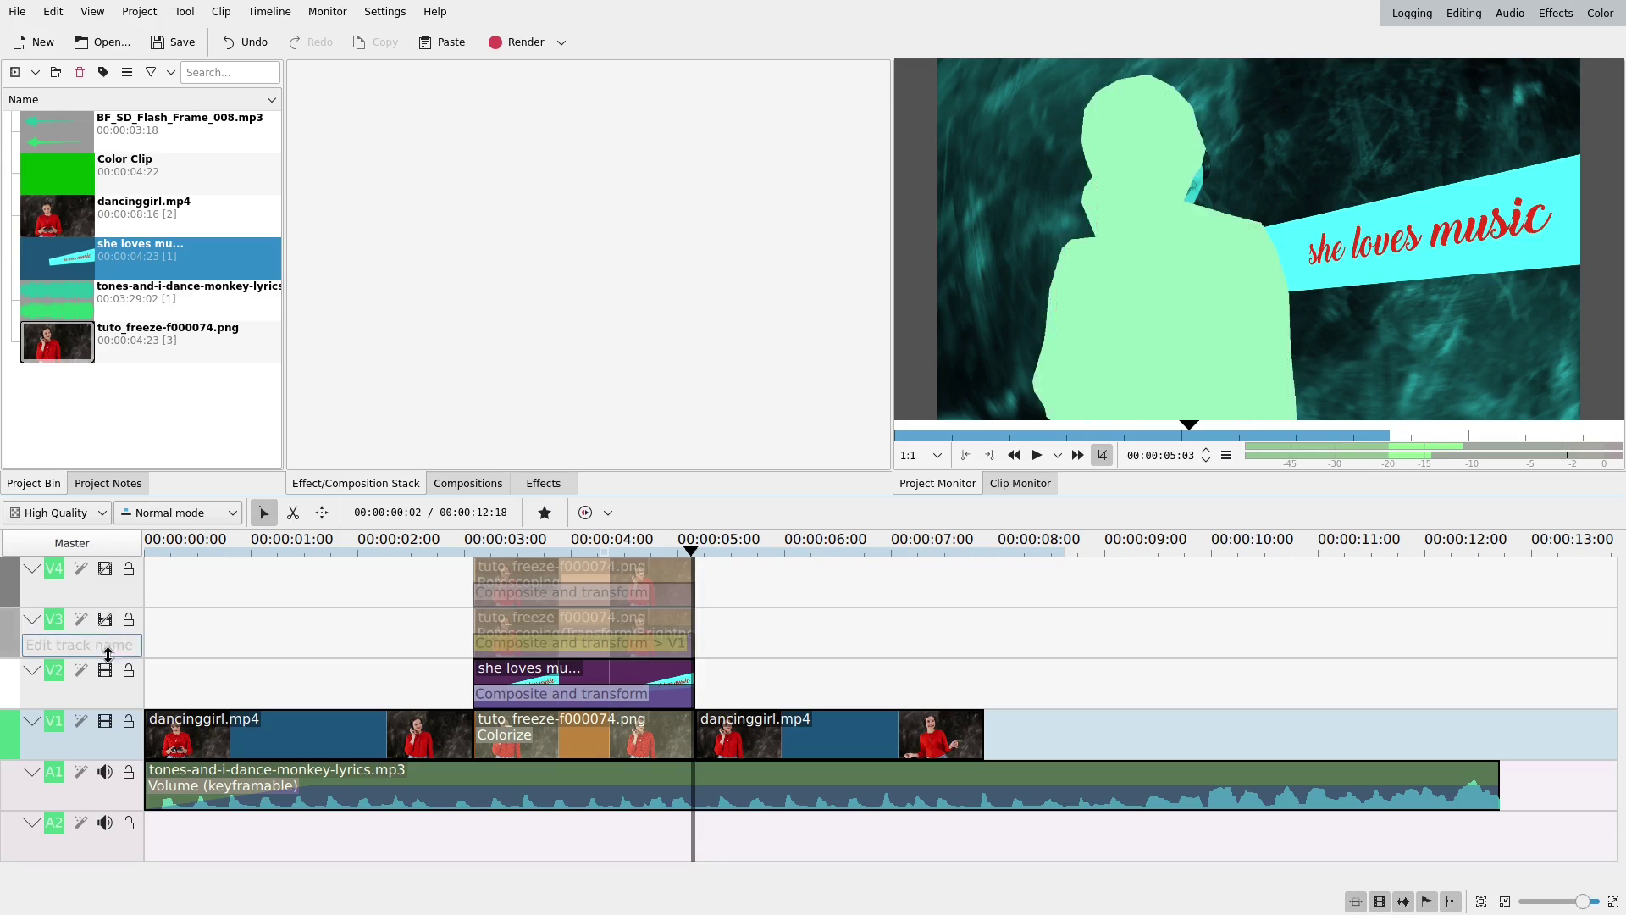
{"action": "left_click", "coordinate": [105, 670]}
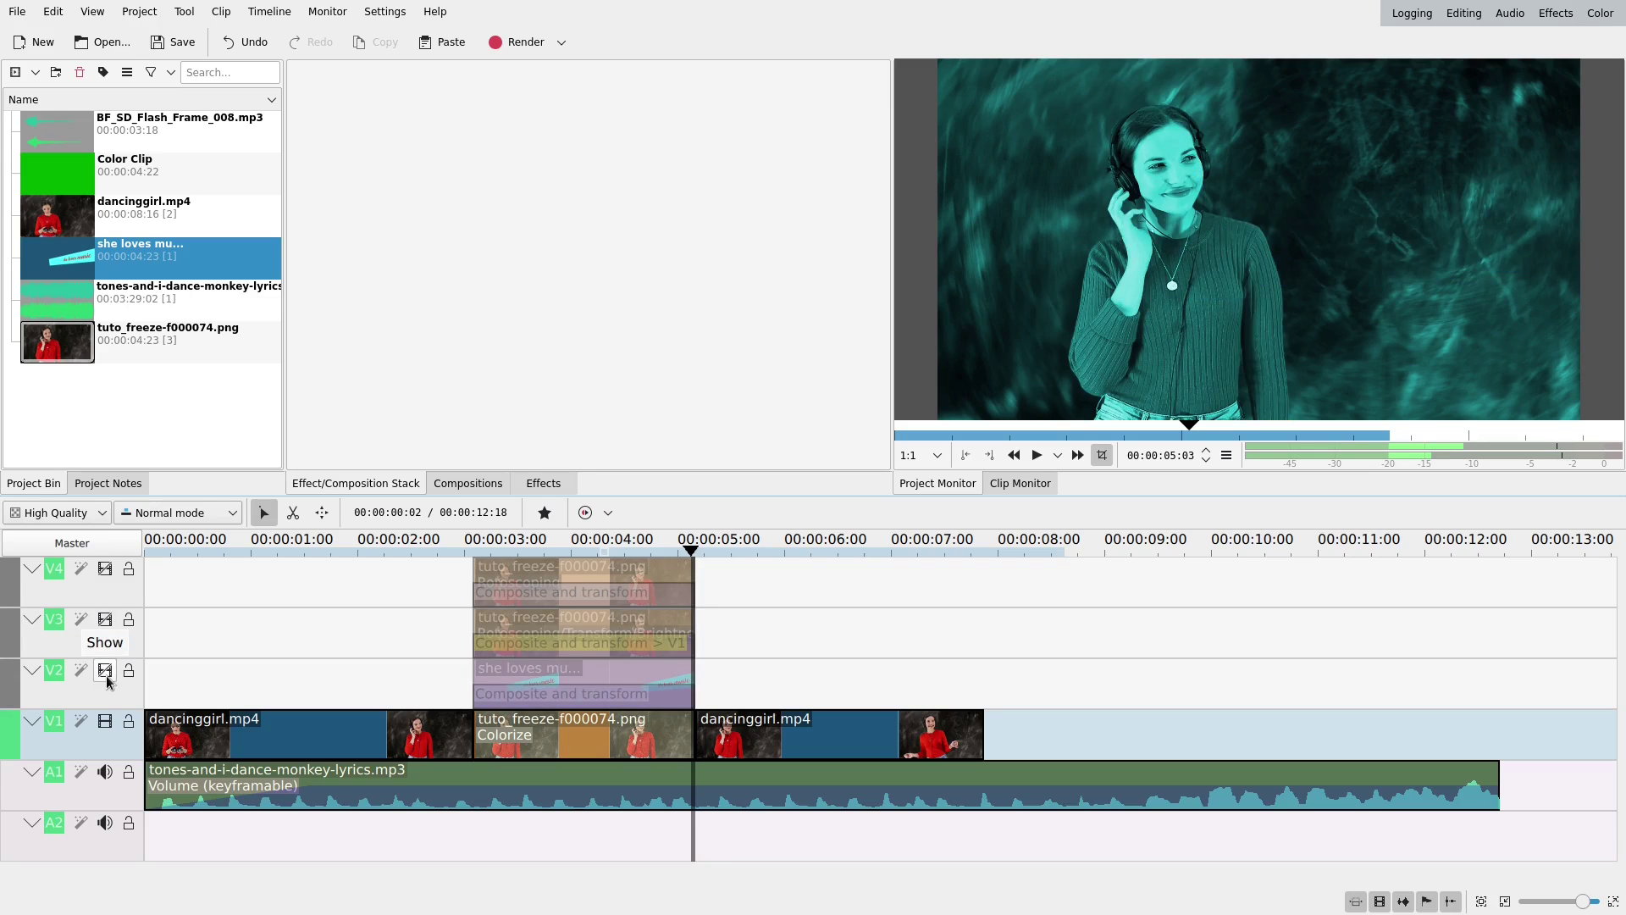
{"action": "left_click", "coordinate": [105, 670]}
{"action": "left_click", "coordinate": [105, 619]}
{"action": "left_click", "coordinate": [105, 568]}
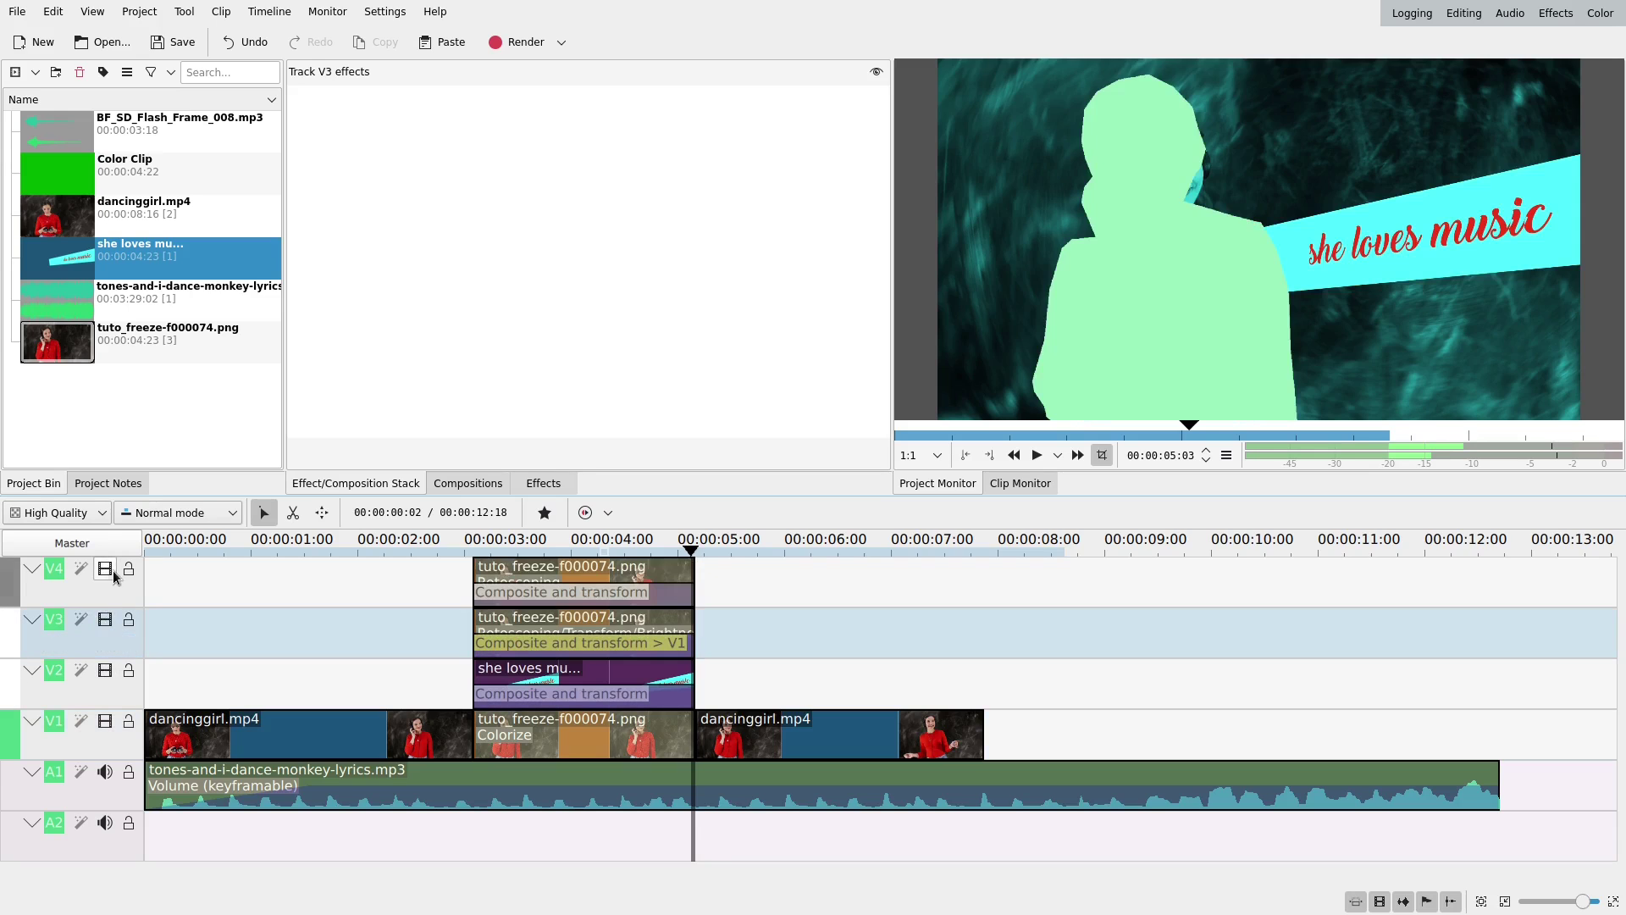
Move the V3 zoomed girl composition to X -108, Y -69
{"action": "left_click", "coordinate": [596, 648]}
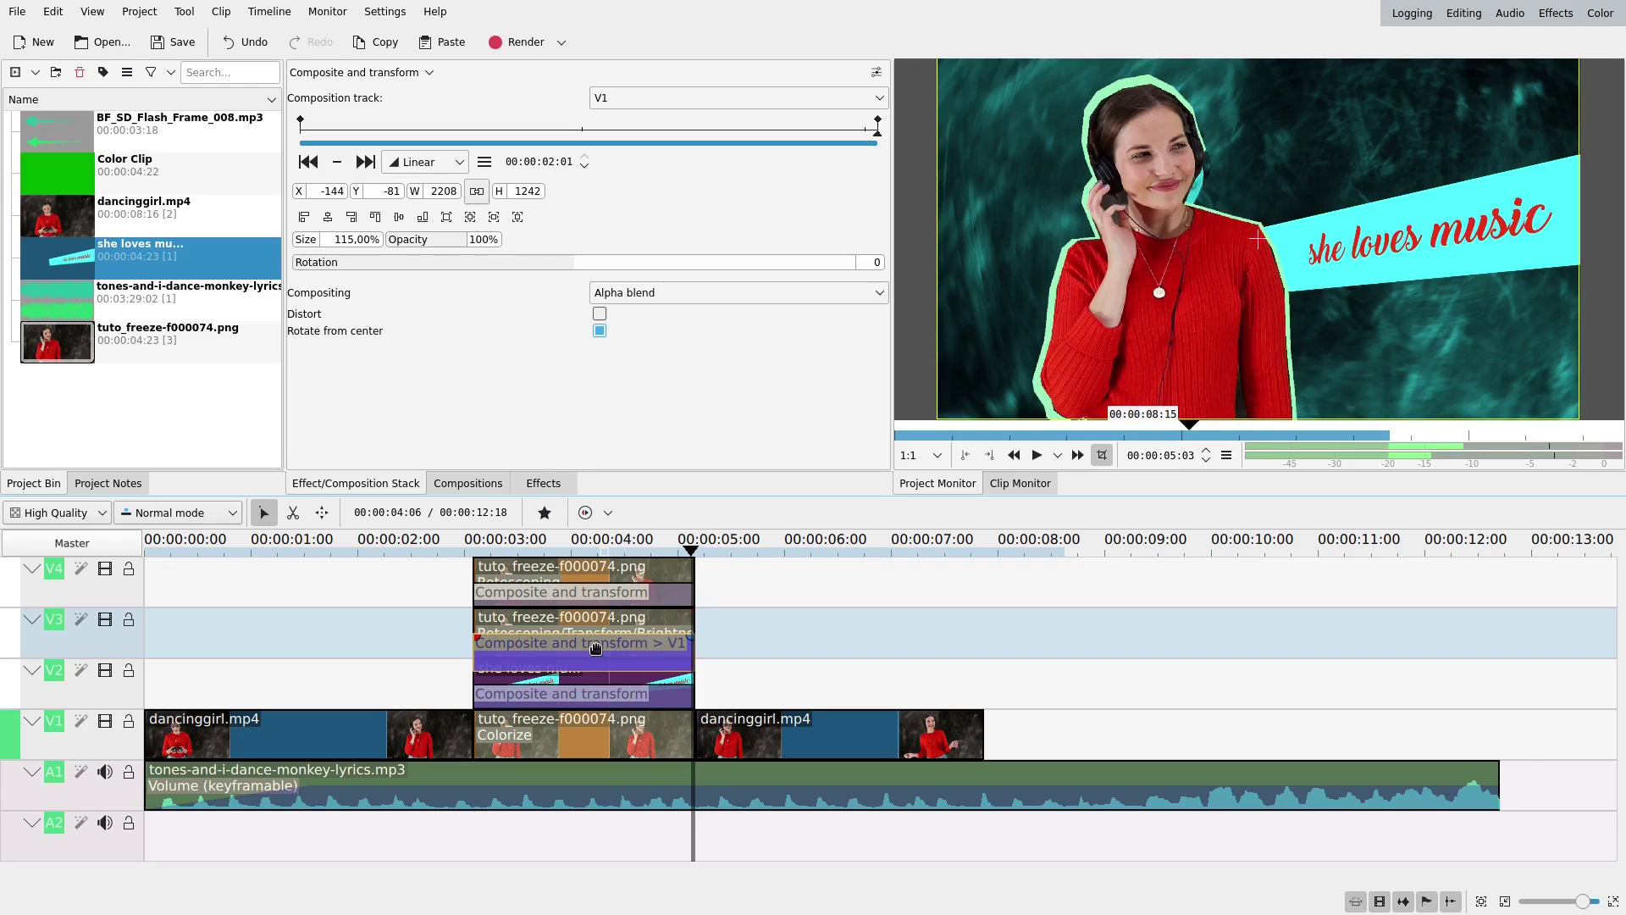
{"action": "left_click_drag", "start_coordinate": [1255, 238], "coordinate": [1269, 241]}
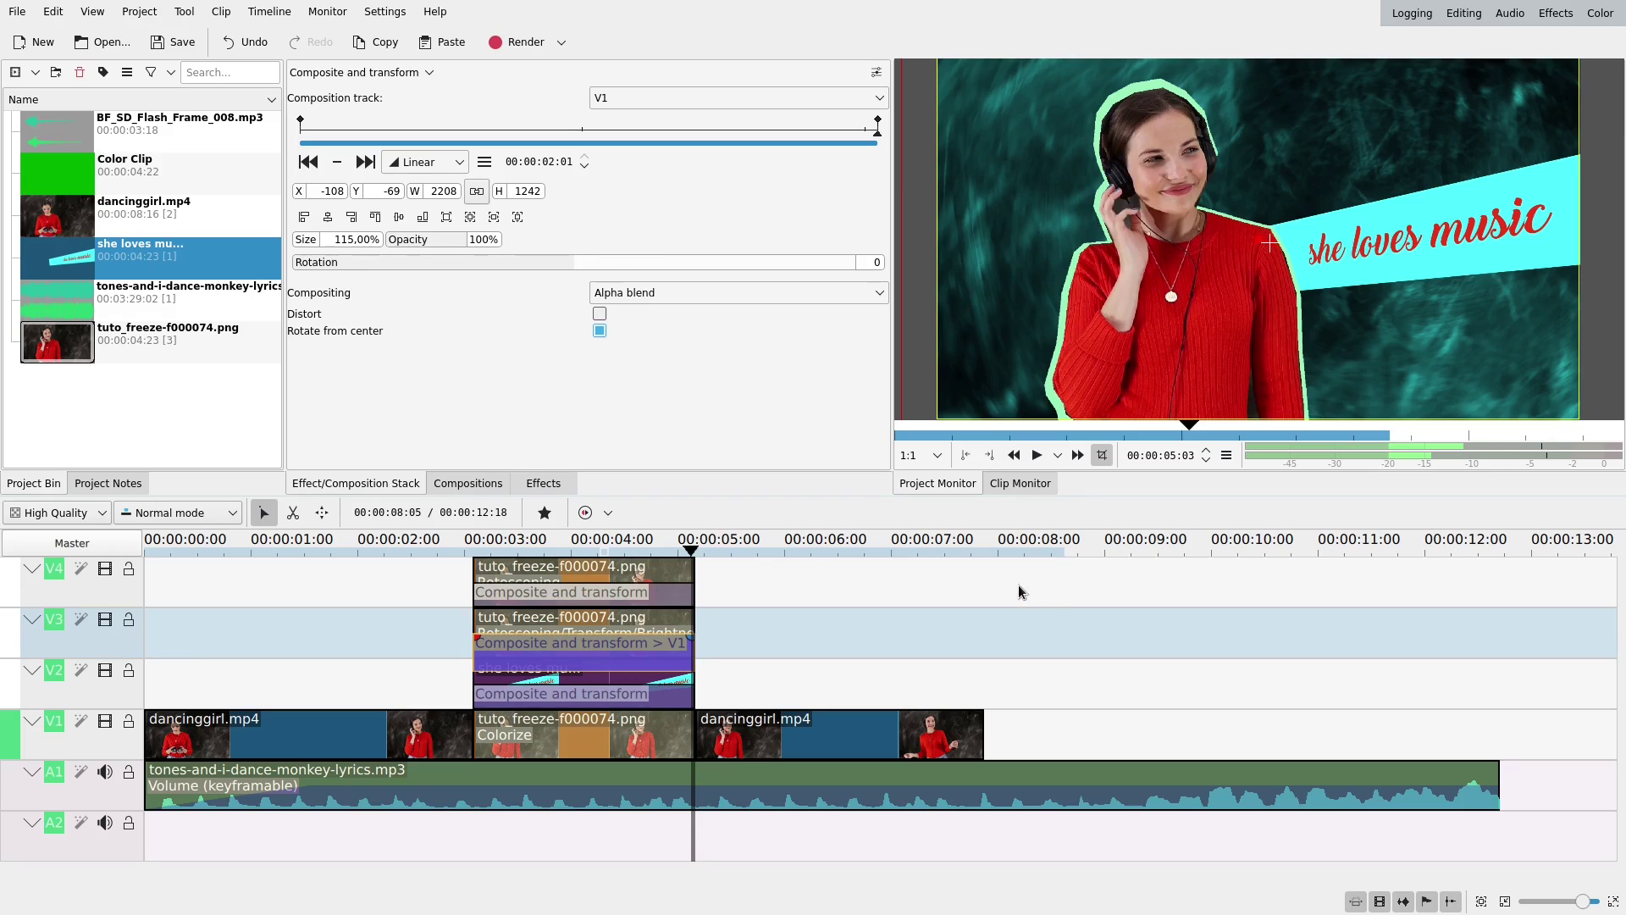
{"action": "left_click", "coordinate": [701, 551]}
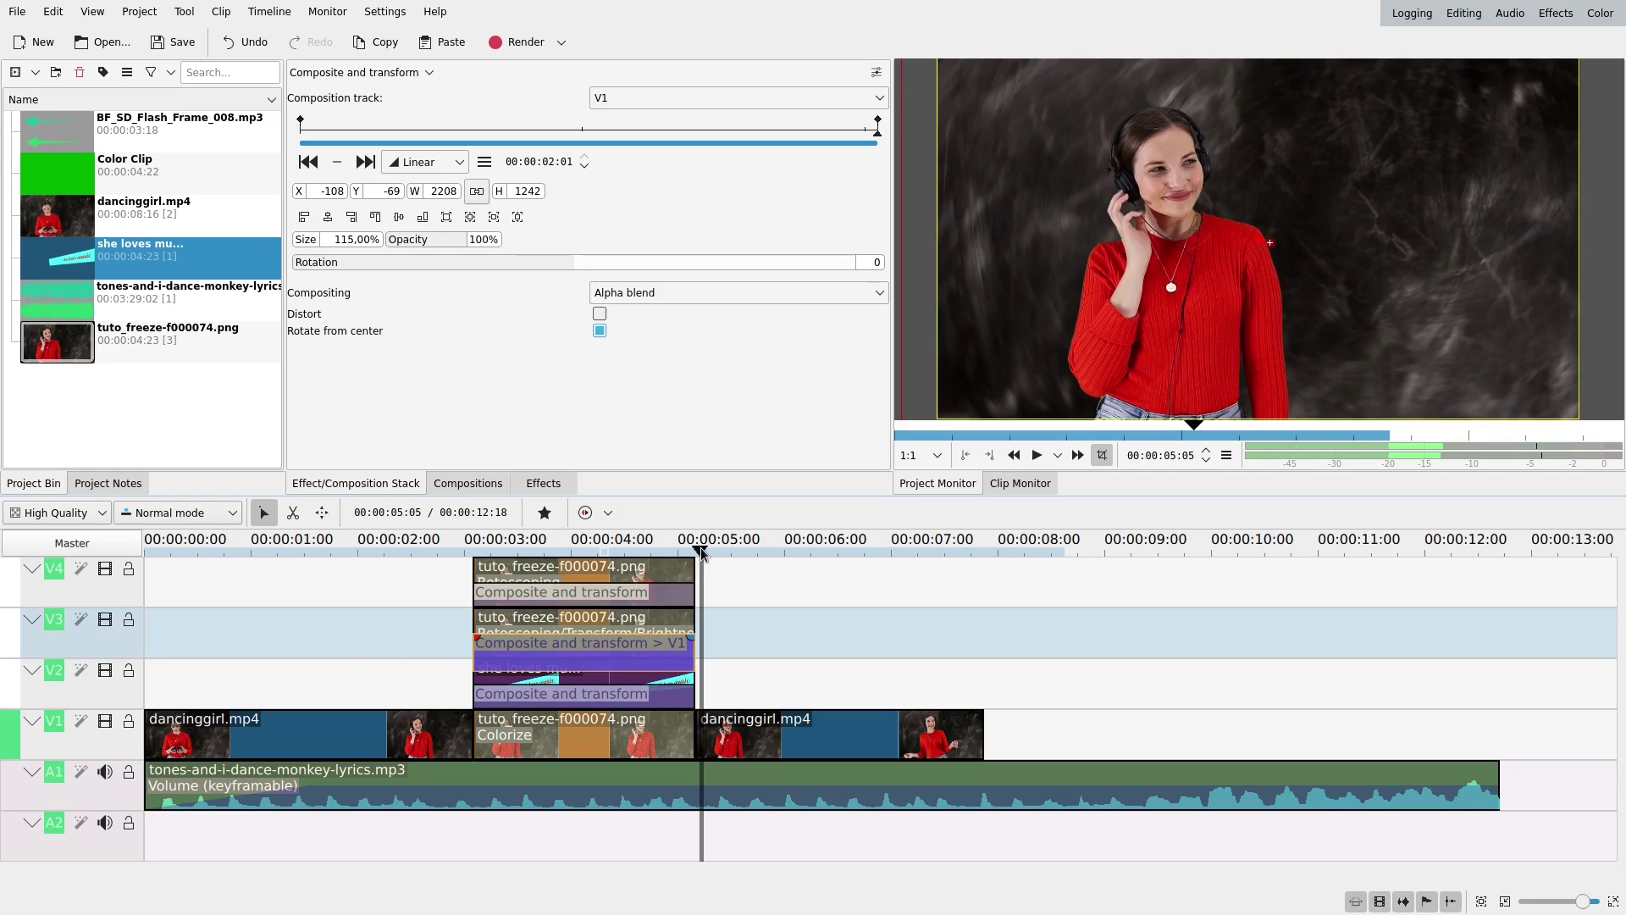